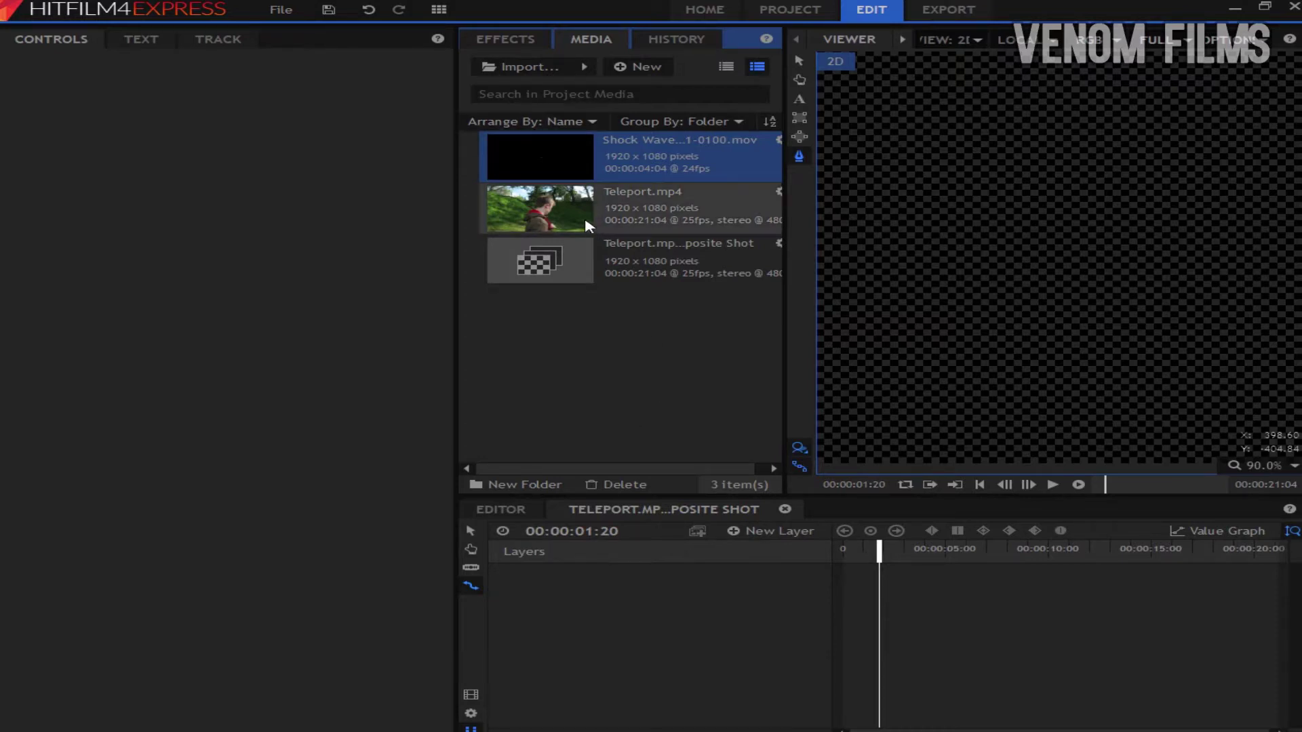
# Step: Add Teleport.mp4 to the composite shot and zoom the viewer to fit
pyautogui.moveTo(831, 458); pyautogui.dragTo(845, 581)
pyautogui.scroll(-8, 1011, 357)
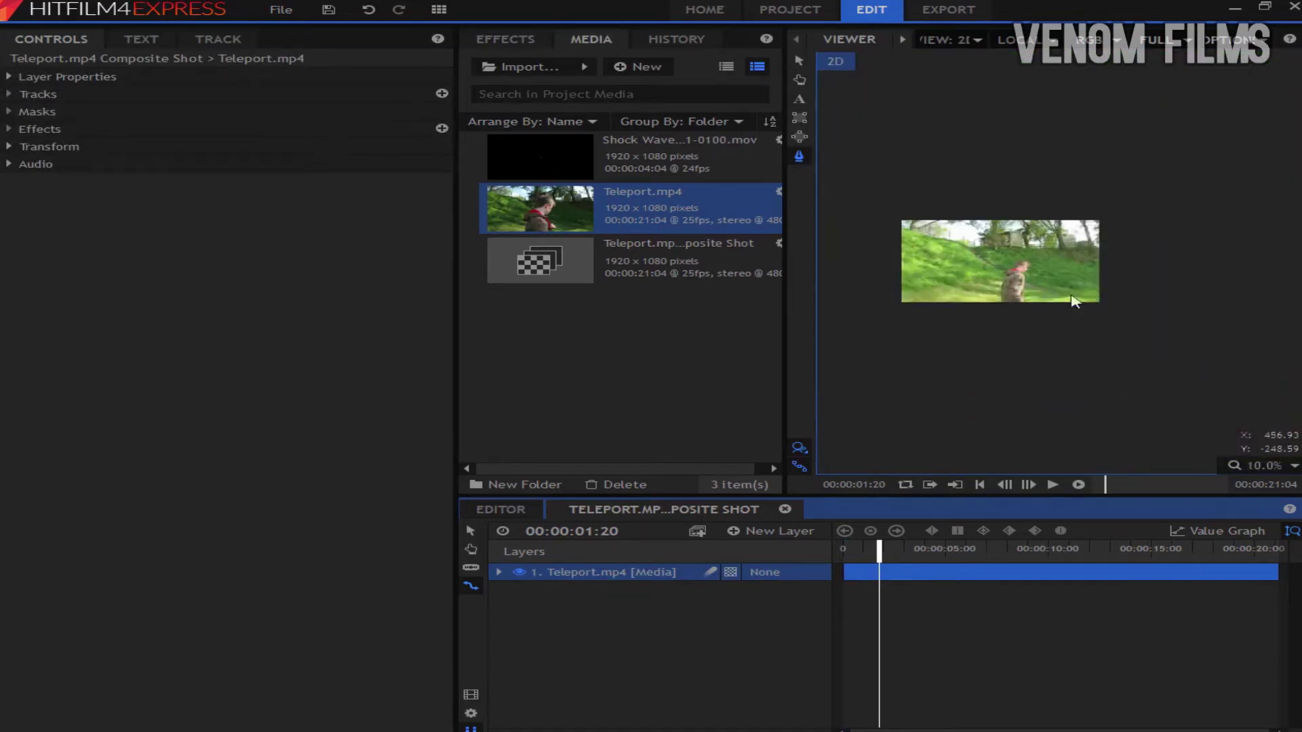
pyautogui.click(1267, 464)
pyautogui.click(1251, 640)
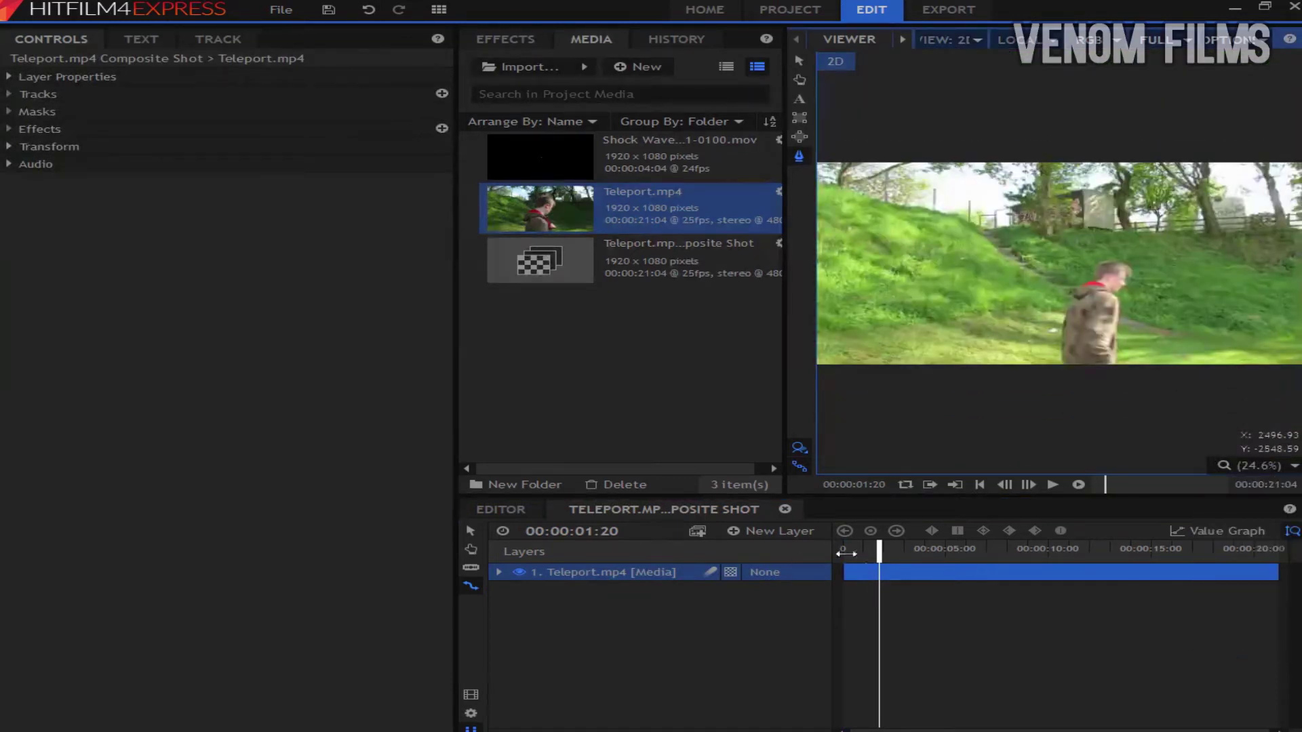
# Step: Slice the footage at 00:00:07:24 and 00:00:10:04 into three layers
pyautogui.moveTo(879, 552); pyautogui.dragTo(927, 556)
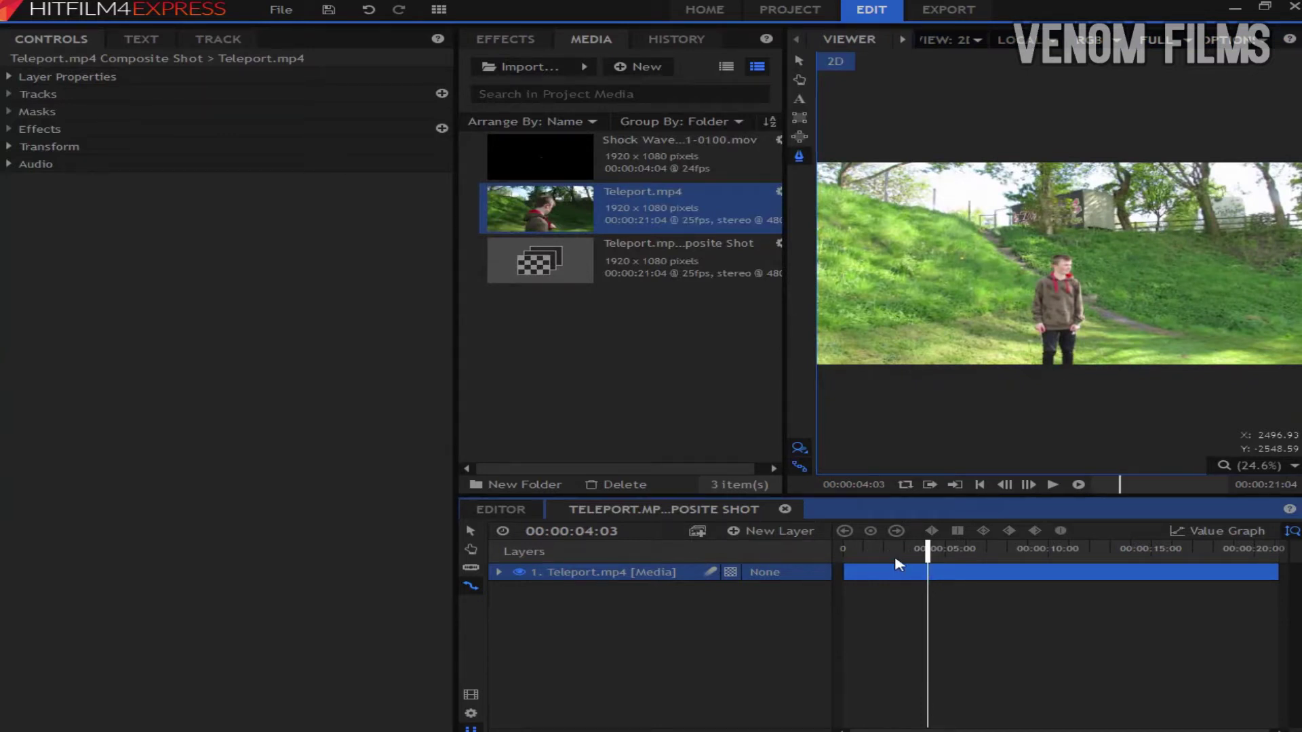
pyautogui.moveTo(926, 549); pyautogui.dragTo(1007, 550)
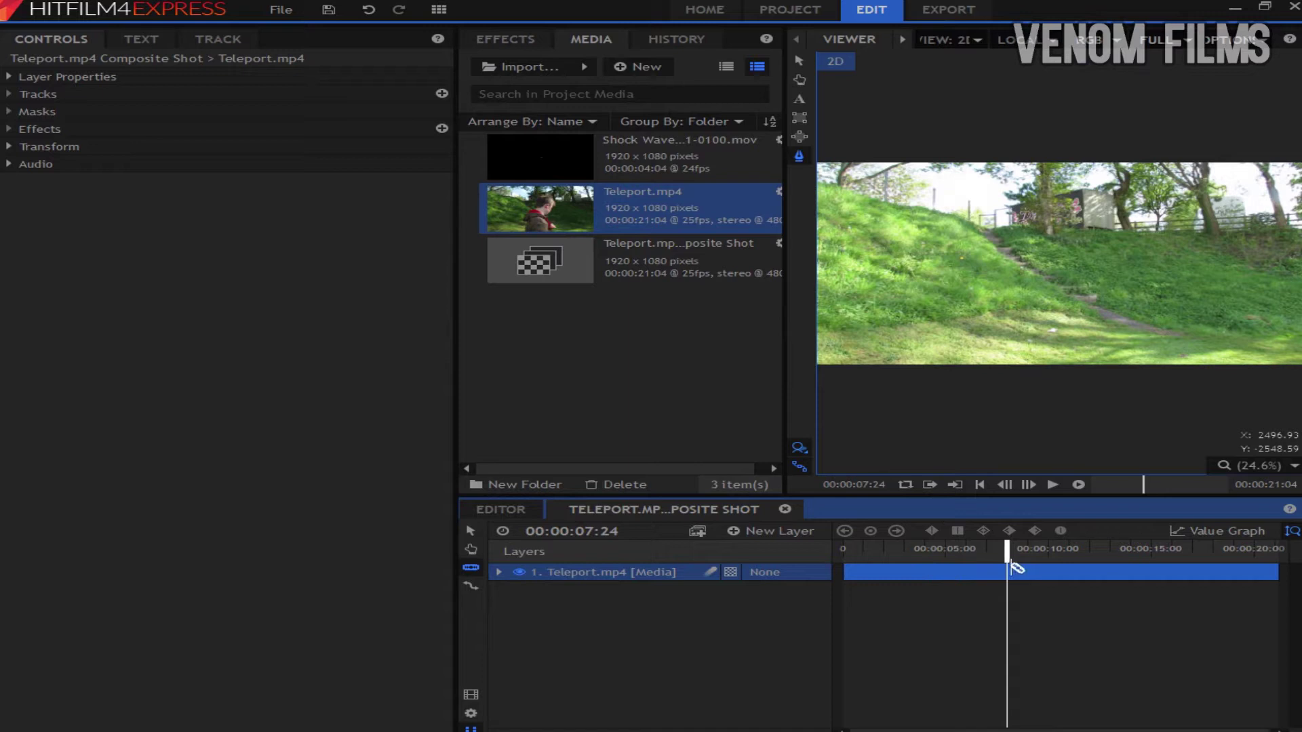
pyautogui.click(1011, 572)
pyautogui.moveTo(1006, 553); pyautogui.dragTo(1051, 556)
pyautogui.click(1057, 591)
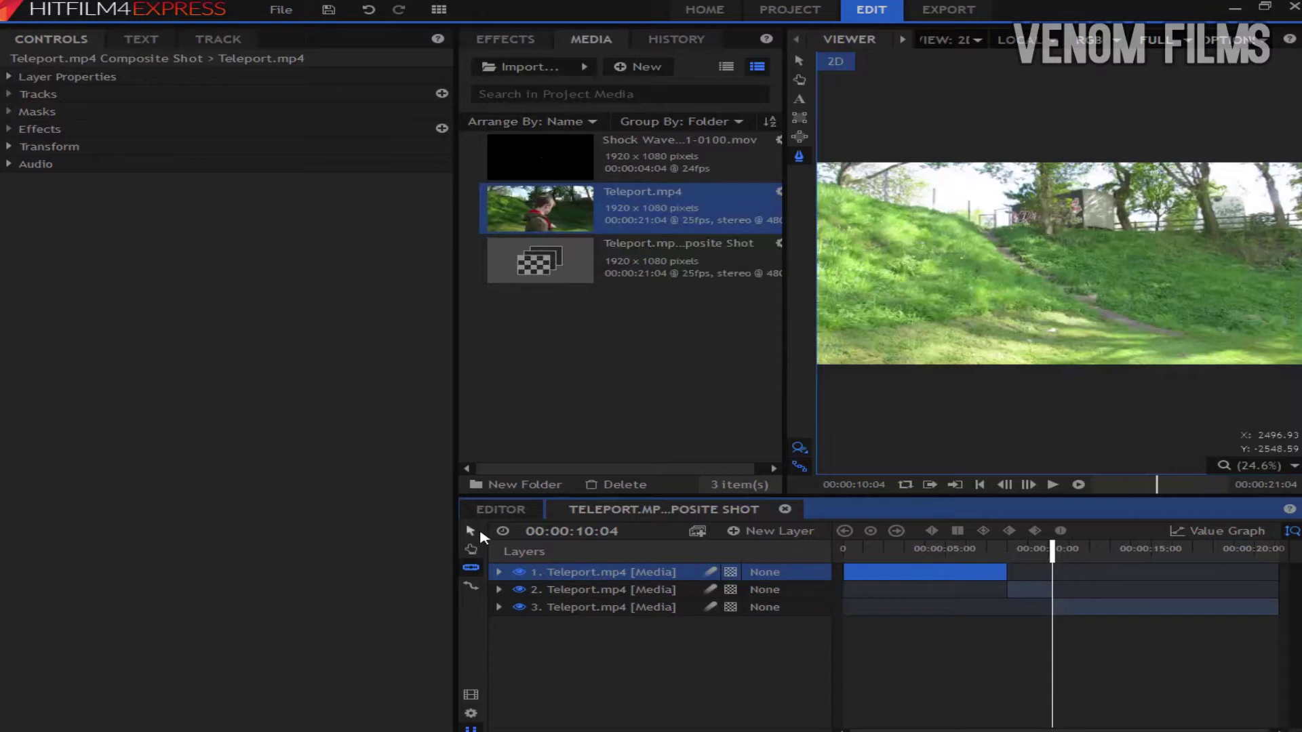
# Step: Delete the first slice and move the empty-grass clip to the start, with the boy's clip after it
pyautogui.press('Delete')
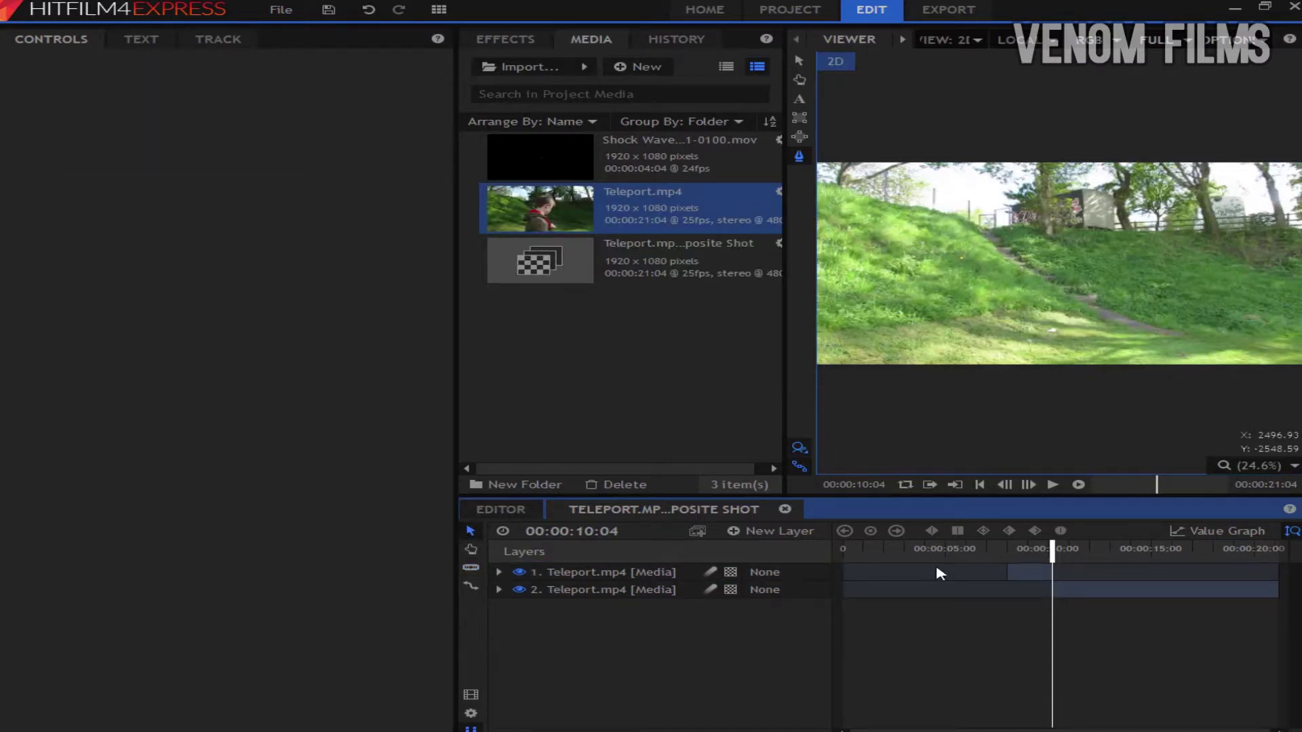
pyautogui.moveTo(1019, 577); pyautogui.dragTo(865, 581)
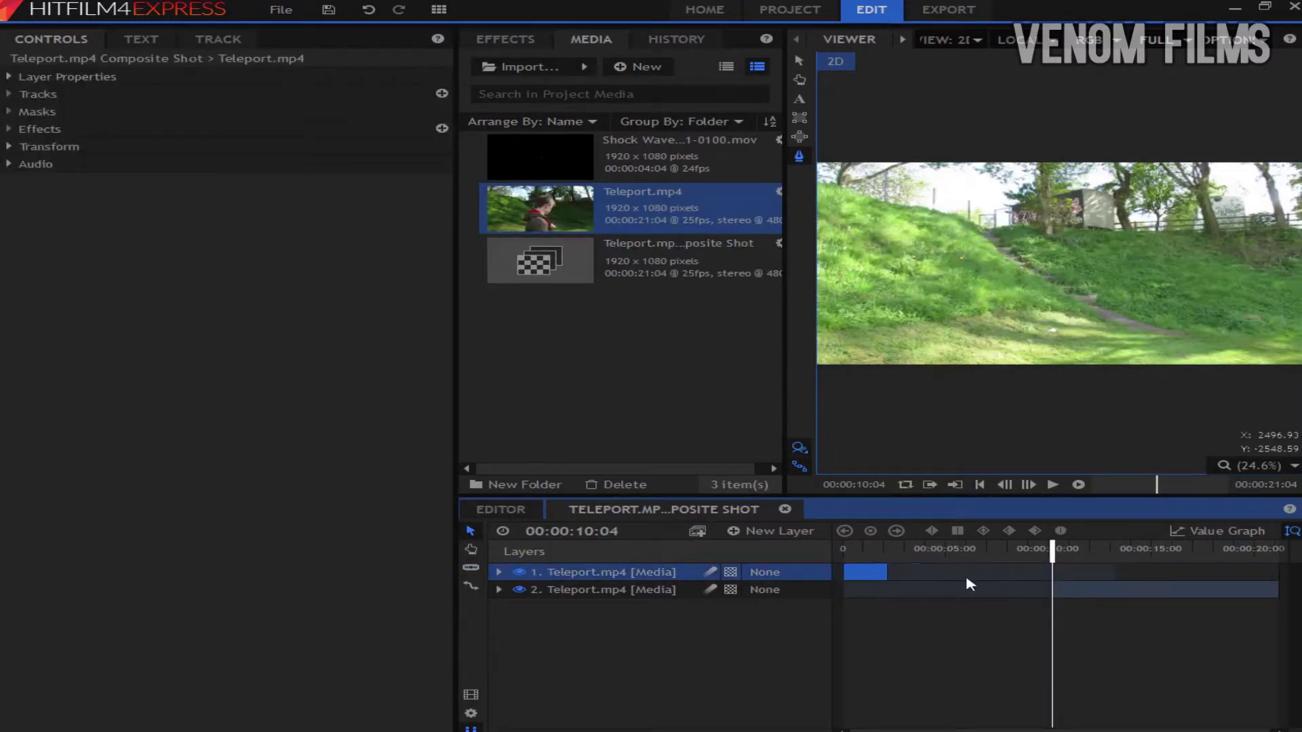
pyautogui.moveTo(1089, 592); pyautogui.dragTo(895, 591)
# Step: Trim the boy's clip to begin as he lands, then review the edit from the start
pyautogui.moveTo(1052, 554); pyautogui.dragTo(925, 553)
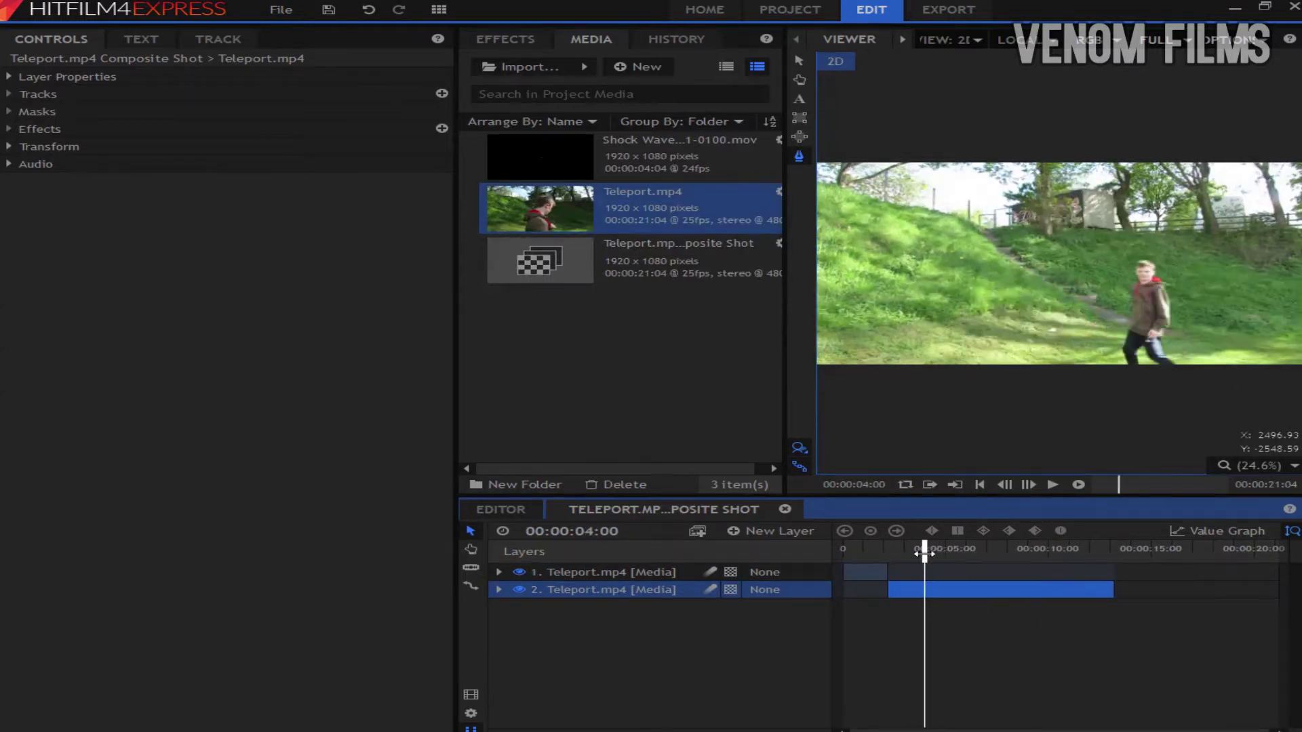
pyautogui.press('space')
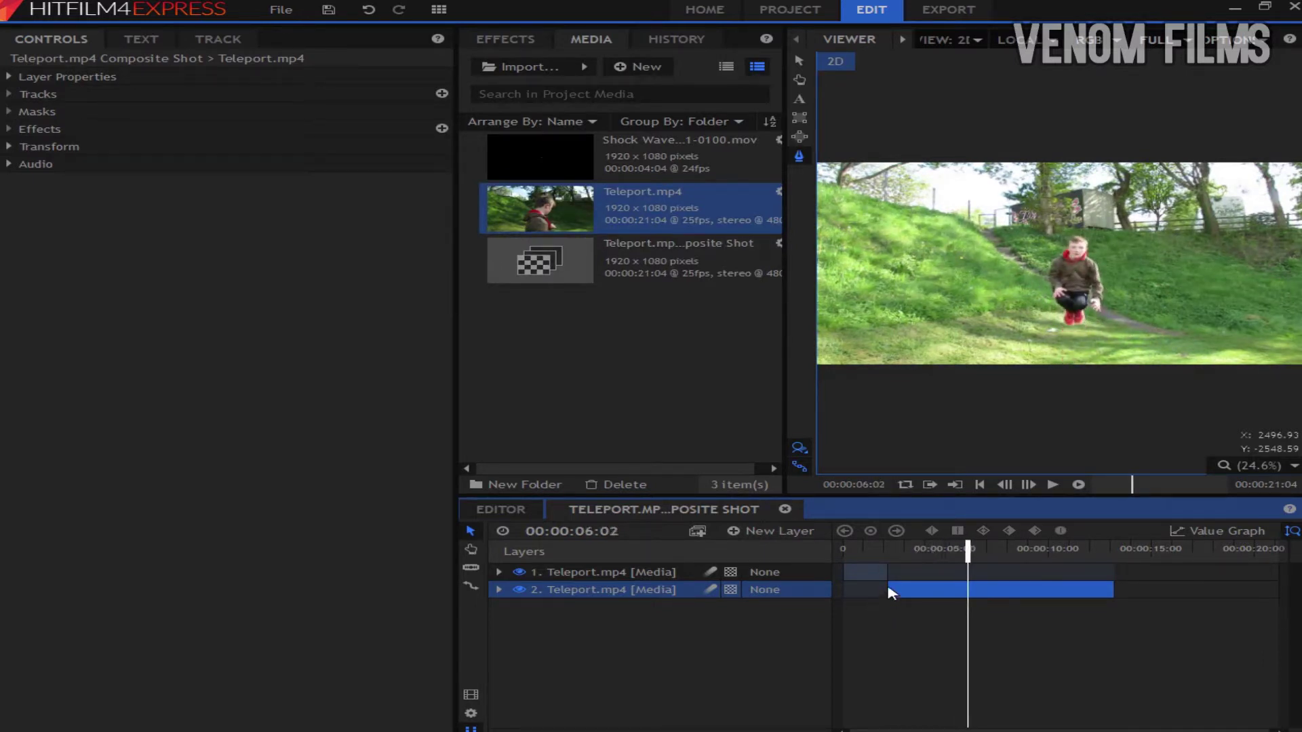
pyautogui.moveTo(883, 587)
pyautogui.mouseDown()
pyautogui.moveTo(968, 592)
pyautogui.moveTo(903, 590)
pyautogui.mouseUp()
pyautogui.moveTo(976, 558); pyautogui.dragTo(844, 555)
pyautogui.click(1053, 484)
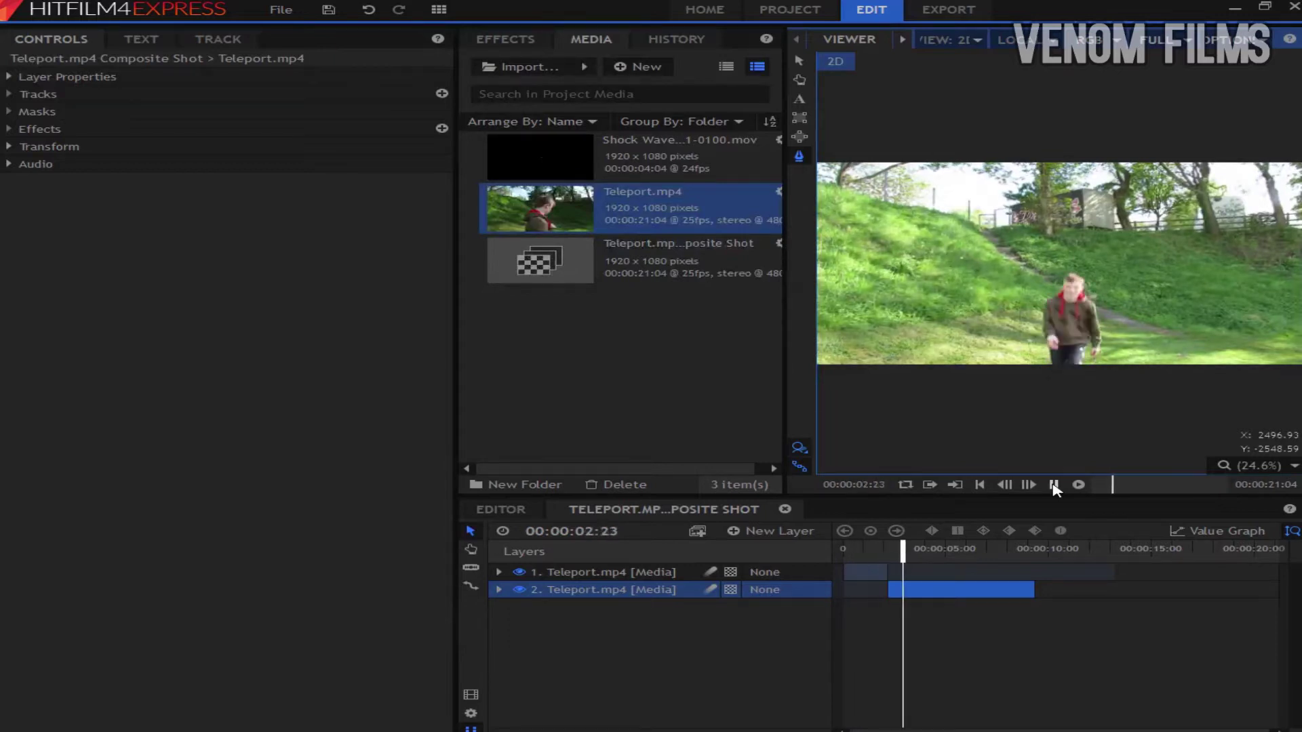
pyautogui.click(1053, 484)
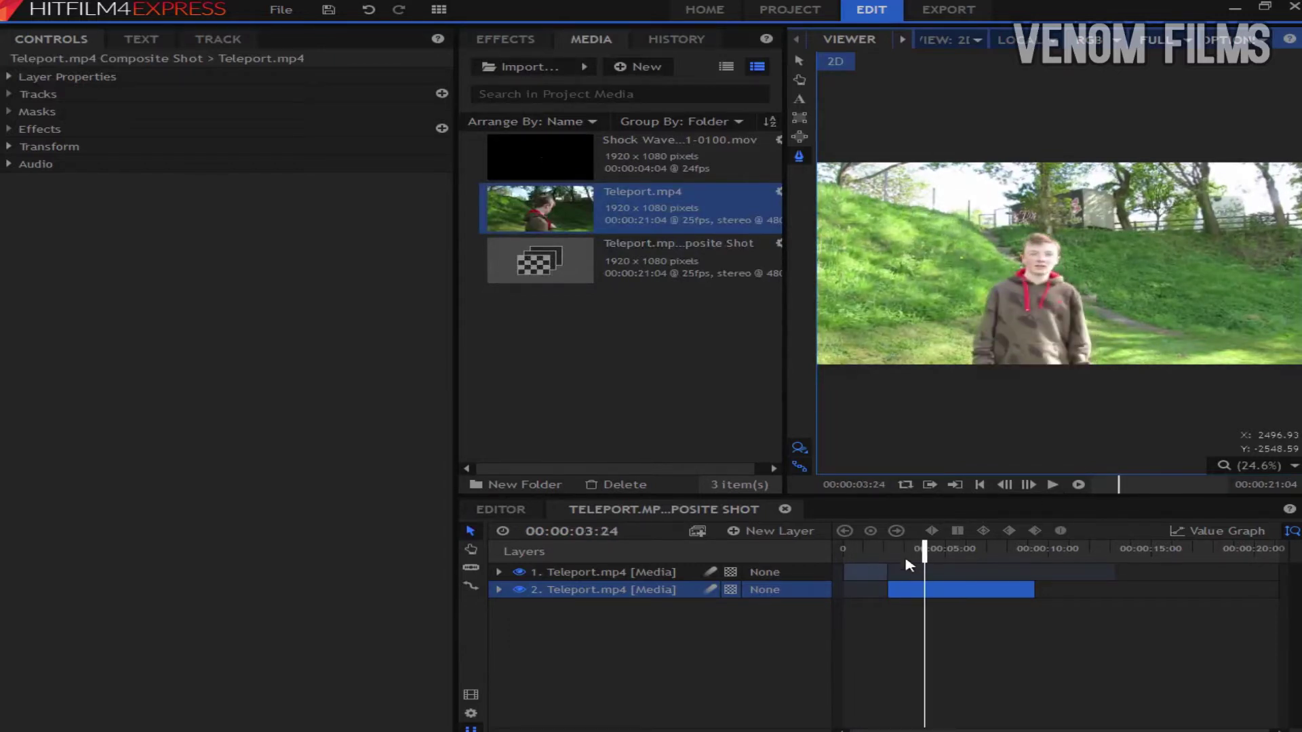
pyautogui.moveTo(925, 550); pyautogui.dragTo(842, 551)
# Step: Add the Shock Wave clip as the top layer with Add blending
pyautogui.moveTo(530, 155); pyautogui.dragTo(714, 575)
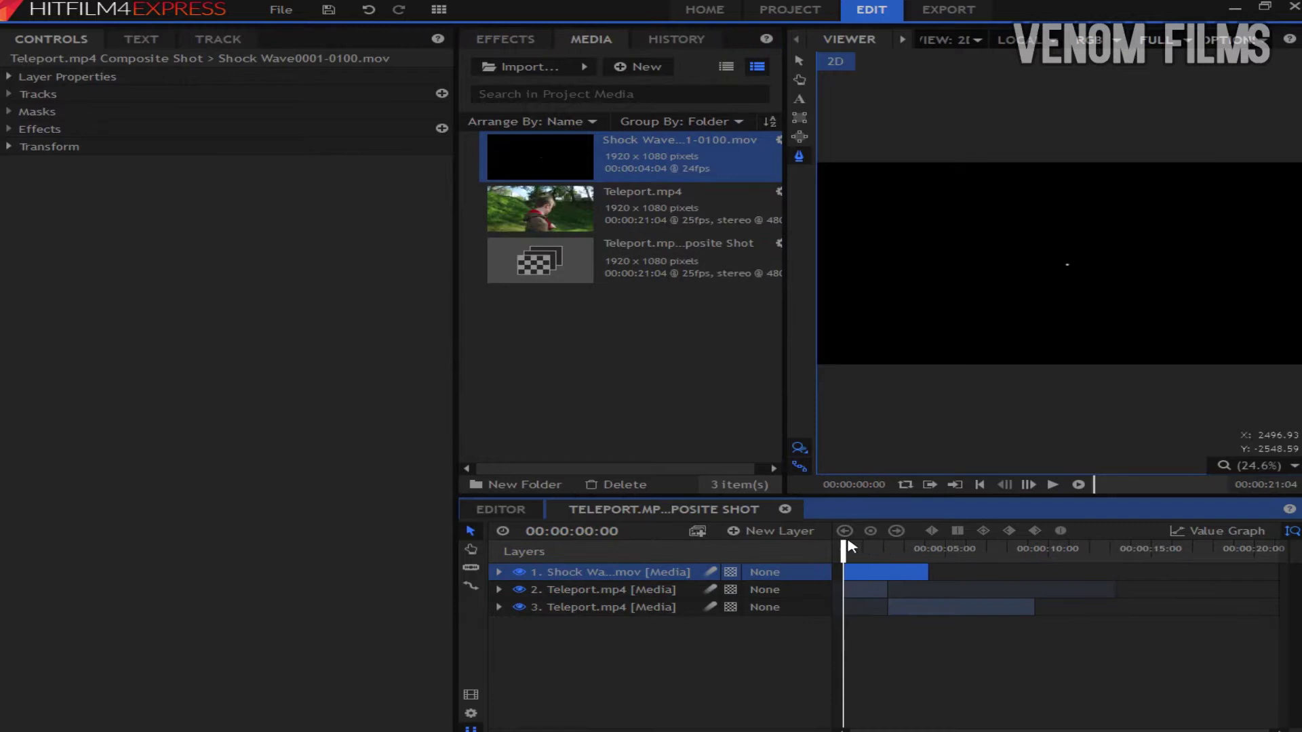
pyautogui.moveTo(845, 542); pyautogui.dragTo(886, 547)
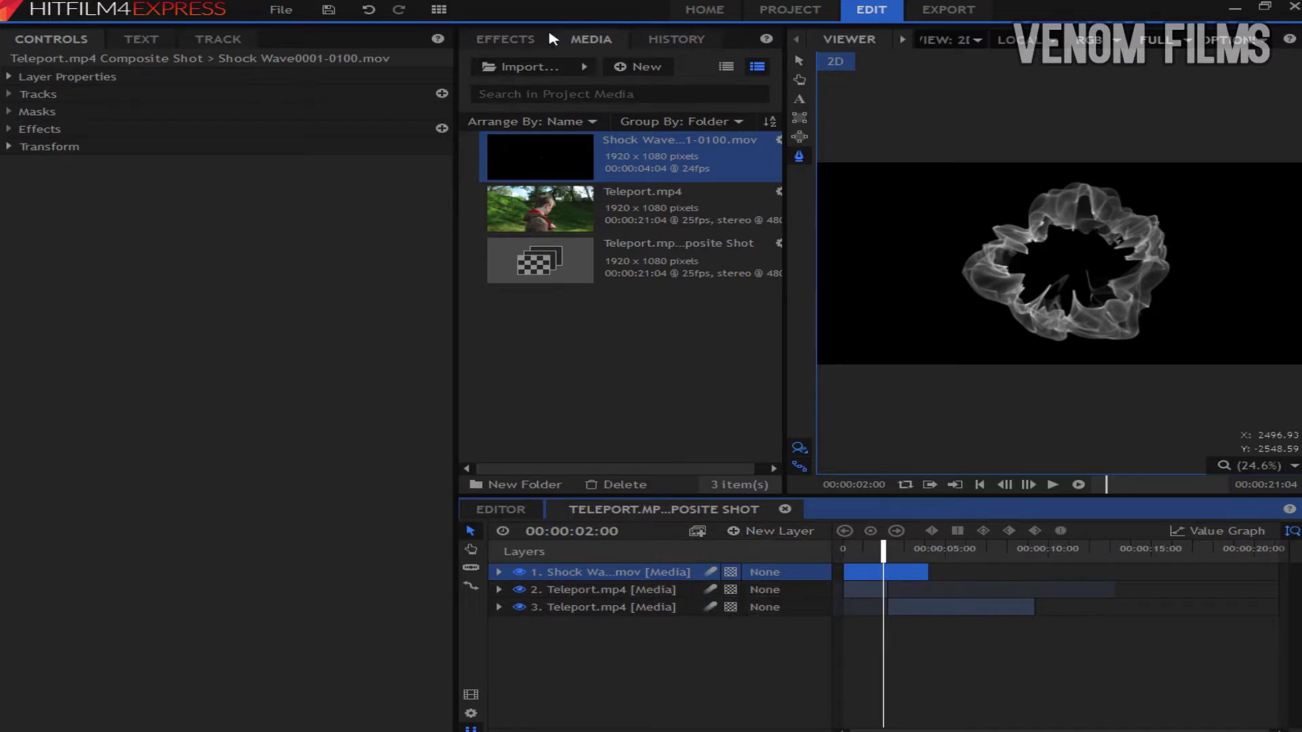
pyautogui.click(931, 290)
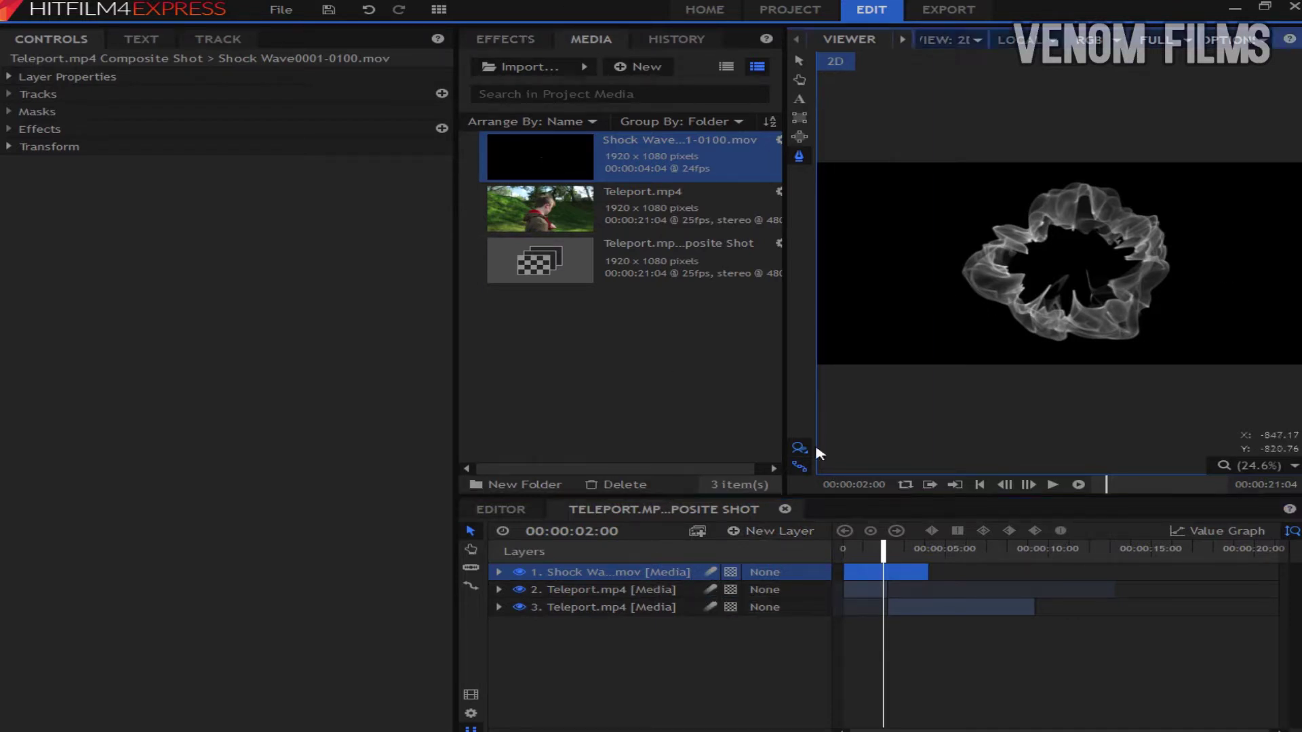
pyautogui.rightClick(661, 573)
pyautogui.moveTo(752, 216)
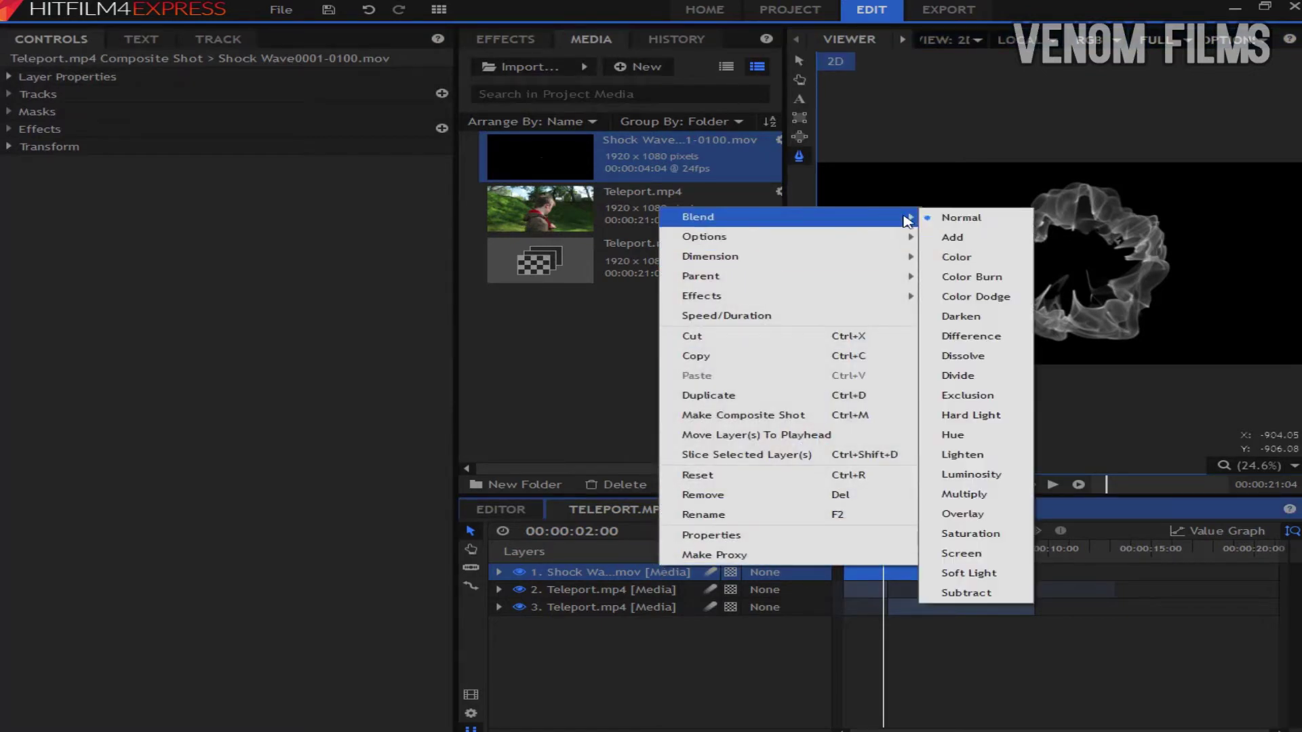
pyautogui.click(966, 242)
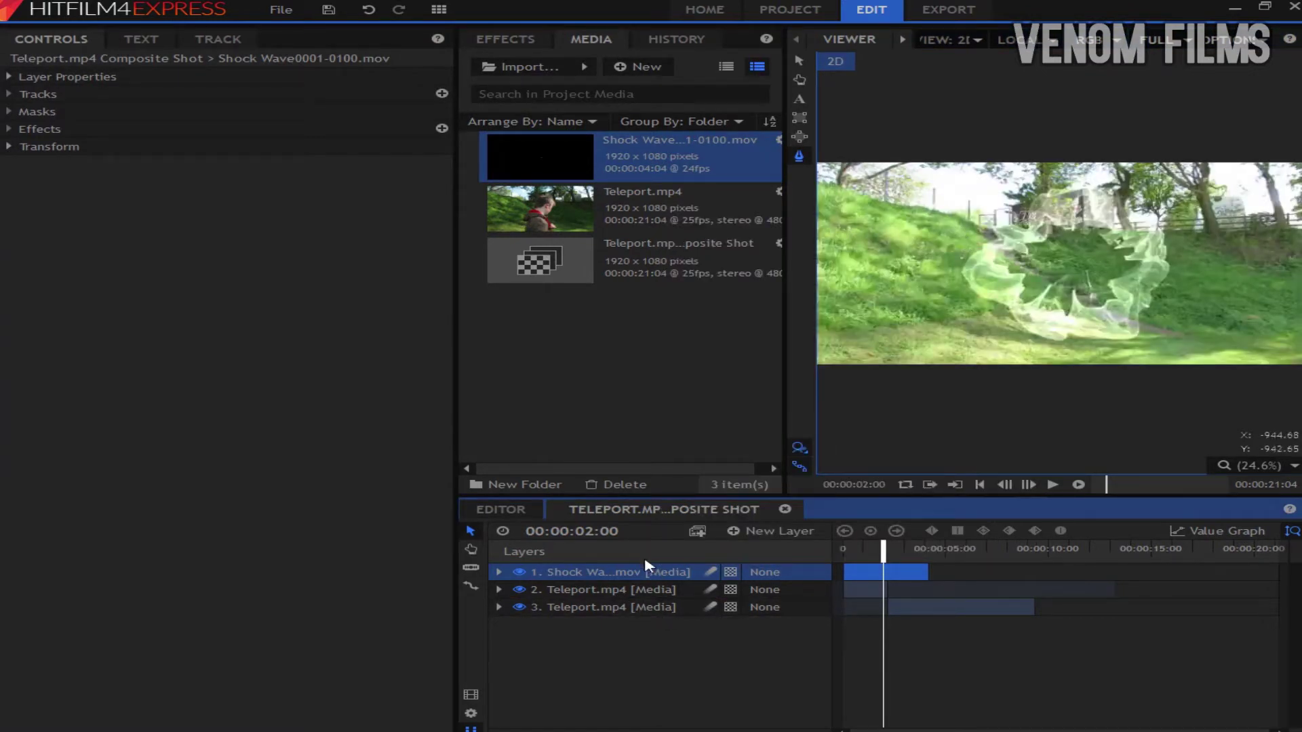
# Step: Apply Hue Colorize to the shock wave with Saturation 100 and Hue 287
pyautogui.click(523, 39)
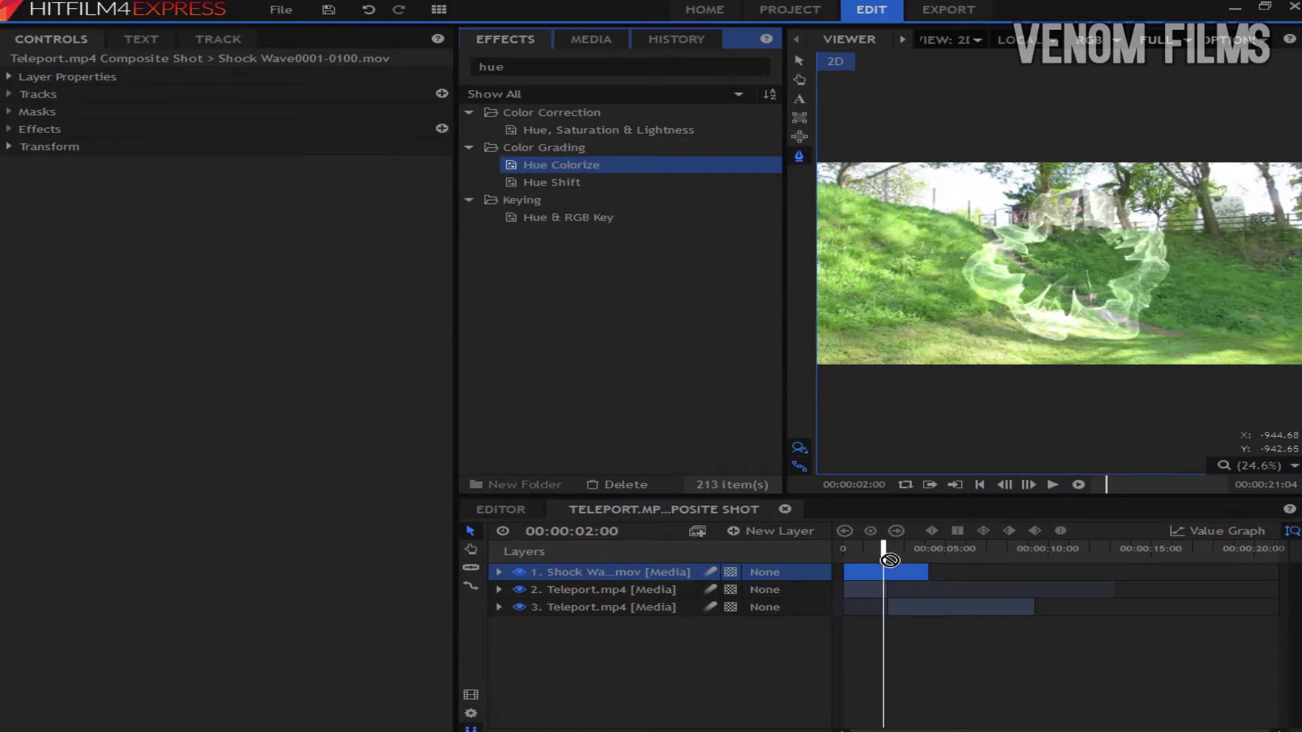
pyautogui.moveTo(890, 564); pyautogui.dragTo(890, 572)
pyautogui.click(29, 146)
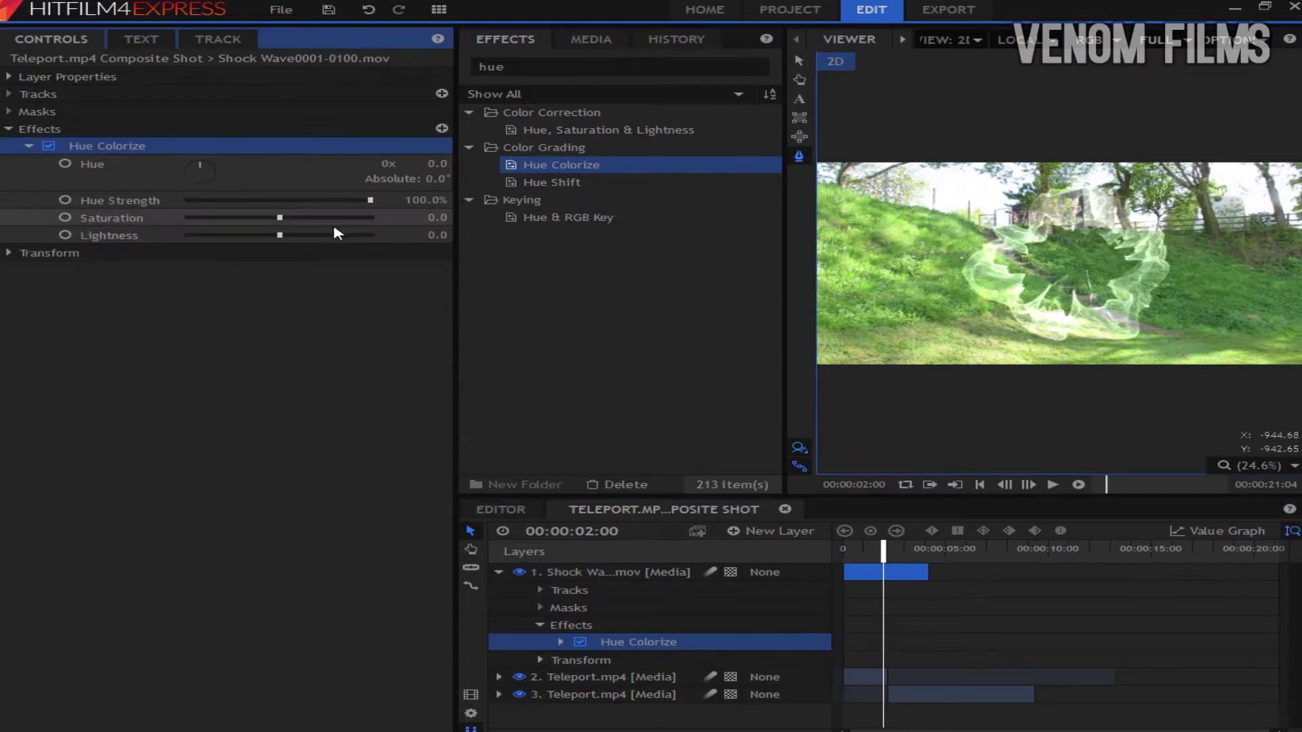
pyautogui.moveTo(285, 221); pyautogui.dragTo(434, 217)
pyautogui.moveTo(200, 171)
pyautogui.mouseDown()
pyautogui.moveTo(189, 159)
pyautogui.moveTo(190, 191)
pyautogui.moveTo(189, 174)
pyautogui.mouseUp()
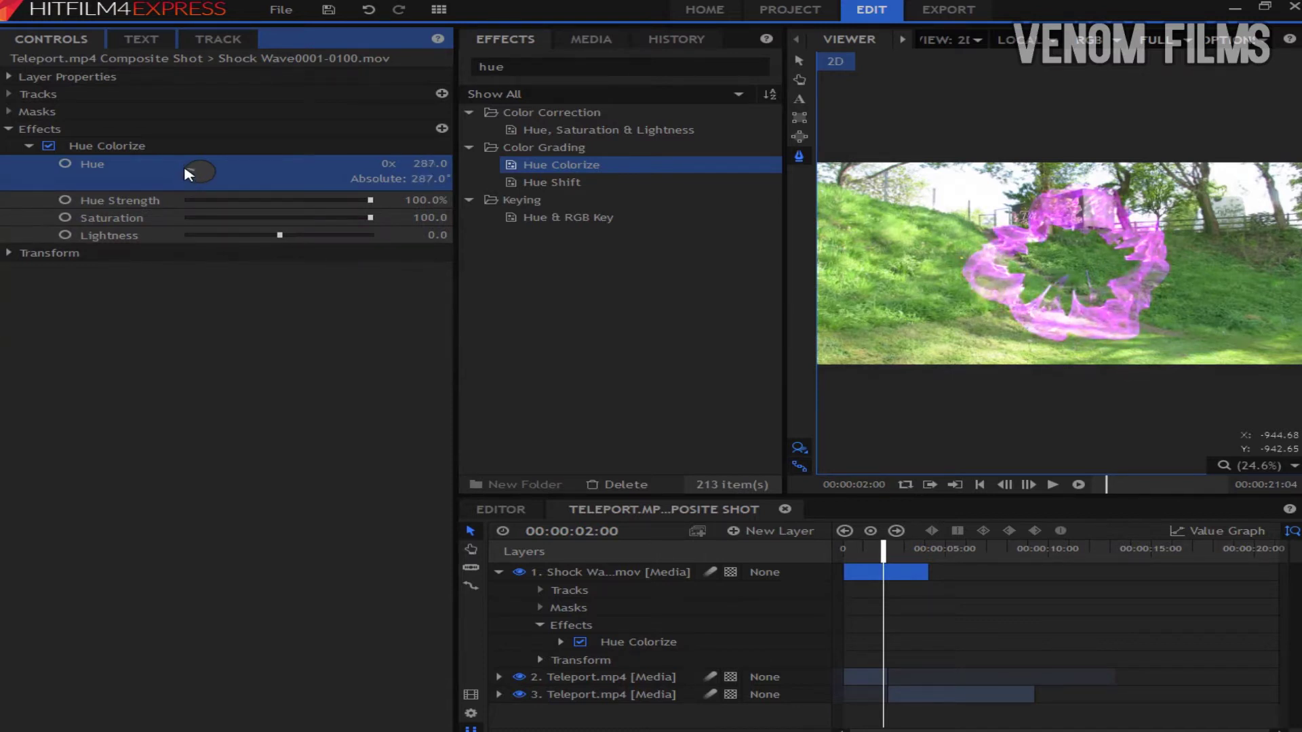
# Step: Apply a Glow effect to the shock wave layer, raising Intensity to 1.6 with Threshold 73%
pyautogui.click(500, 573)
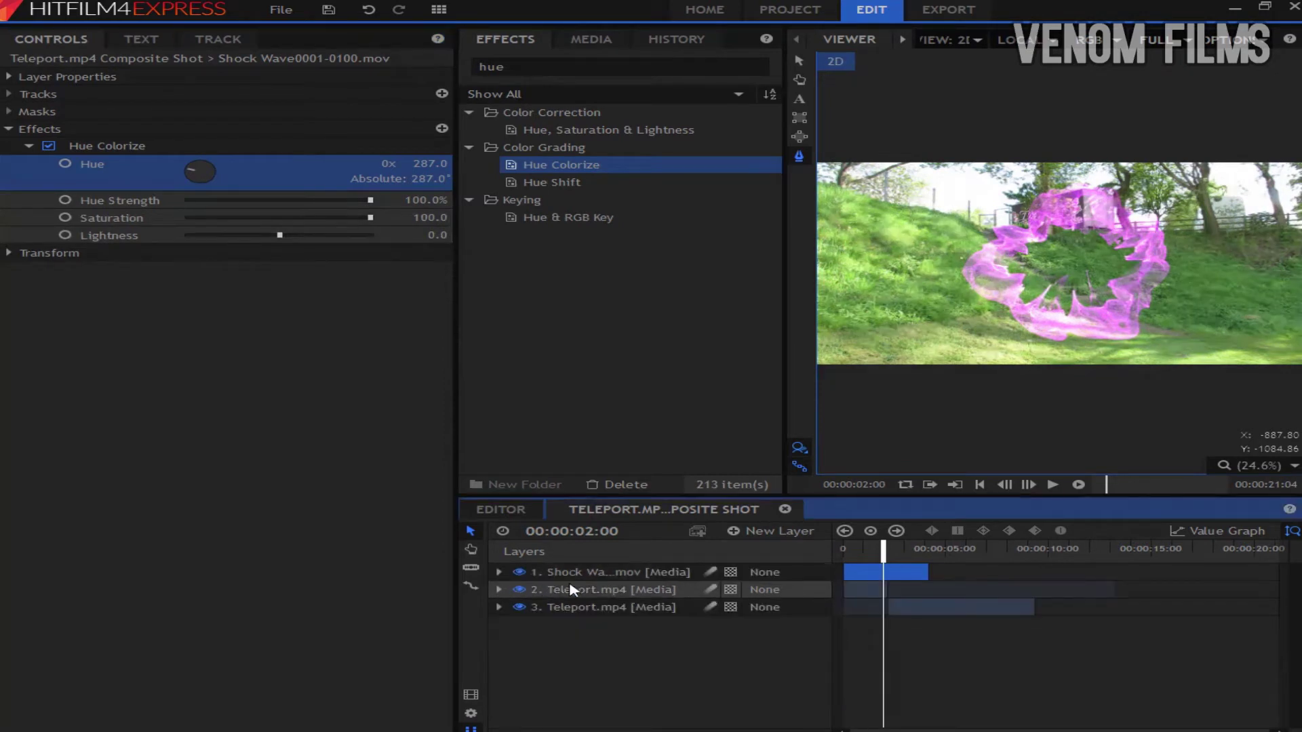
pyautogui.click(542, 63)
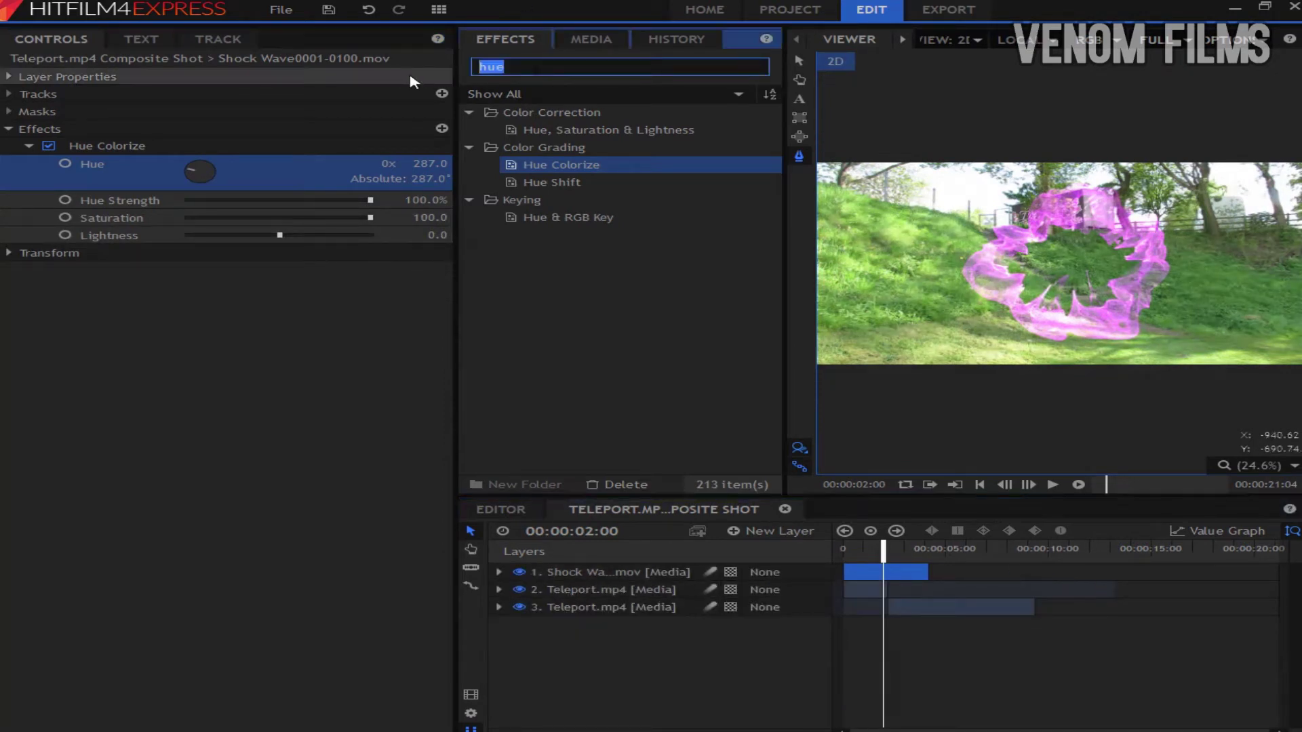
pyautogui.write('glow')
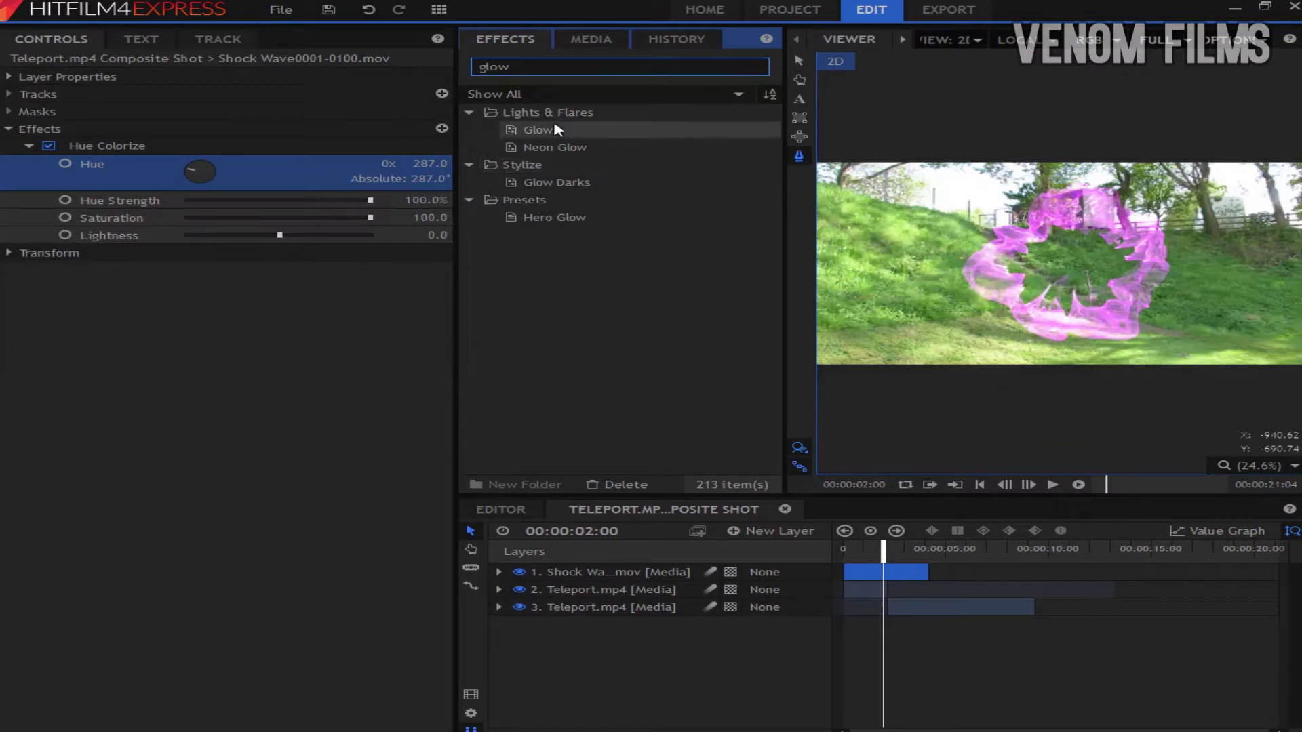
pyautogui.moveTo(549, 130); pyautogui.dragTo(834, 531)
pyautogui.moveTo(866, 571); pyautogui.dragTo(866, 573)
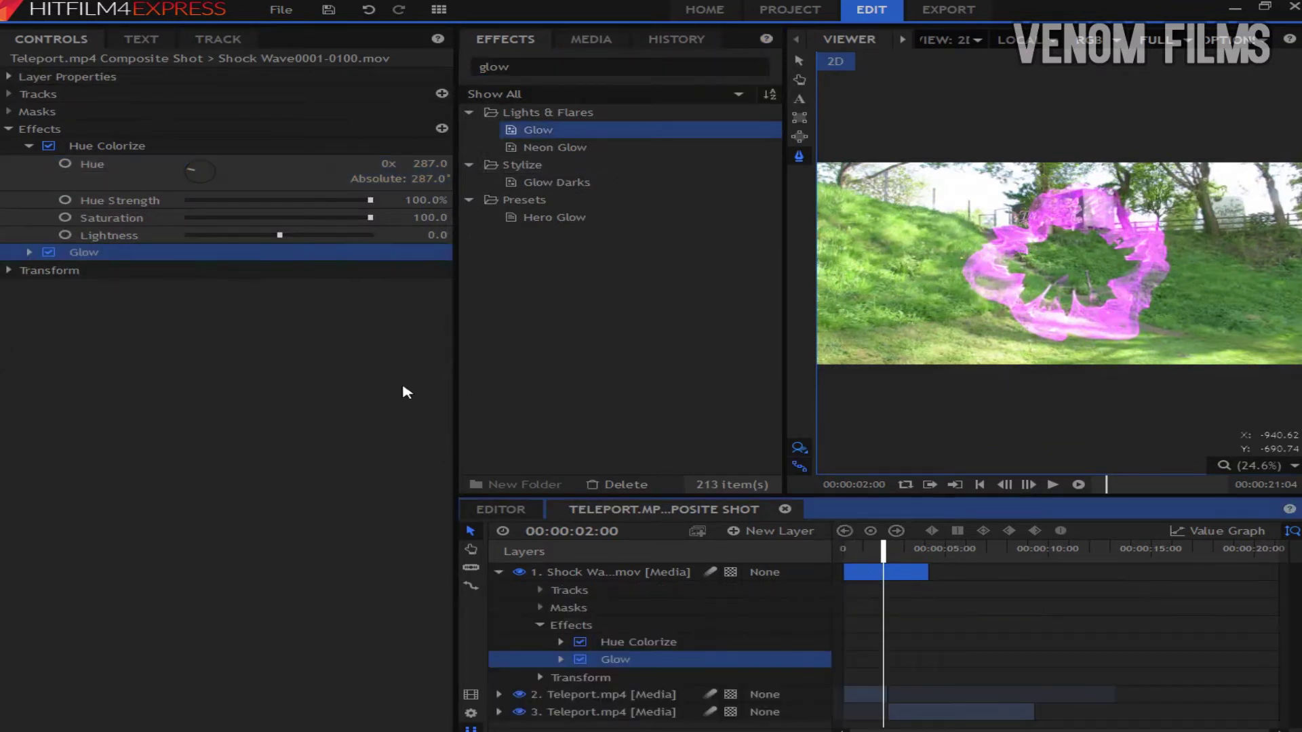
pyautogui.click(29, 251)
pyautogui.moveTo(216, 271); pyautogui.dragTo(342, 293)
pyautogui.click(48, 253)
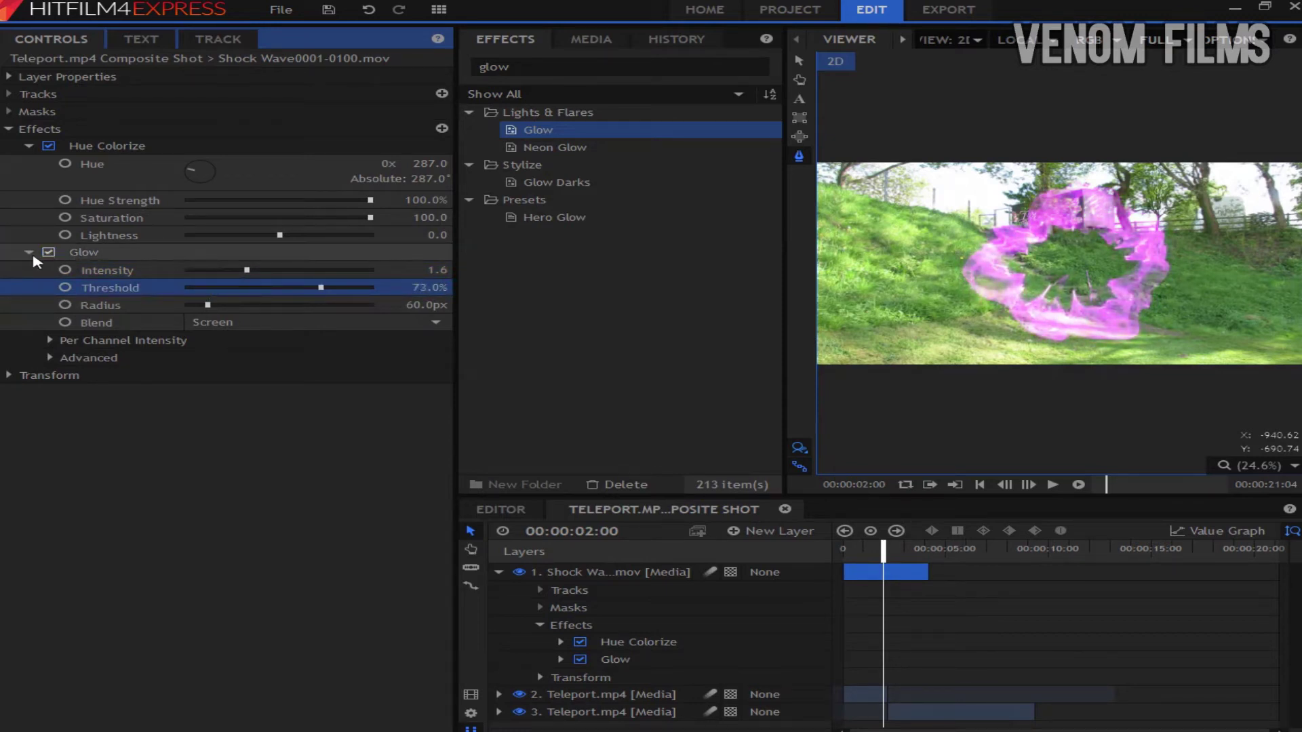
# Step: Move the Shock Wave clip so it starts at 00:00:02:03, the boy's landing frame
pyautogui.click(29, 252)
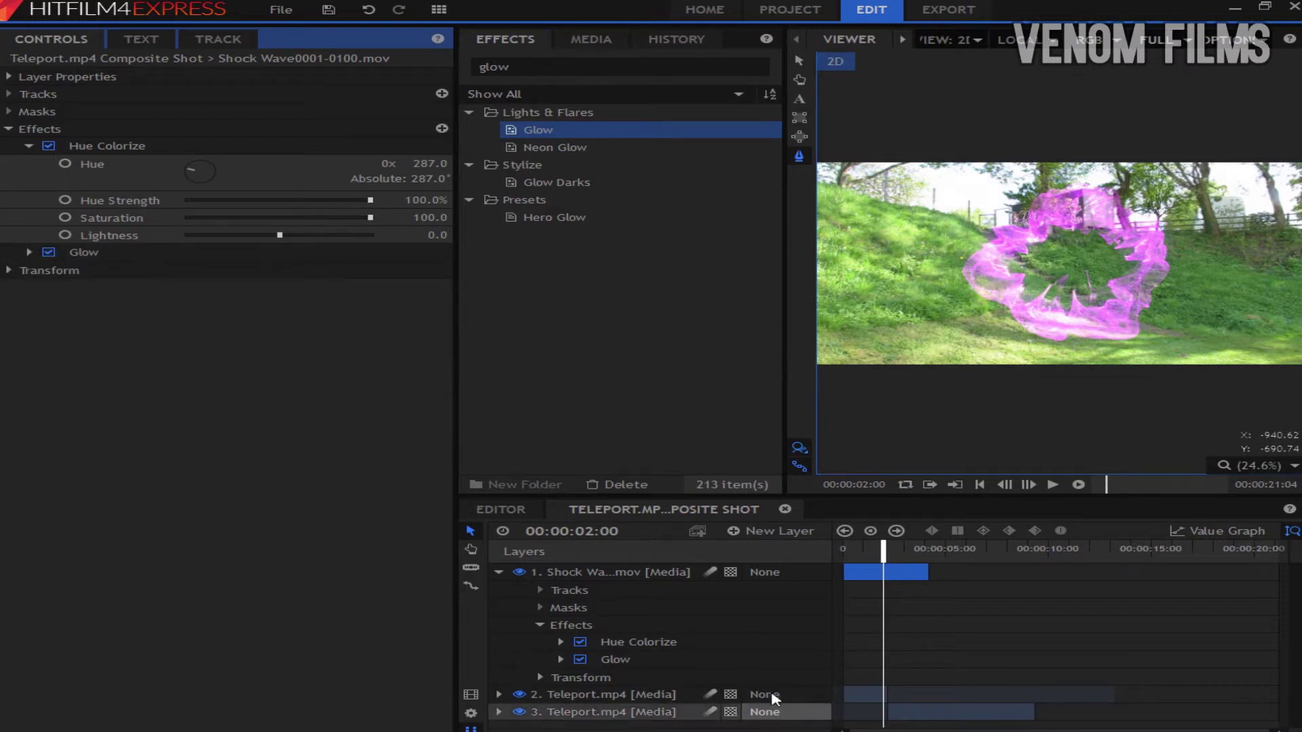
pyautogui.click(499, 572)
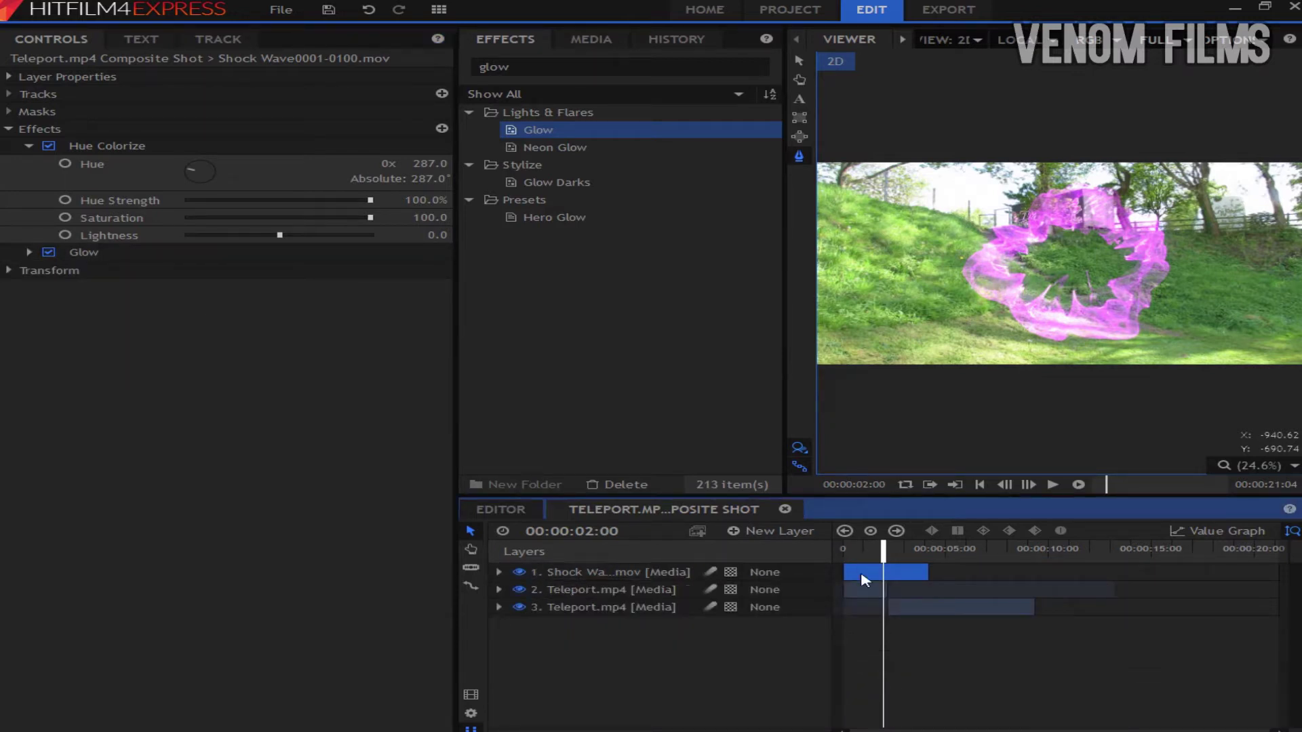
pyautogui.moveTo(871, 575); pyautogui.dragTo(946, 568)
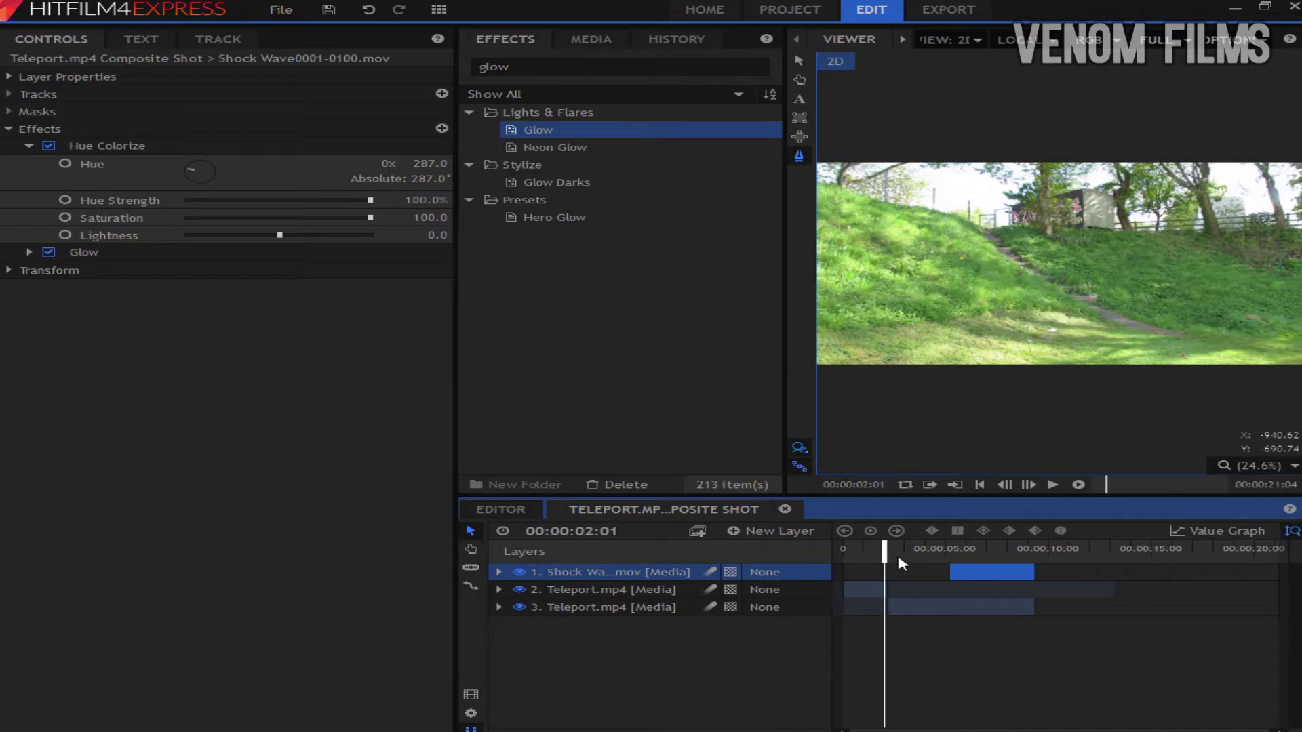
pyautogui.press('Right')
pyautogui.press('Left')
pyautogui.press('Left')
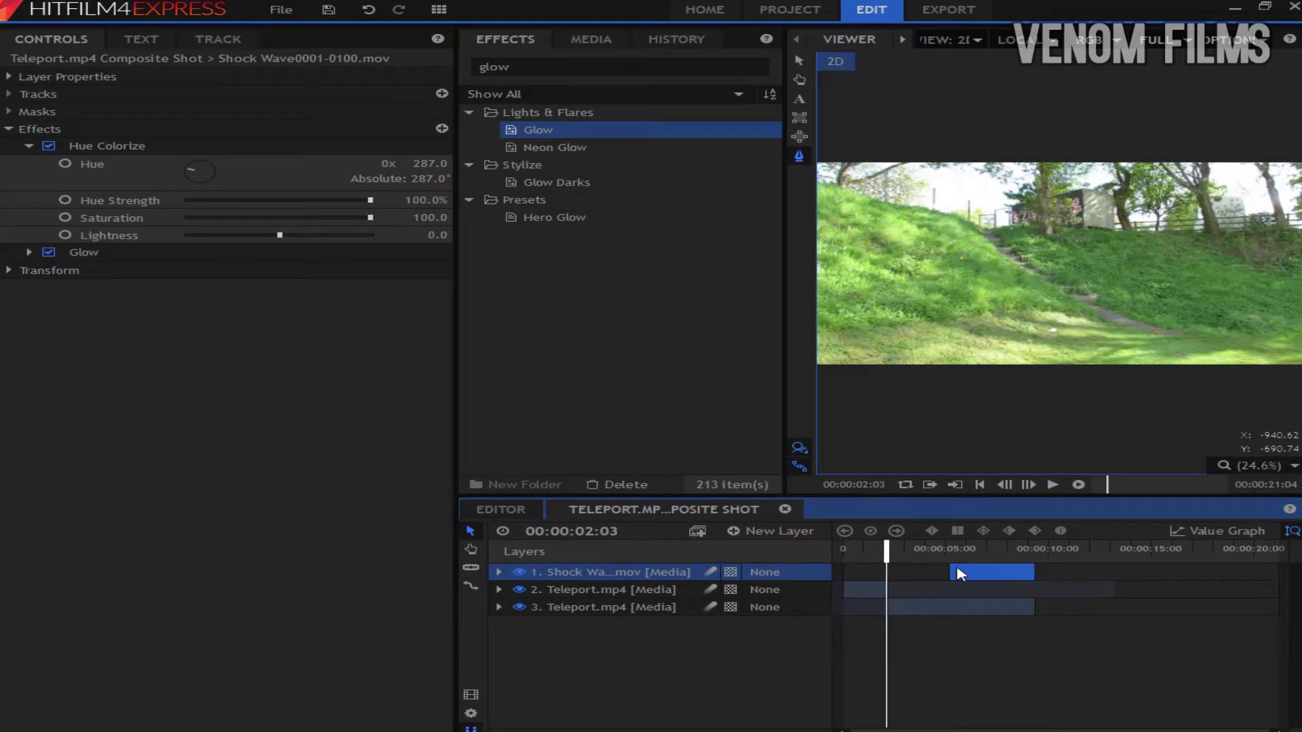
pyautogui.moveTo(921, 577); pyautogui.dragTo(902, 578)
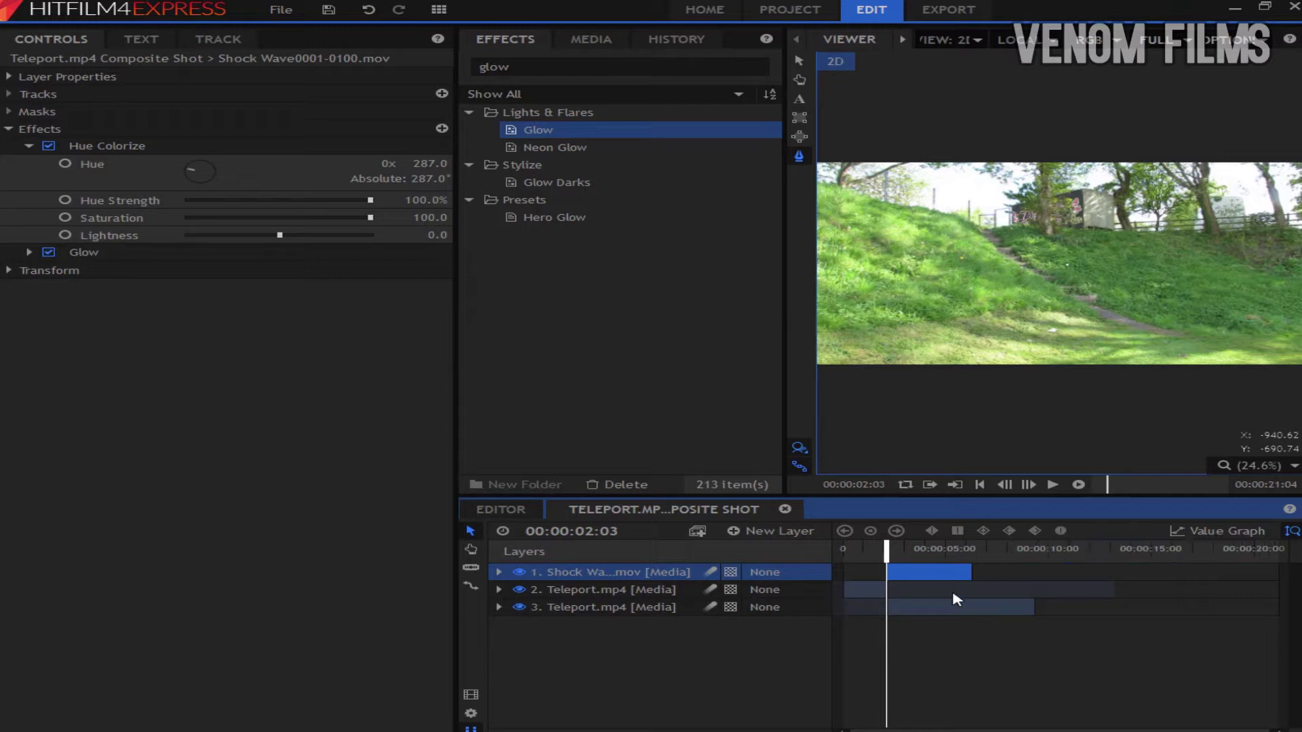
# Step: Search for the Speed effect and apply it to the shockwave layer
pyautogui.click(29, 146)
pyautogui.doubleClick(493, 67)
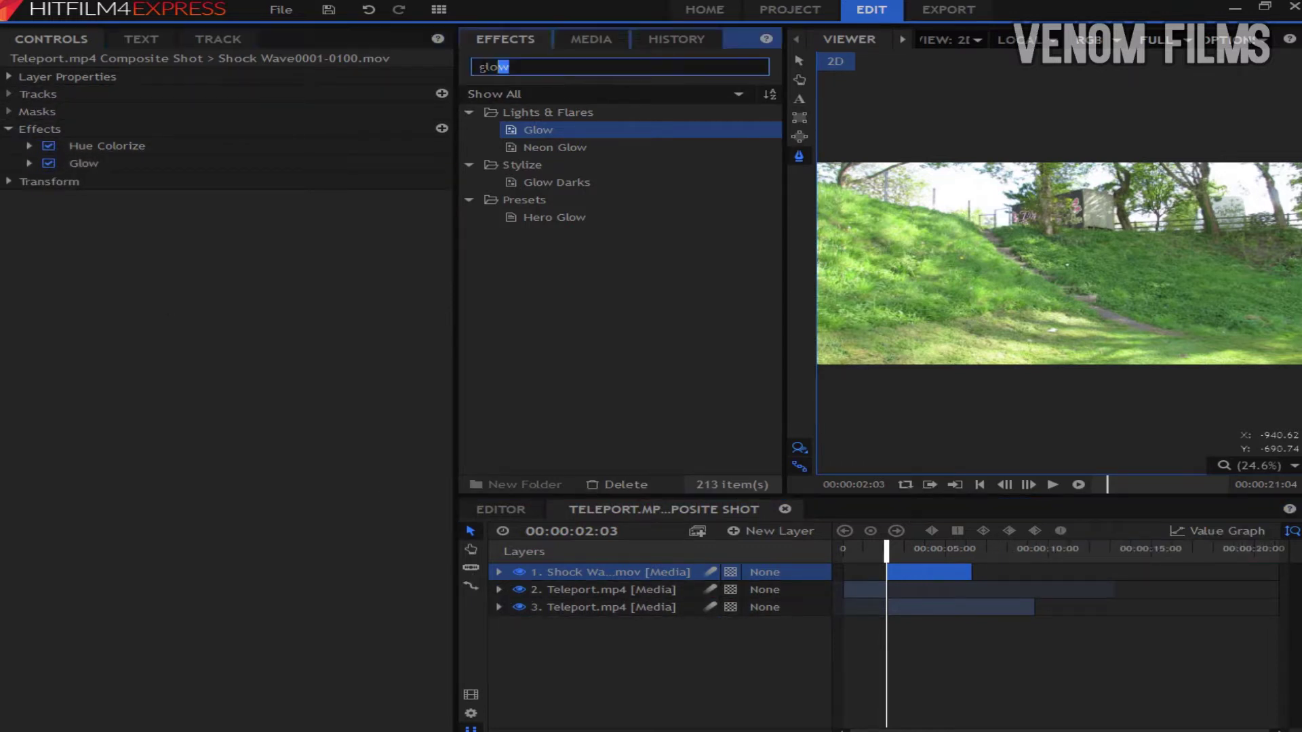
pyautogui.press('BackSpace')
pyautogui.write('s')
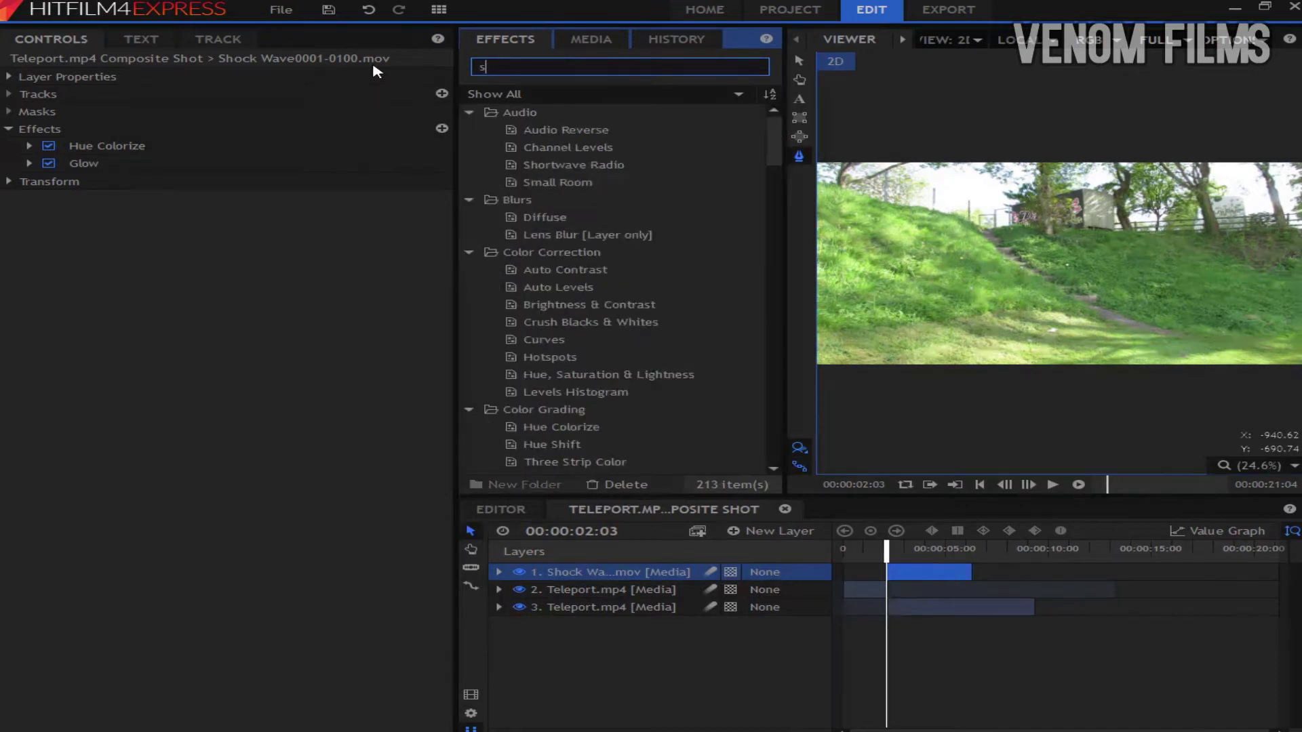
pyautogui.write('pee')
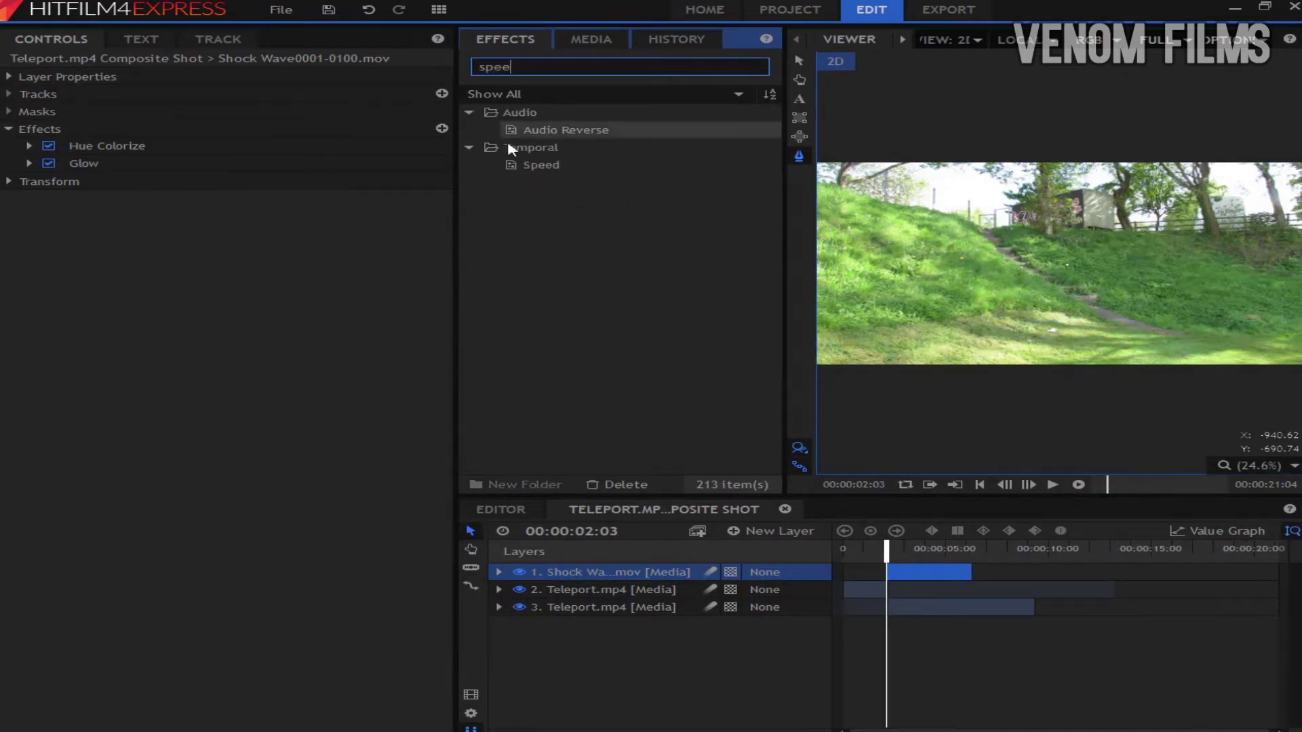
pyautogui.moveTo(553, 164); pyautogui.dragTo(825, 487)
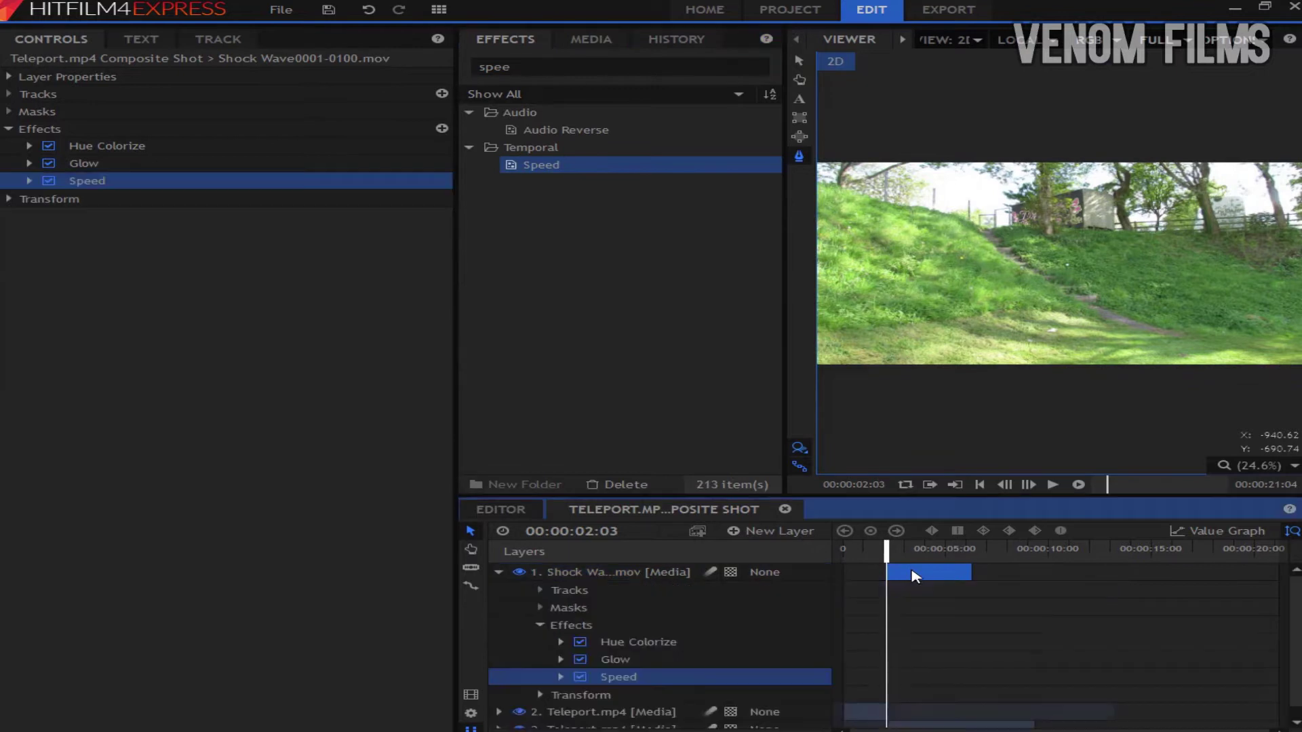
pyautogui.click(28, 181)
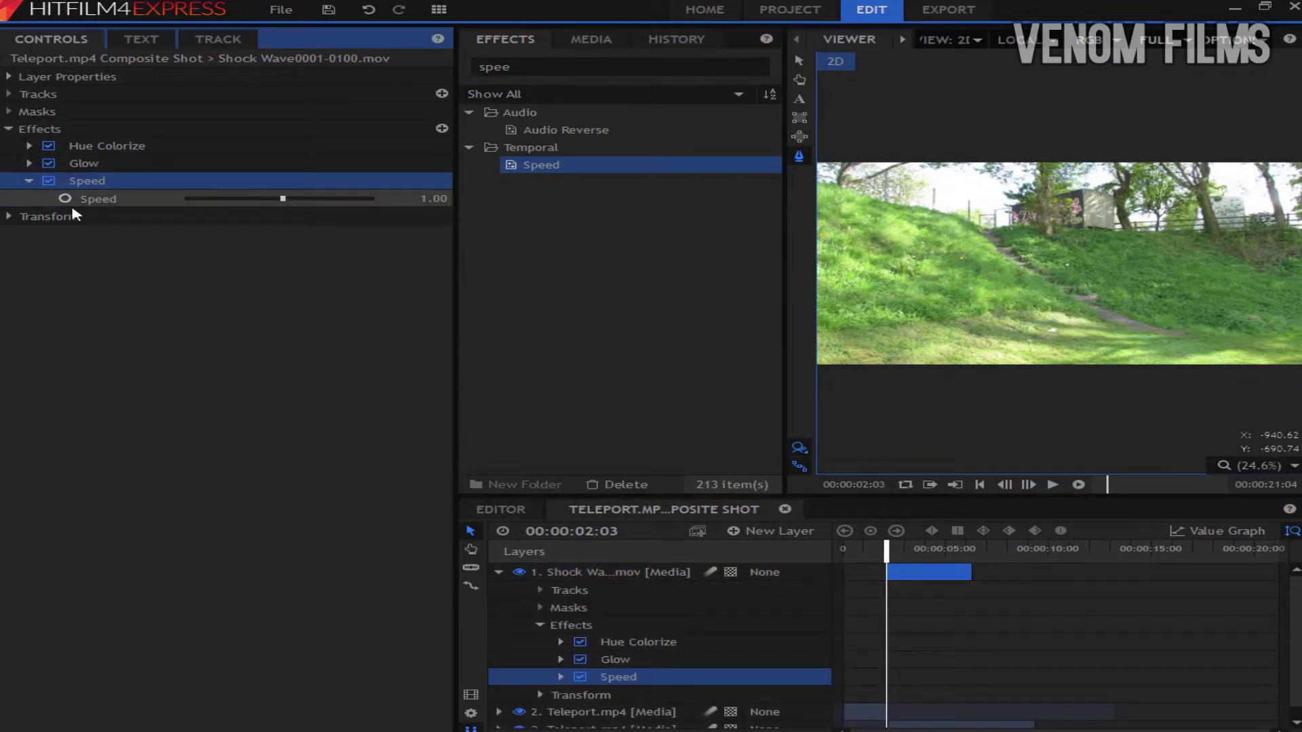
pyautogui.click(499, 571)
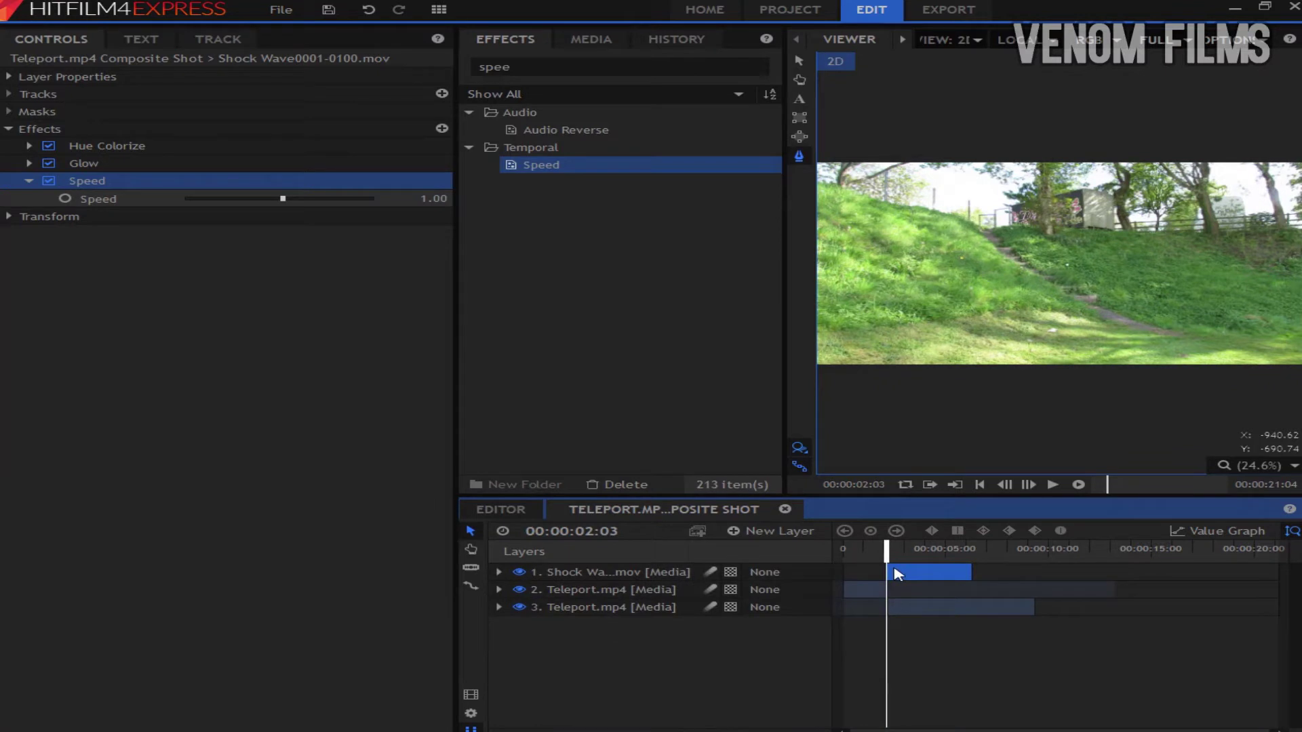
# Step: Keyframe Speed up to about 8 at 2:22, then reset it to 1.00 at 00:00:03:01
pyautogui.click(66, 202)
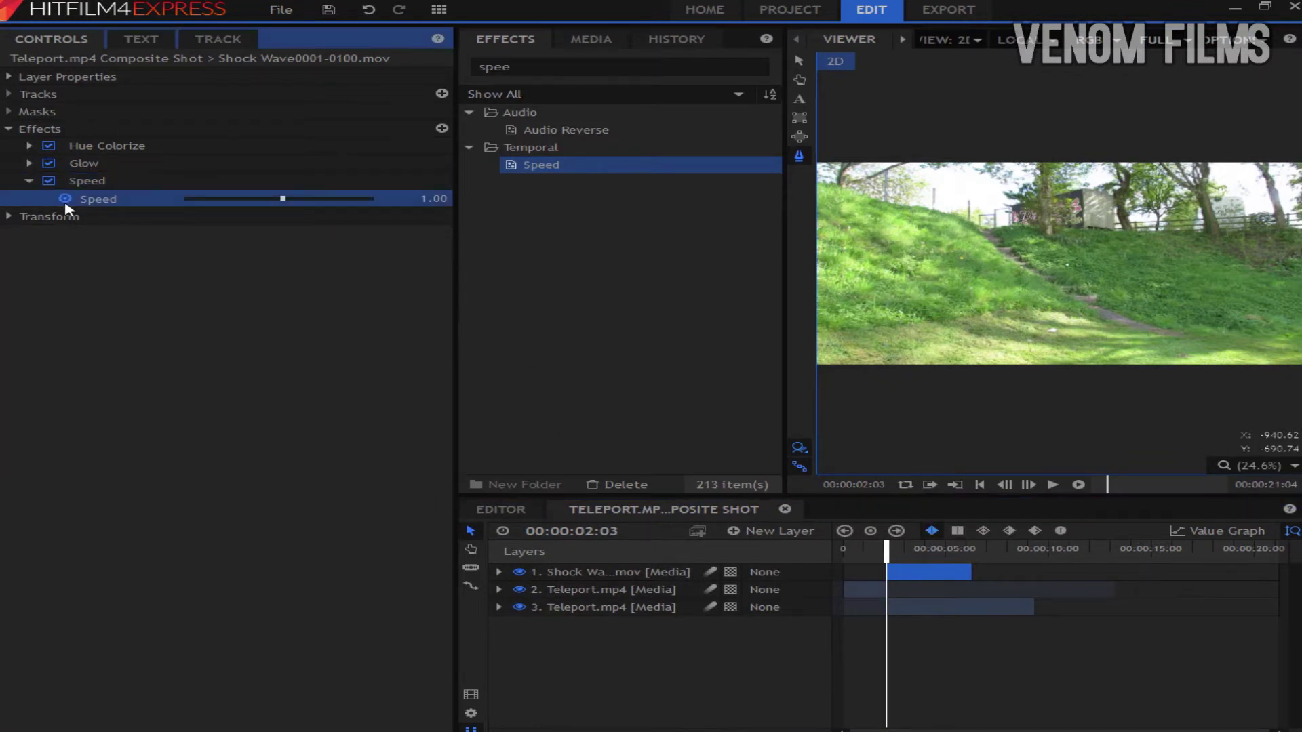
pyautogui.press('Right')
pyautogui.press('Right')
pyautogui.press('Right')
pyautogui.press('Right')
pyautogui.press('Right')
pyautogui.press('Right')
pyautogui.press('Right')
pyautogui.press('Right')
pyautogui.press('Right')
pyautogui.press('Right')
pyautogui.press('Right')
pyautogui.press('Right')
pyautogui.press('Right')
pyautogui.press('Right')
pyautogui.press('Right')
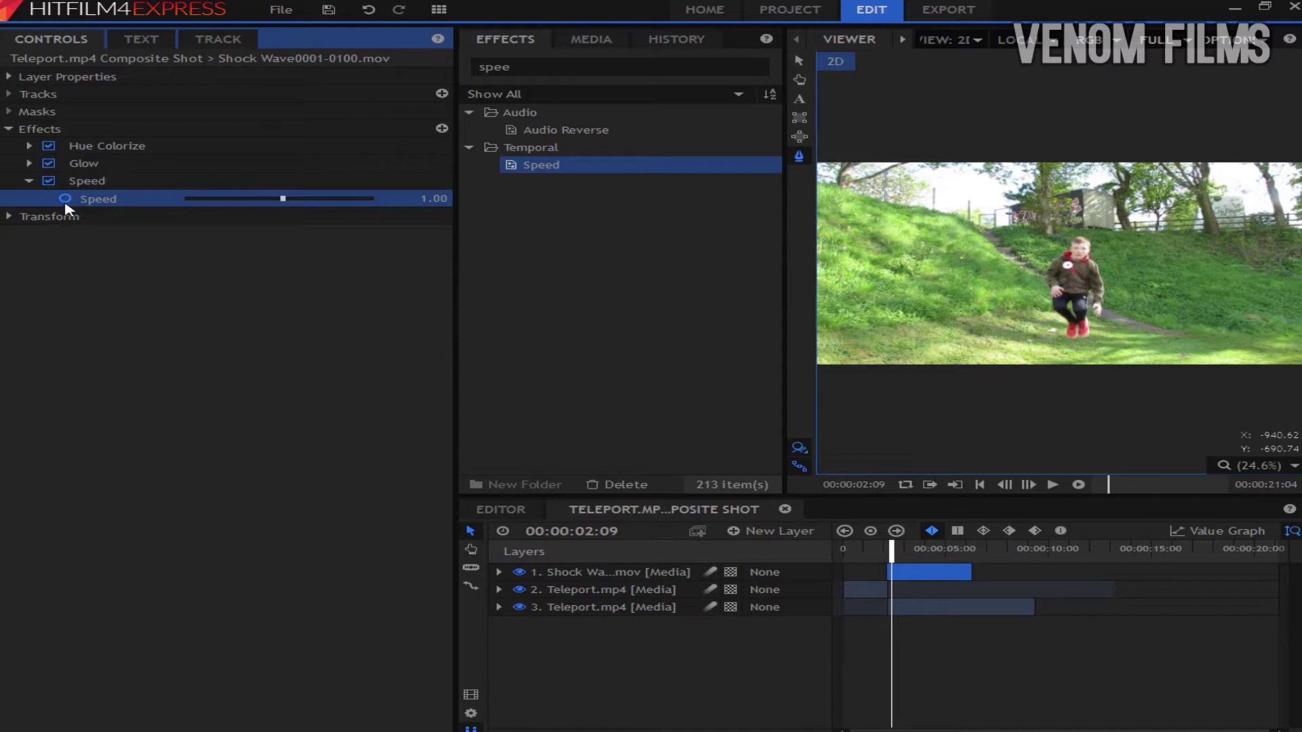
pyautogui.press('Right')
pyautogui.press('Right')
pyautogui.press('Right')
pyautogui.press('Right')
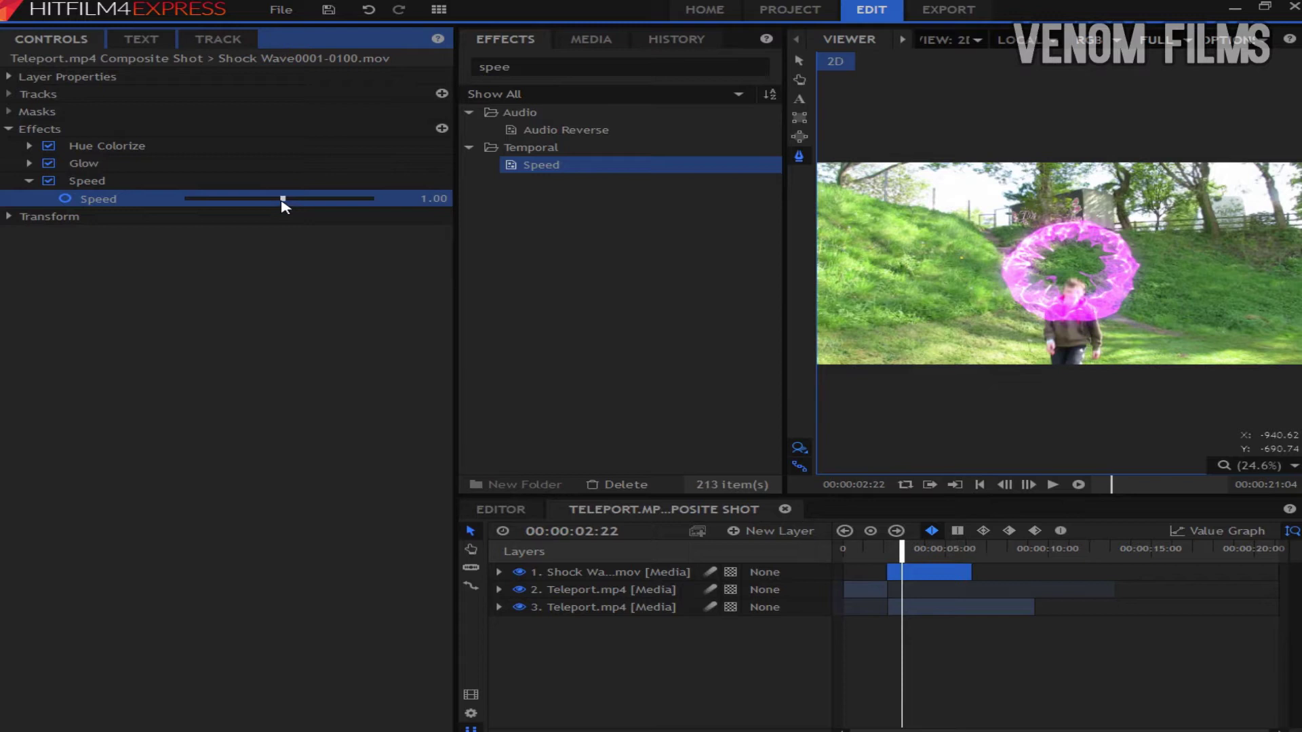
pyautogui.moveTo(282, 202); pyautogui.dragTo(321, 201)
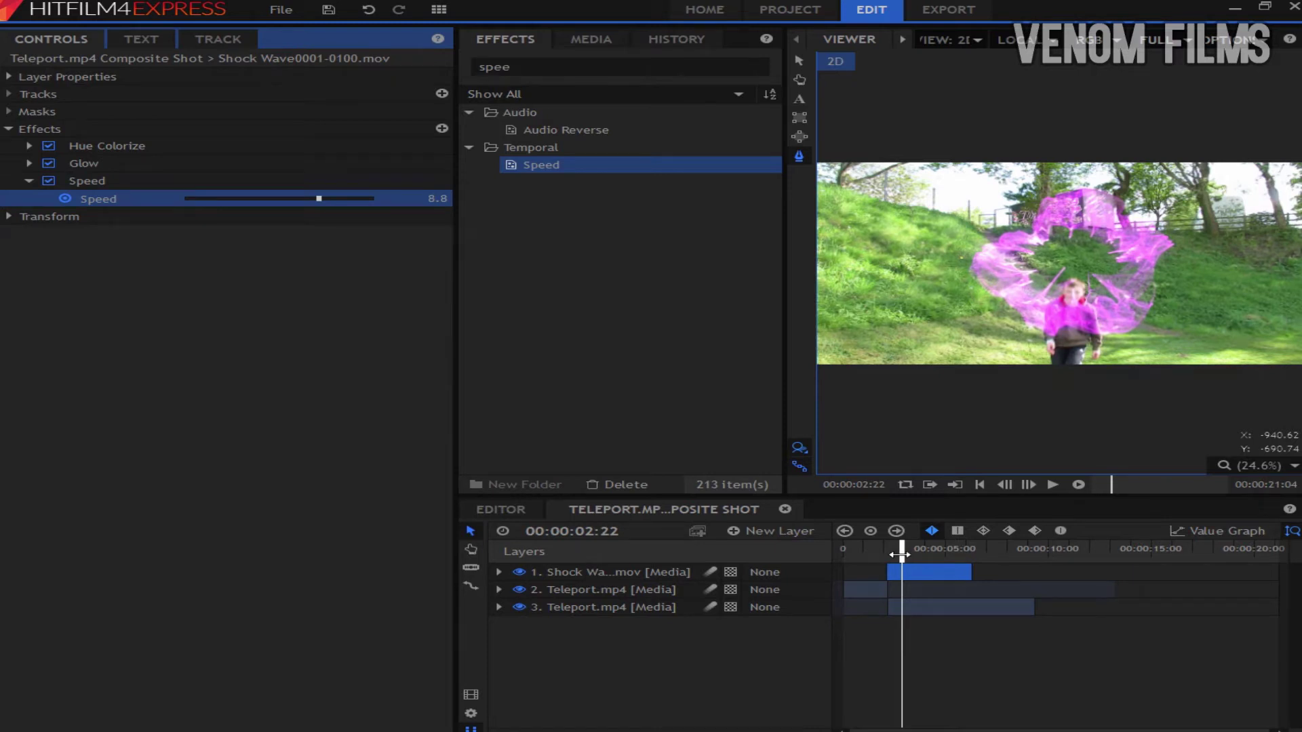
pyautogui.moveTo(900, 554); pyautogui.dragTo(902, 555)
pyautogui.press('Right')
pyautogui.press('Right')
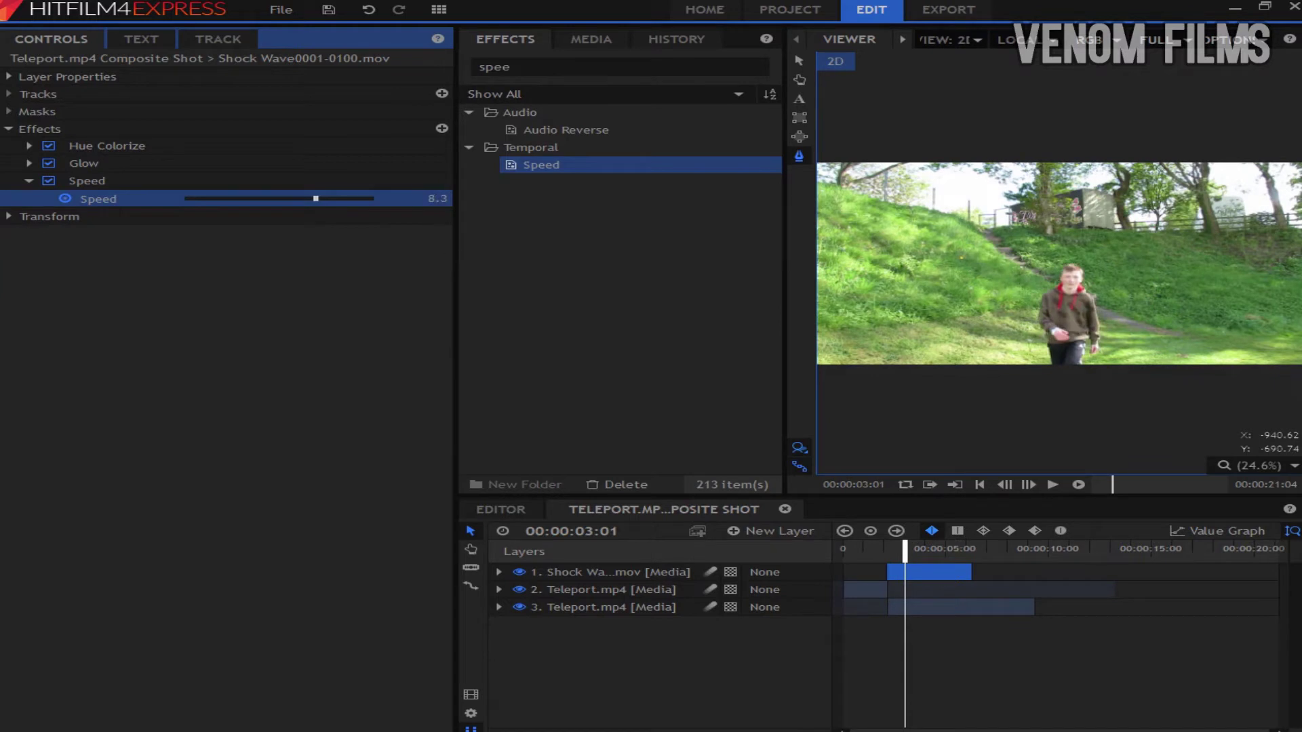
pyautogui.rightClick(434, 199)
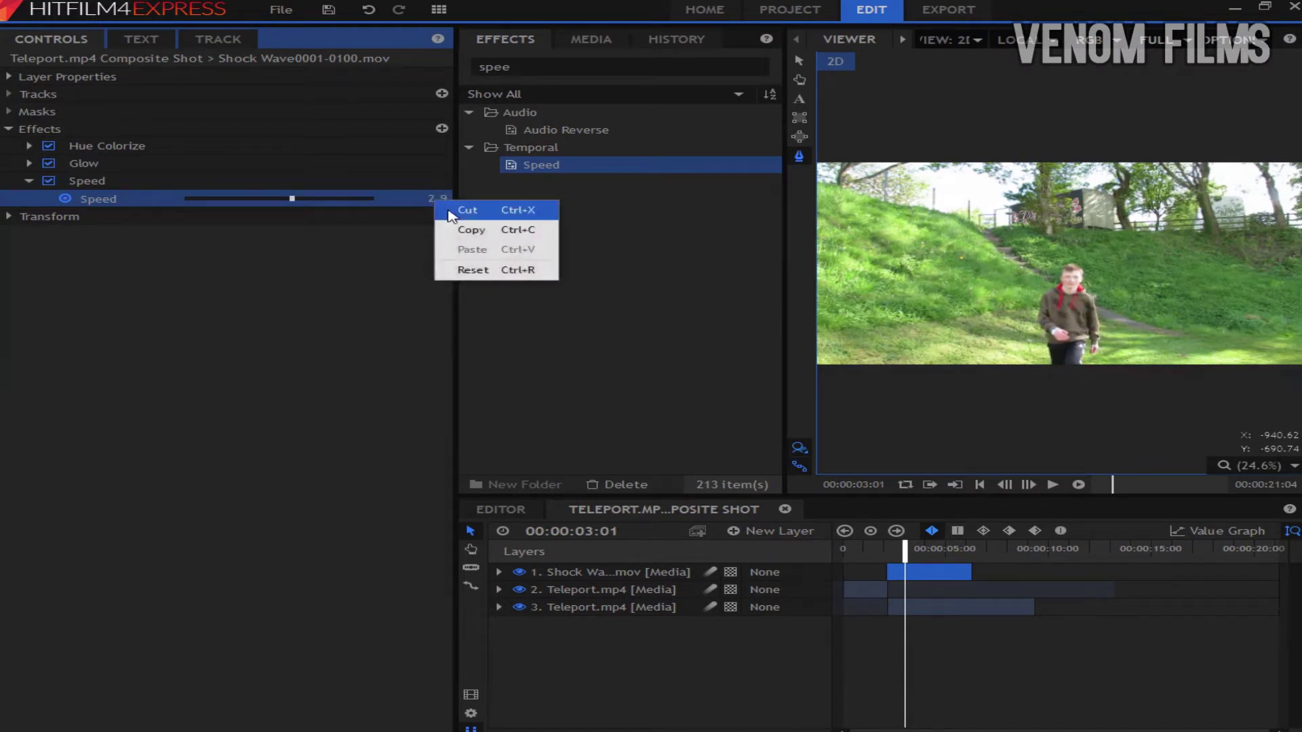
pyautogui.click(486, 272)
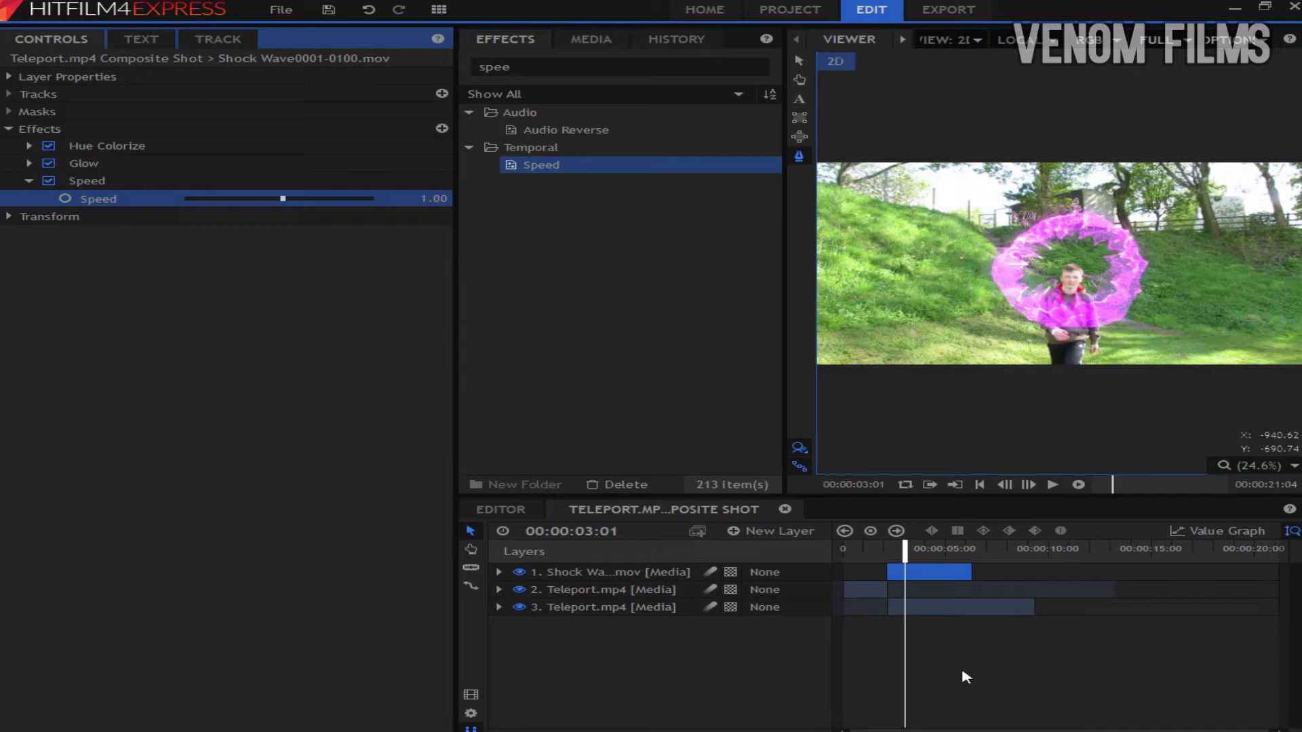
pyautogui.click(1094, 486)
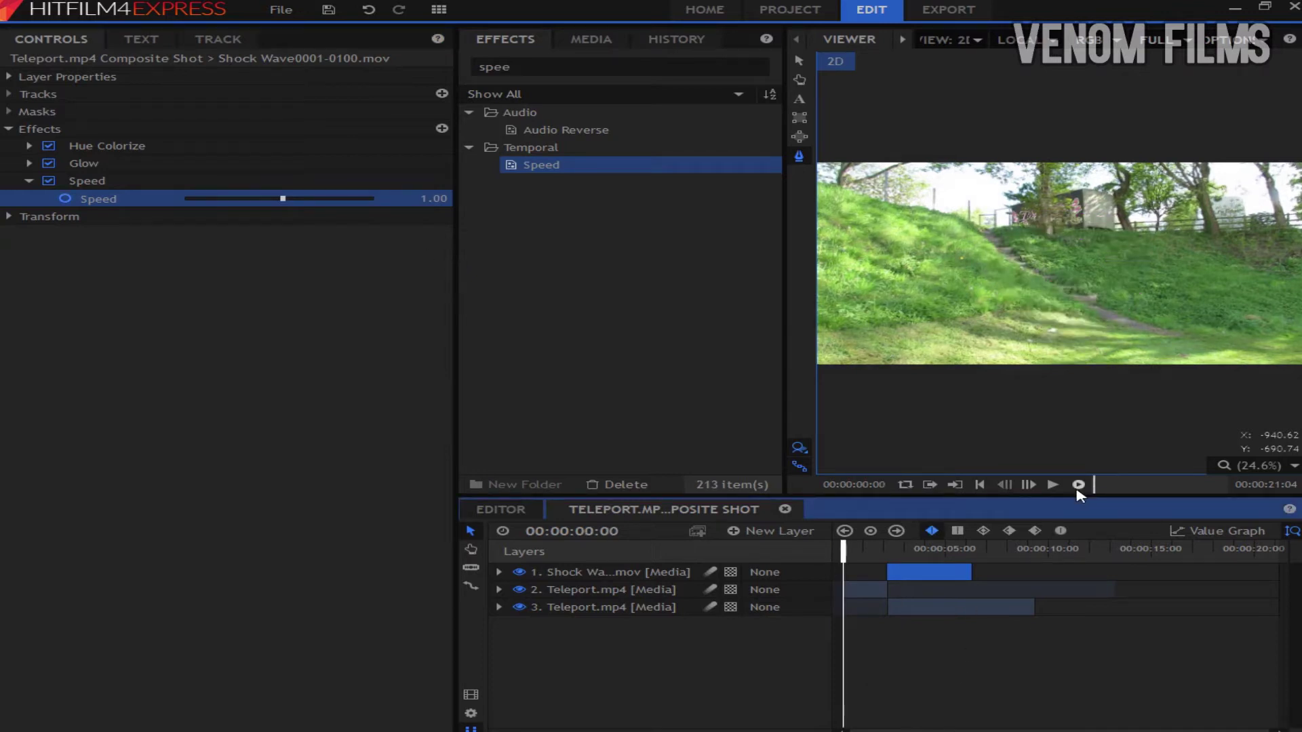
pyautogui.click(1078, 486)
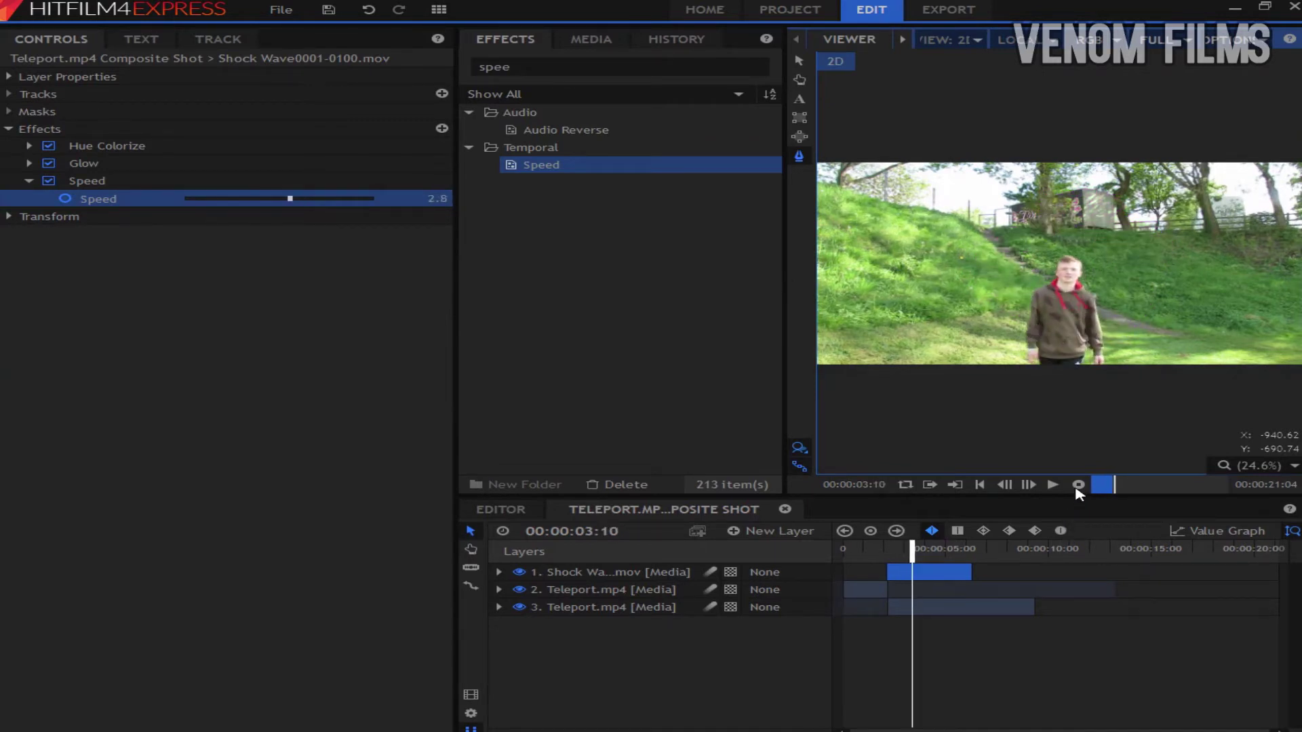
pyautogui.press('Home')
pyautogui.click(1053, 484)
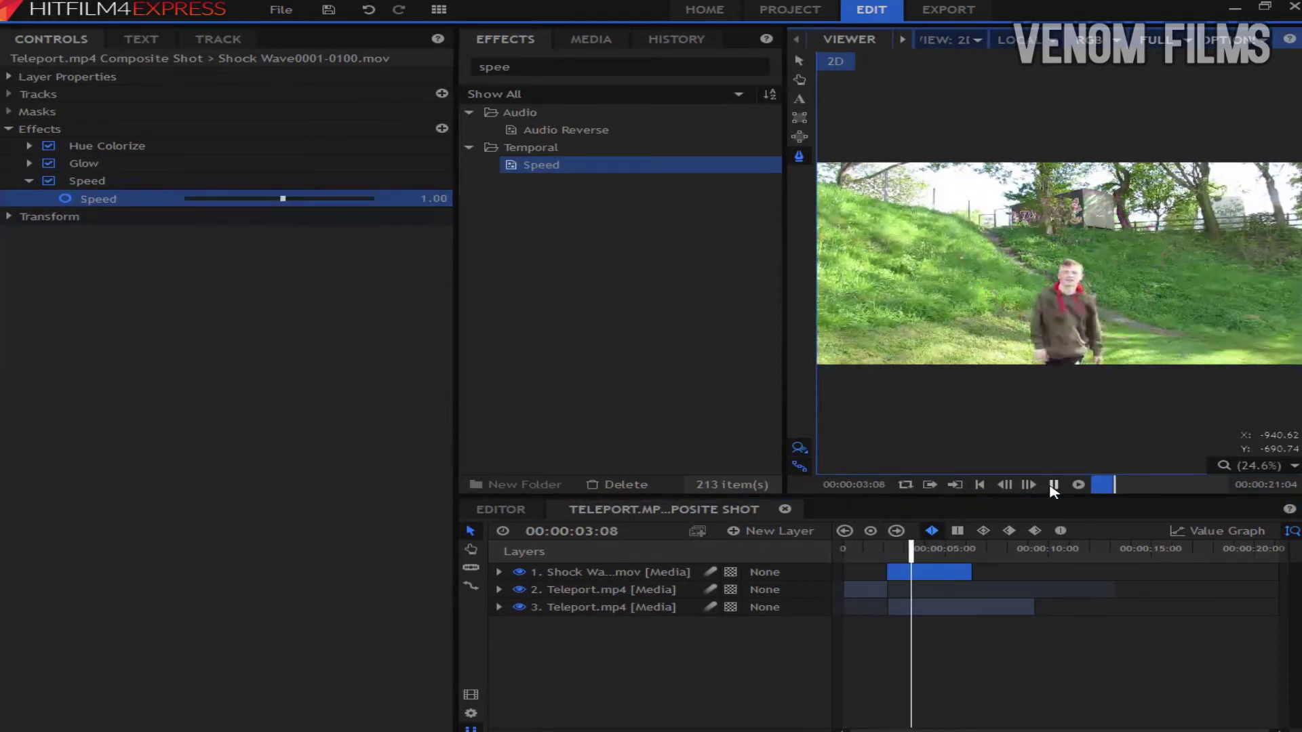
pyautogui.click(1053, 485)
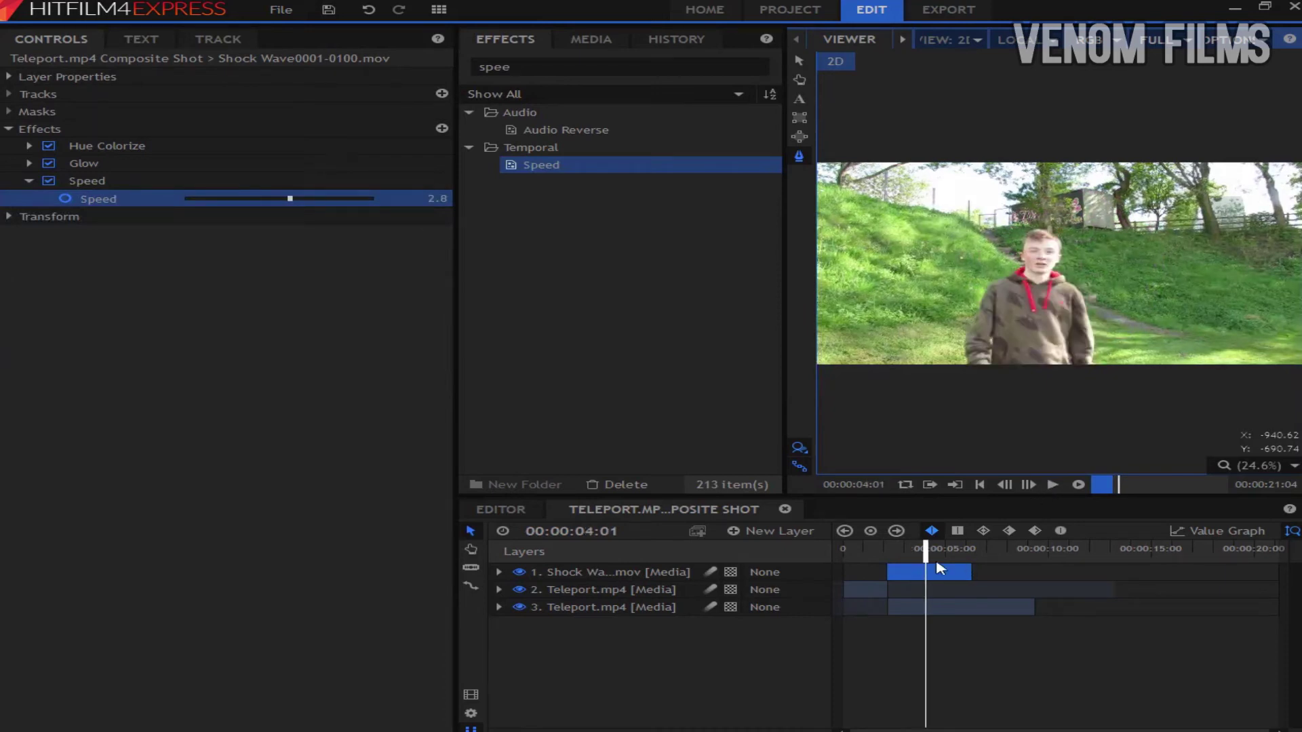
pyautogui.moveTo(919, 554)
pyautogui.mouseDown()
pyautogui.moveTo(899, 554)
pyautogui.moveTo(972, 573)
pyautogui.moveTo(917, 575)
pyautogui.mouseUp()
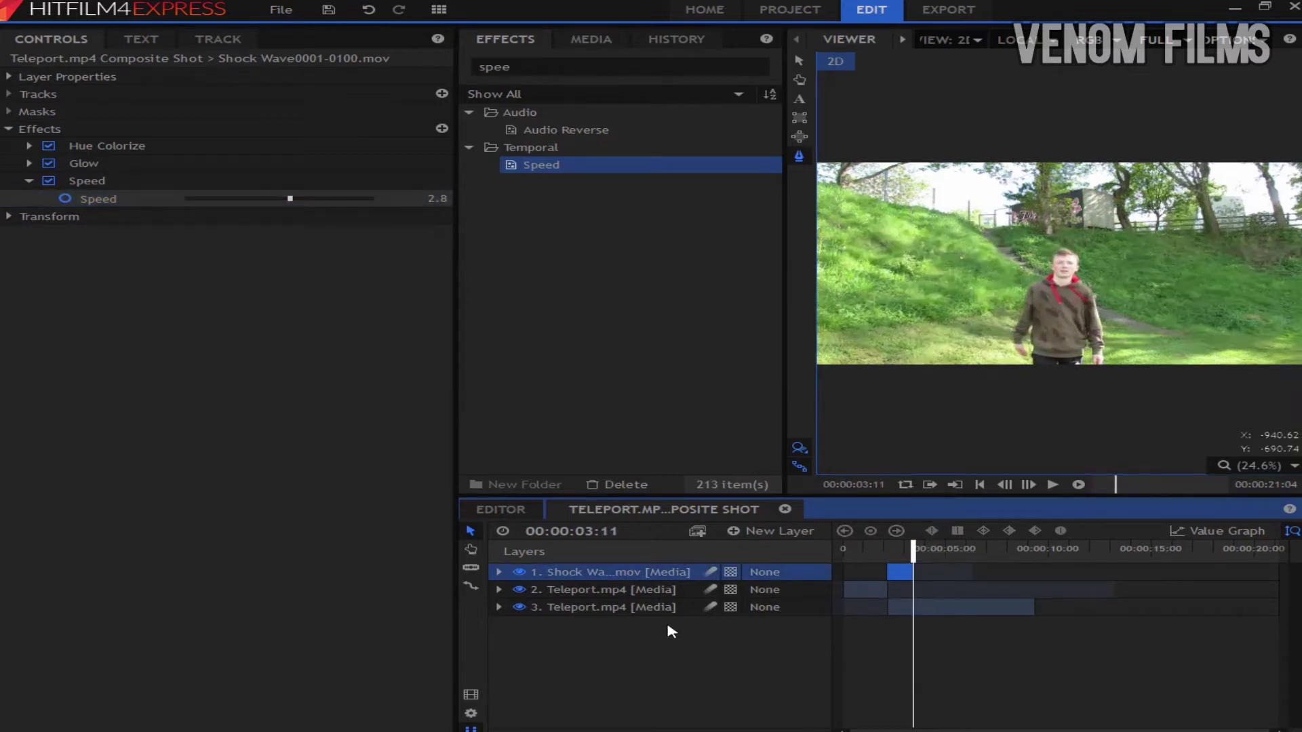
# Step: Duplicate Teleport.mp4 layer 3 as layer 4 and hide the shockwave layer at 00:00:02:12
pyautogui.click(625, 609)
pyautogui.hotkey('ctrl', 'd')
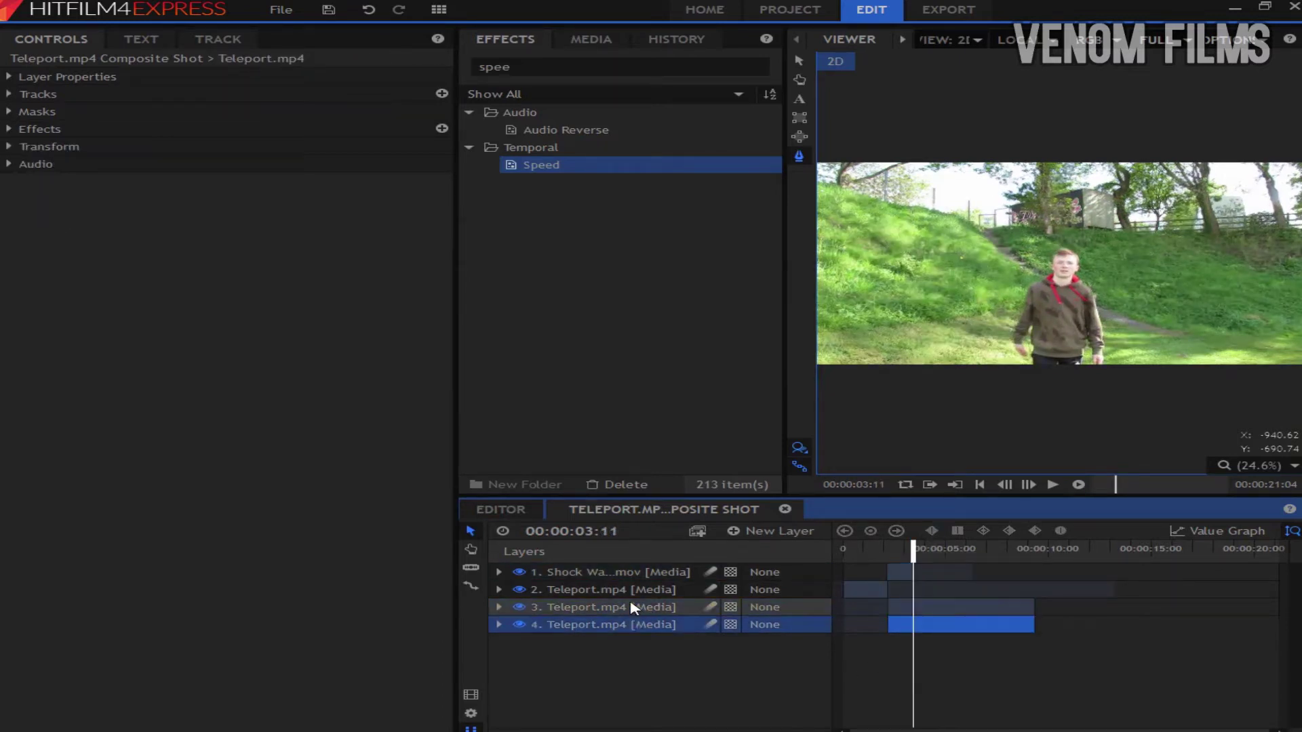
pyautogui.click(632, 607)
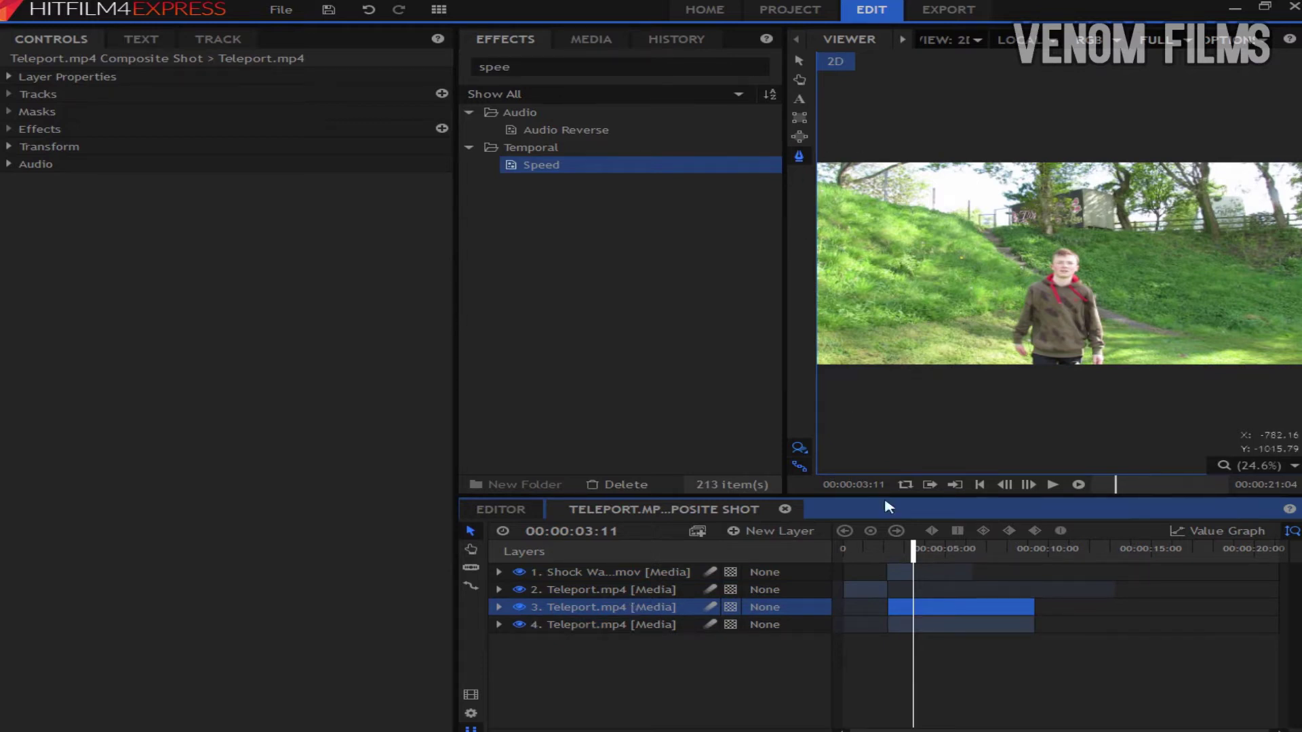
pyautogui.moveTo(911, 555)
pyautogui.mouseDown()
pyautogui.moveTo(886, 560)
pyautogui.moveTo(892, 568)
pyautogui.mouseUp()
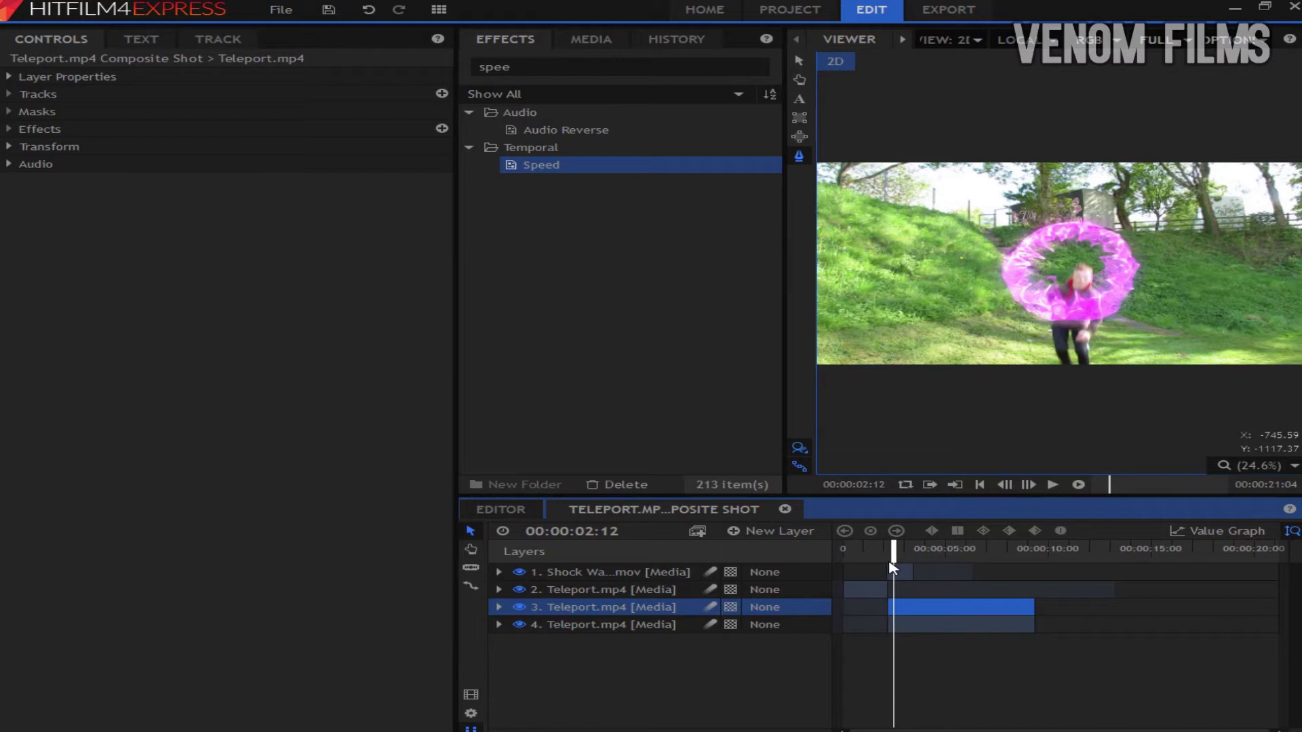
pyautogui.click(519, 573)
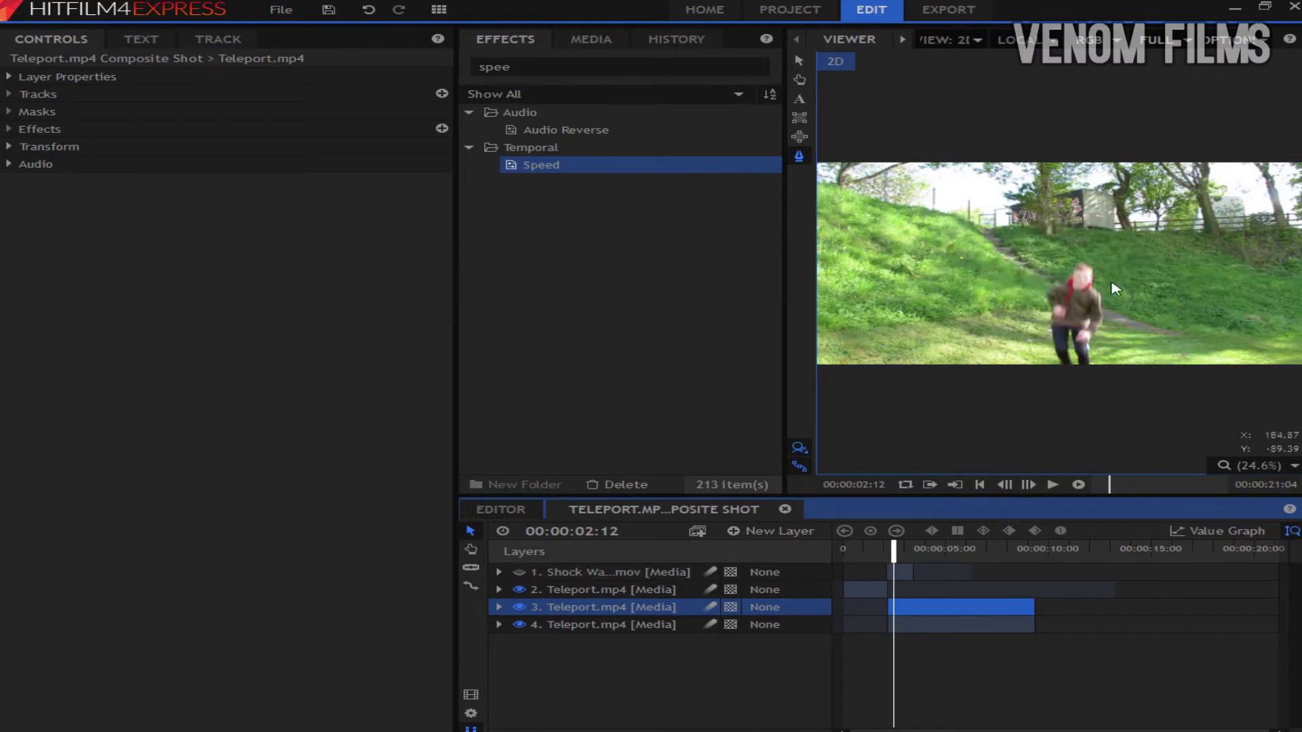
pyautogui.scroll(5, 1107, 370)
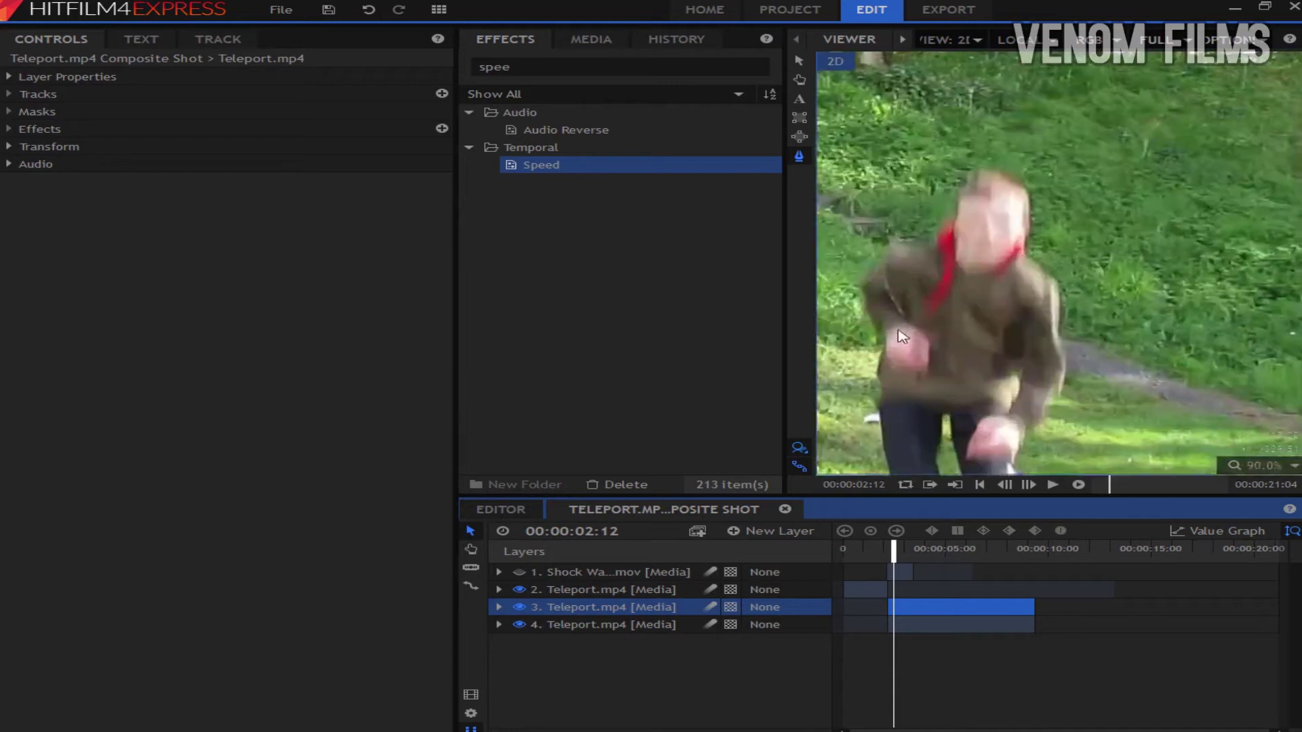
pyautogui.scroll(-1, 902, 420)
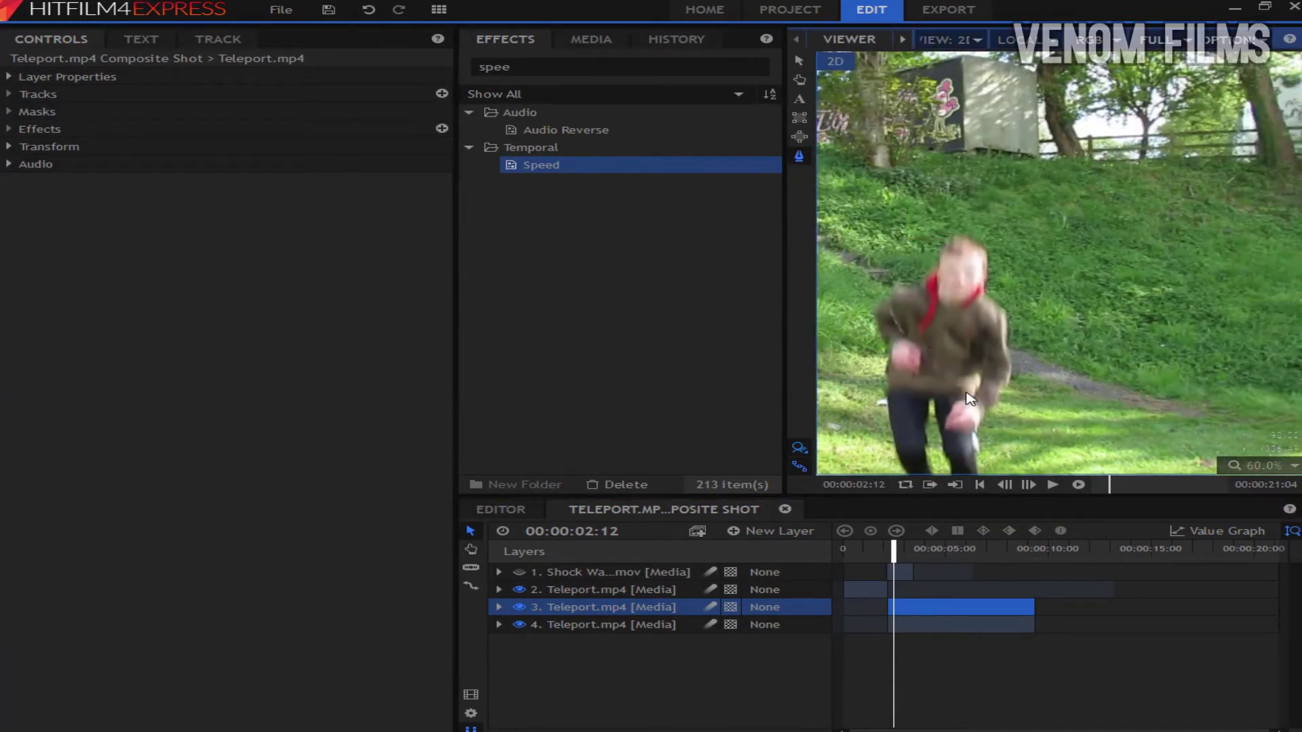
# Step: Start a mask on the boy, tracing up his left side, around the head and down his right
pyautogui.moveTo(969, 399); pyautogui.dragTo(1035, 401)
pyautogui.click(1017, 416)
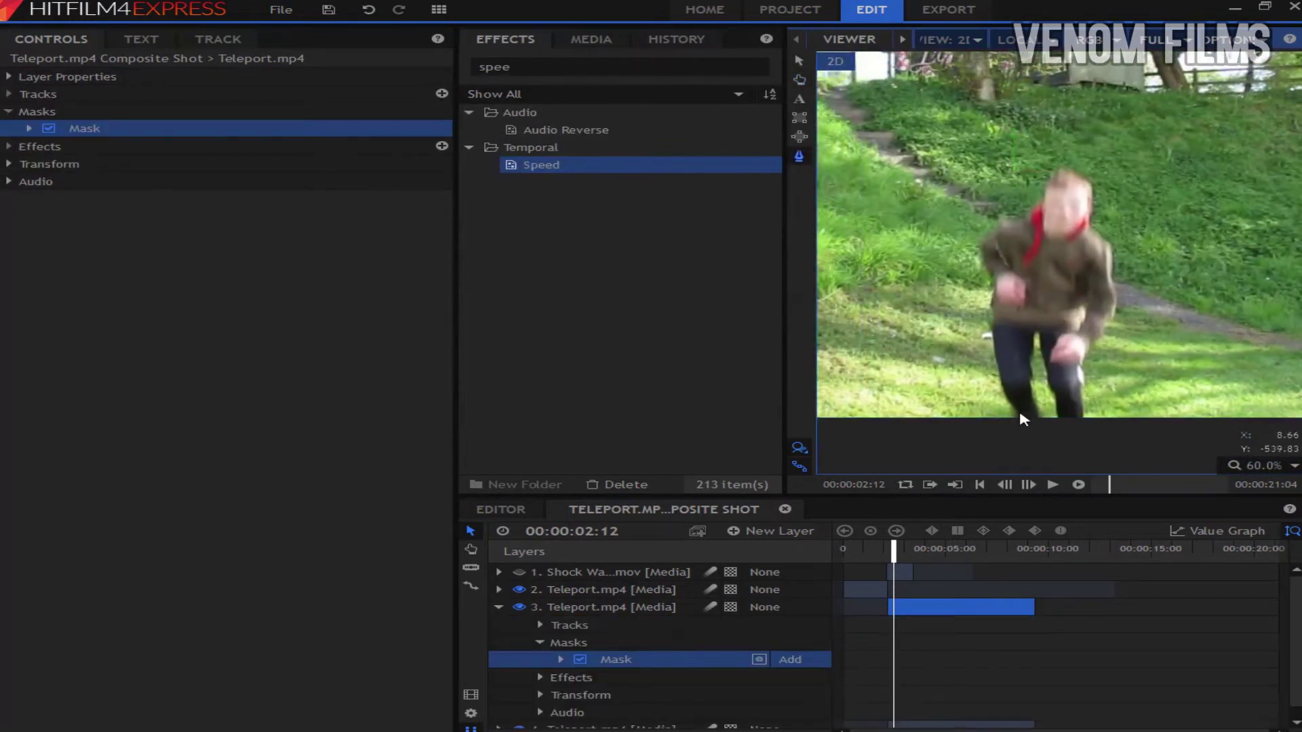
pyautogui.click(996, 365)
pyautogui.click(996, 321)
pyautogui.click(993, 295)
pyautogui.click(986, 270)
pyautogui.click(981, 245)
pyautogui.click(988, 230)
pyautogui.click(1003, 221)
pyautogui.click(1026, 216)
pyautogui.click(1043, 195)
pyautogui.click(1051, 167)
pyautogui.click(1076, 172)
pyautogui.click(1093, 190)
pyautogui.click(1092, 214)
pyautogui.click(1099, 233)
pyautogui.click(1108, 246)
pyautogui.click(1112, 279)
# Step: Continue the mask down his right side, up between the legs and along the left leg to close it
pyautogui.click(1110, 312)
pyautogui.click(1093, 340)
pyautogui.click(1078, 366)
pyautogui.click(1088, 394)
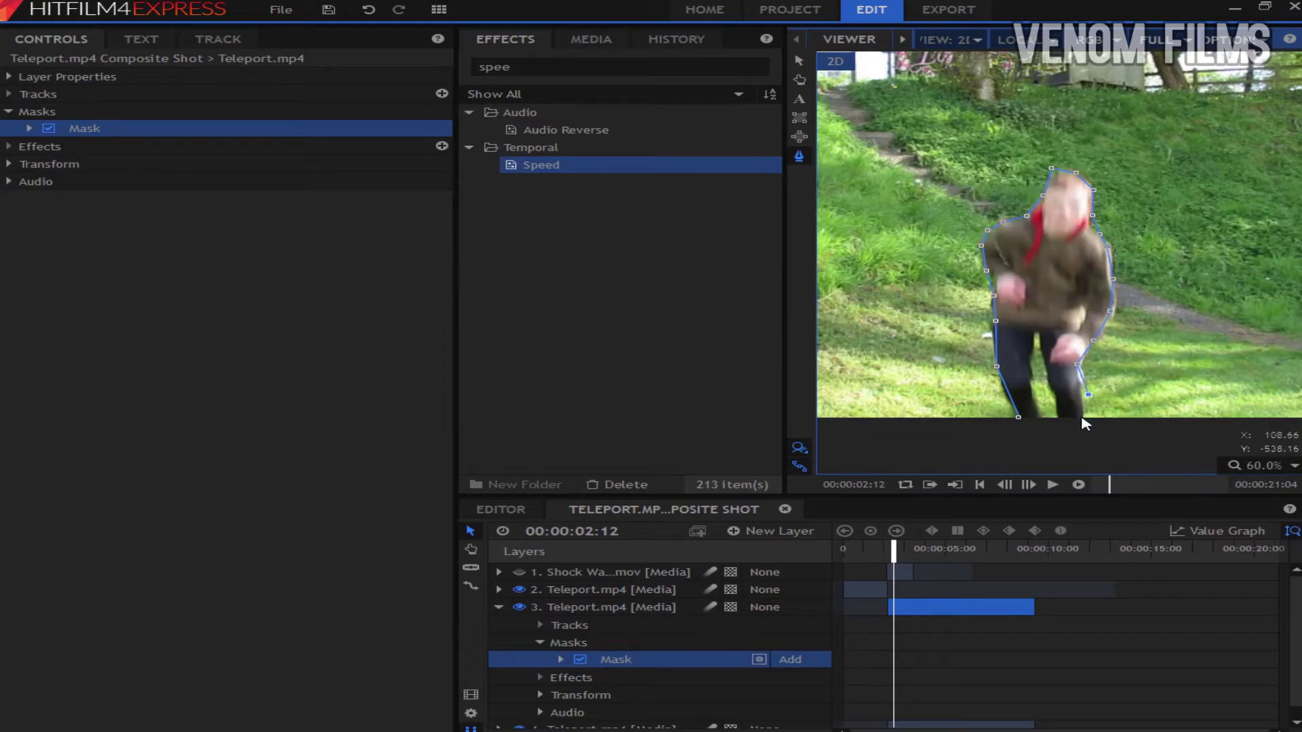
pyautogui.click(1081, 417)
pyautogui.click(1062, 419)
pyautogui.click(1049, 393)
pyautogui.click(1049, 373)
pyautogui.click(1042, 349)
pyautogui.click(1033, 341)
pyautogui.click(1031, 360)
pyautogui.click(1031, 379)
pyautogui.click(1032, 392)
pyautogui.click(1037, 416)
pyautogui.click(1029, 421)
# Step: Keyframe the mask path and reshape its points to the boy's pose on the following frames
pyautogui.click(29, 129)
pyautogui.click(50, 199)
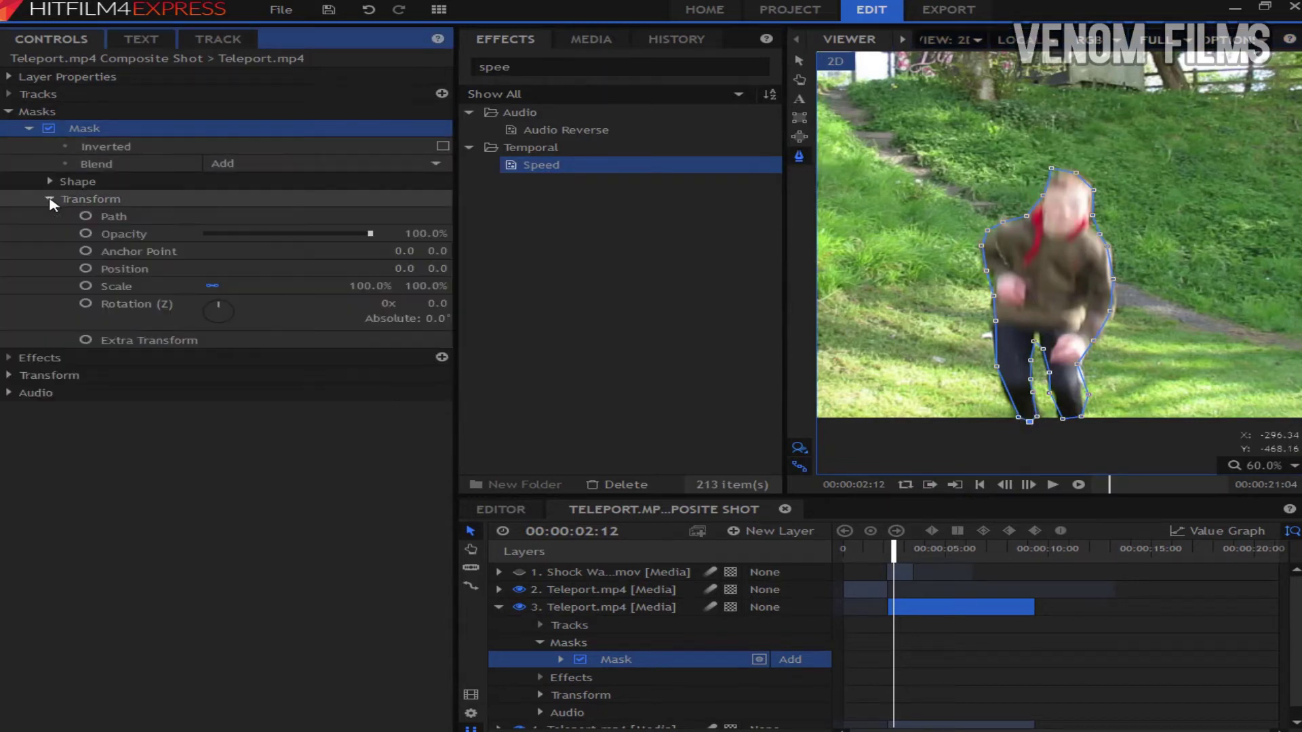
pyautogui.click(84, 217)
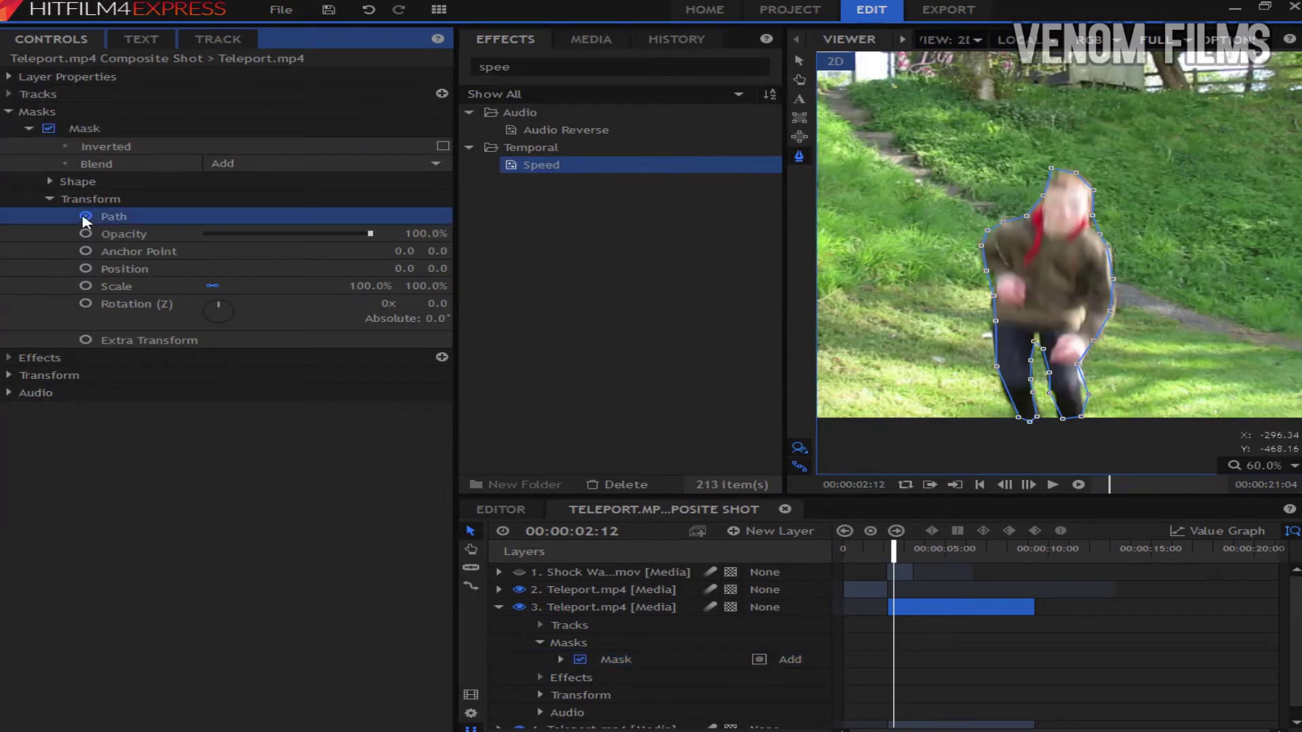
pyautogui.press('pagedown')
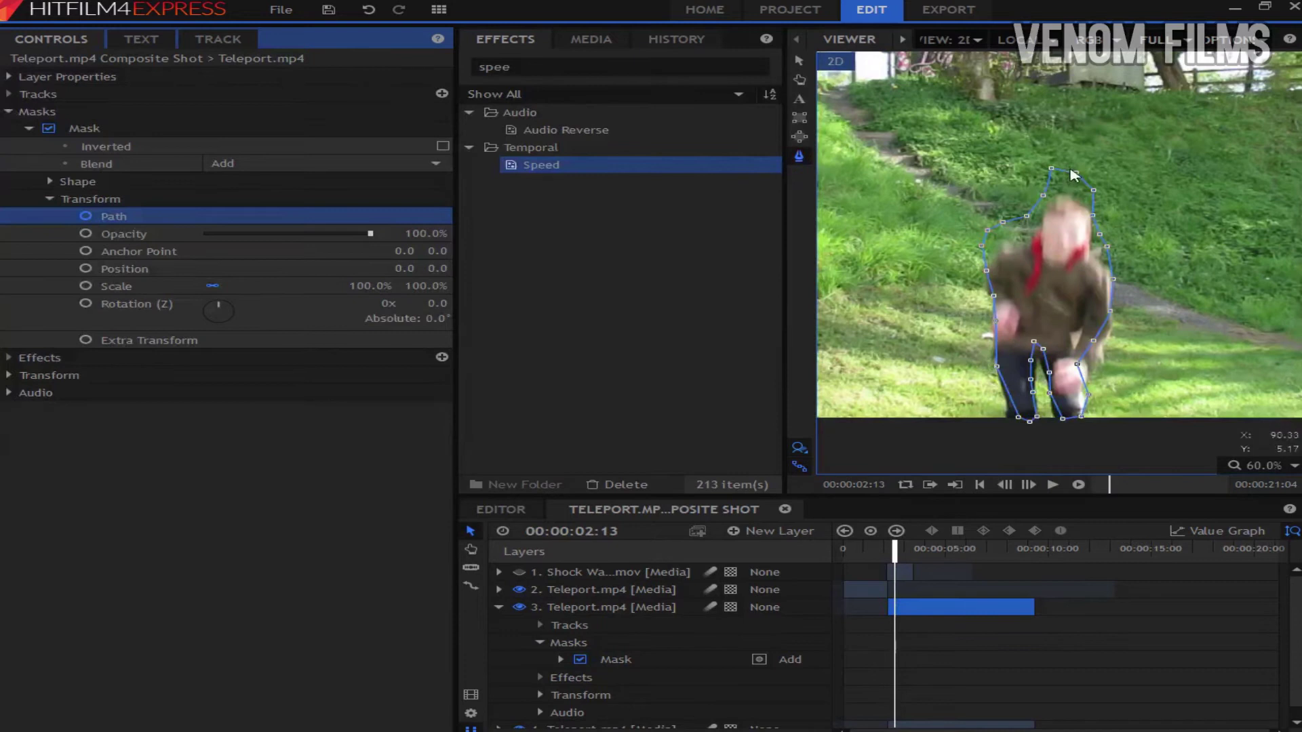
pyautogui.moveTo(1052, 169); pyautogui.dragTo(1085, 196)
pyautogui.click(1093, 192)
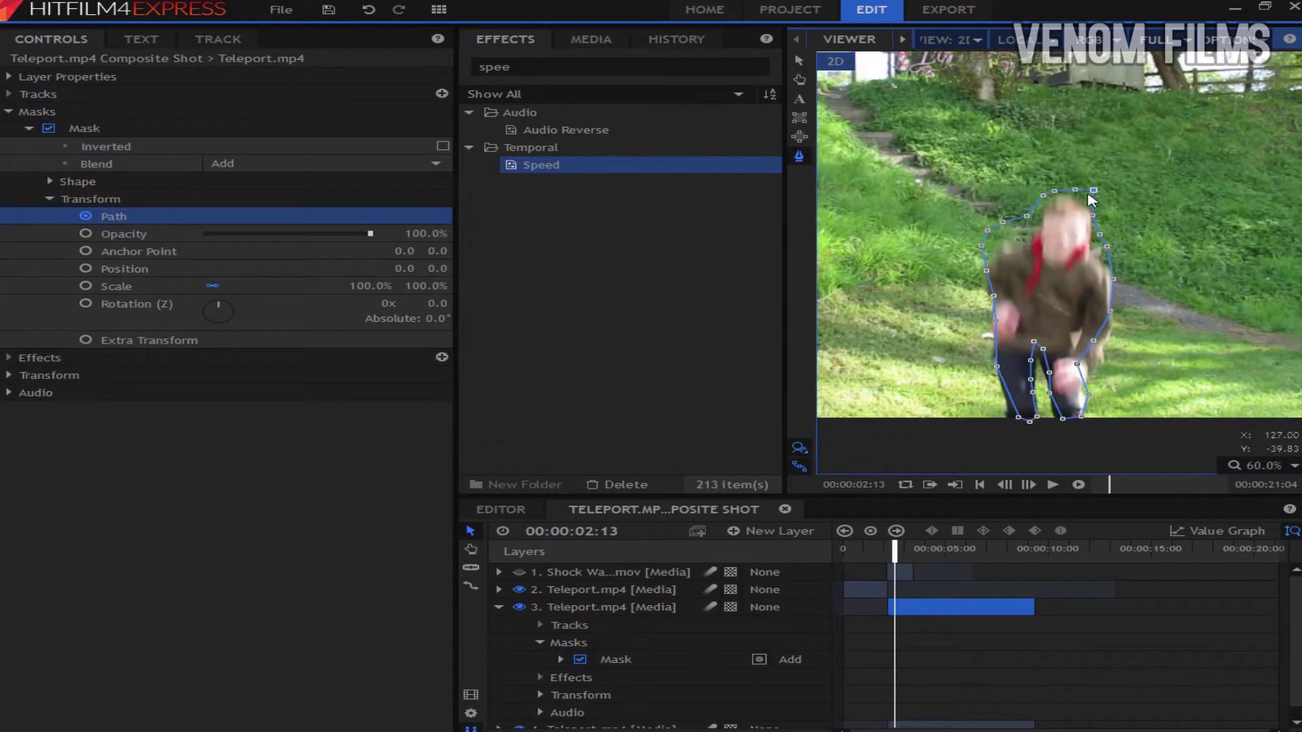
pyautogui.click(1028, 218)
pyautogui.moveTo(1039, 229); pyautogui.dragTo(1017, 231)
pyautogui.moveTo(987, 230); pyautogui.dragTo(996, 237)
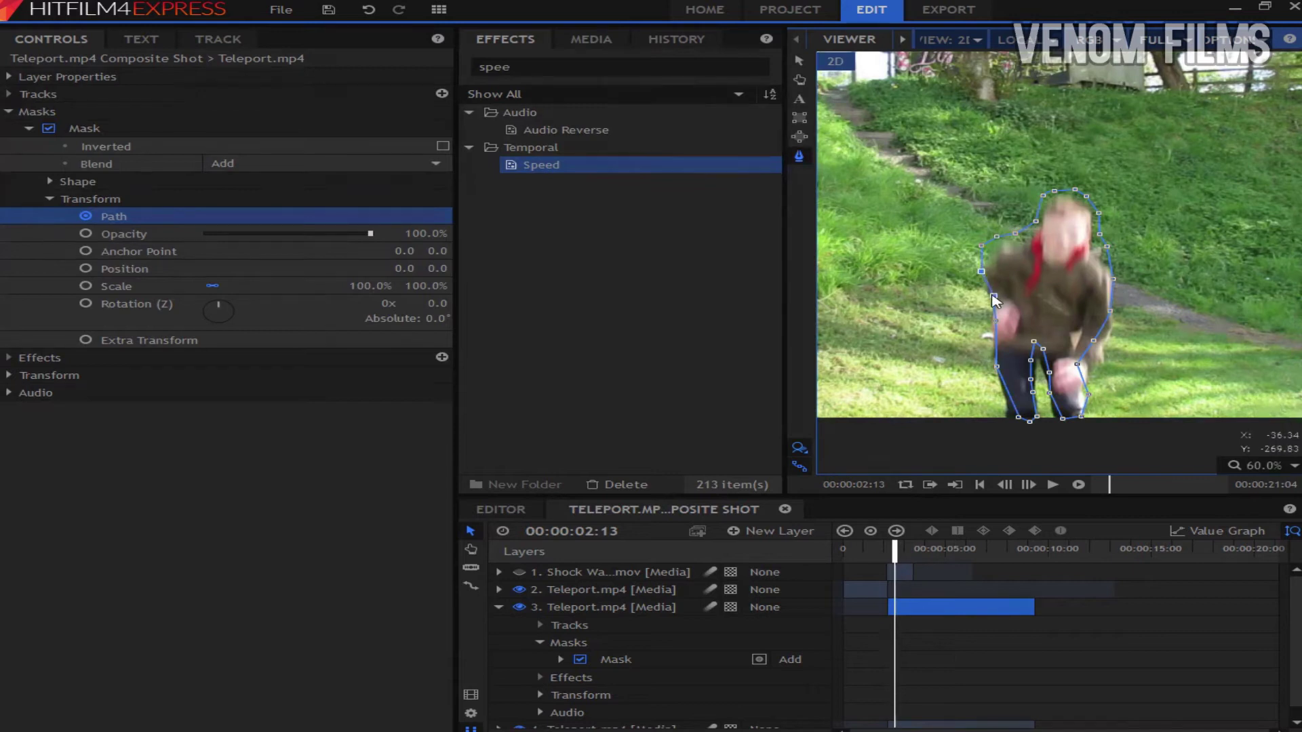
pyautogui.moveTo(993, 296); pyautogui.dragTo(981, 303)
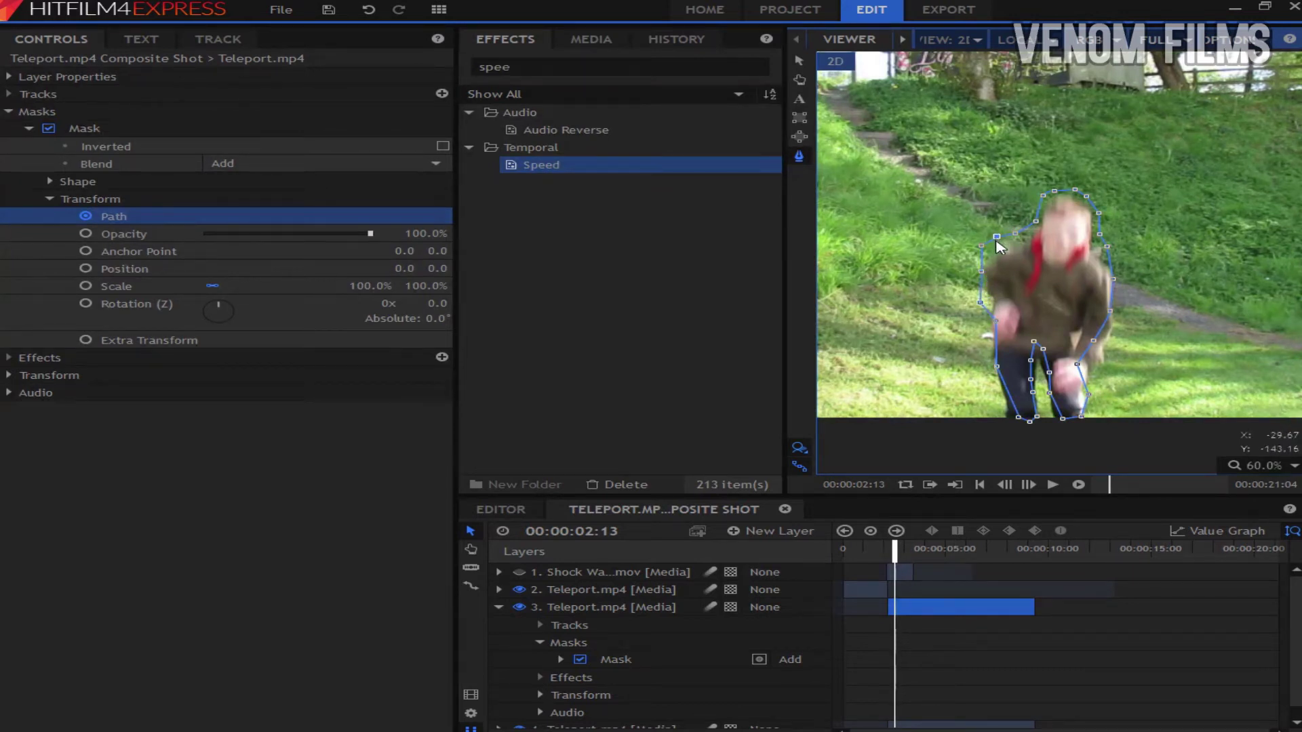
pyautogui.moveTo(997, 237); pyautogui.dragTo(989, 248)
pyautogui.moveTo(995, 321); pyautogui.dragTo(989, 370)
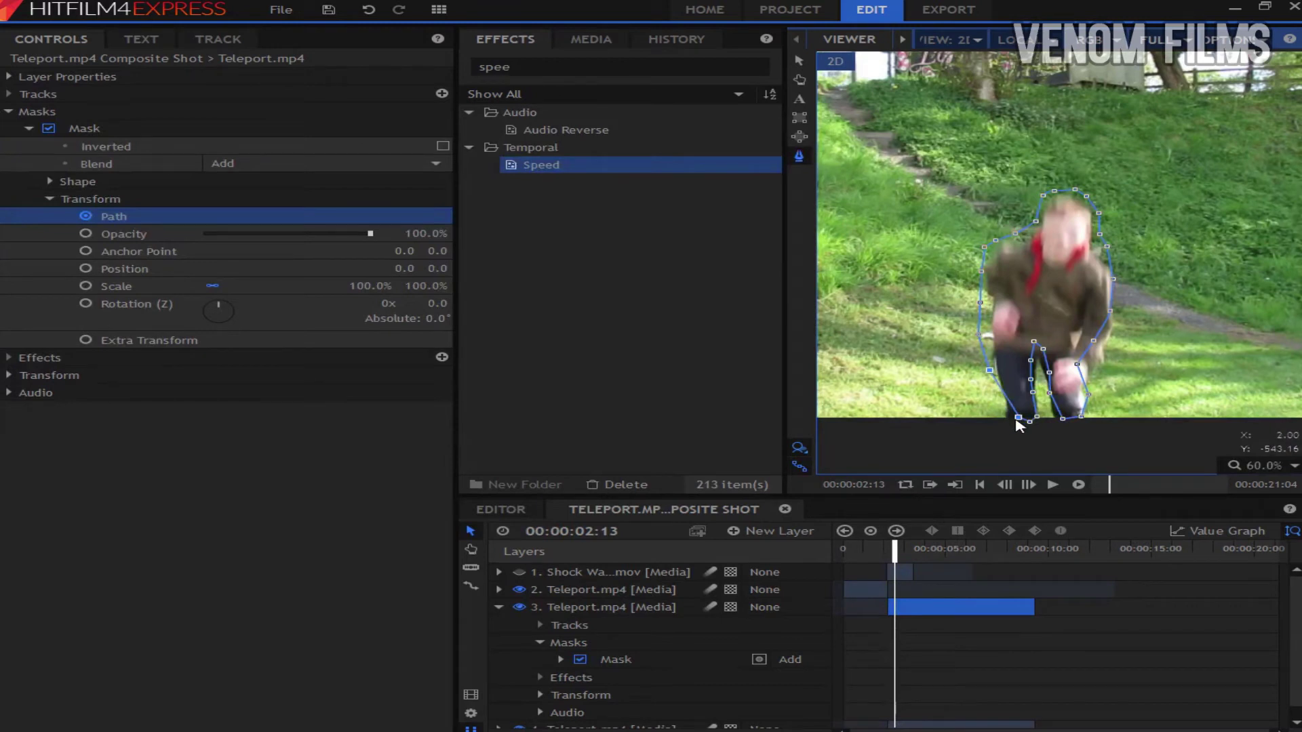
pyautogui.moveTo(1018, 419); pyautogui.dragTo(1000, 423)
pyautogui.moveTo(1034, 342); pyautogui.dragTo(1123, 346)
pyautogui.click(370, 11)
pyautogui.press('pagedown')
pyautogui.moveTo(1045, 378); pyautogui.dragTo(1043, 444)
# Step: Keyframe the mask position, shifting it each frame to follow the boy, then return to the start
pyautogui.click(292, 268)
pyautogui.press('pagedown')
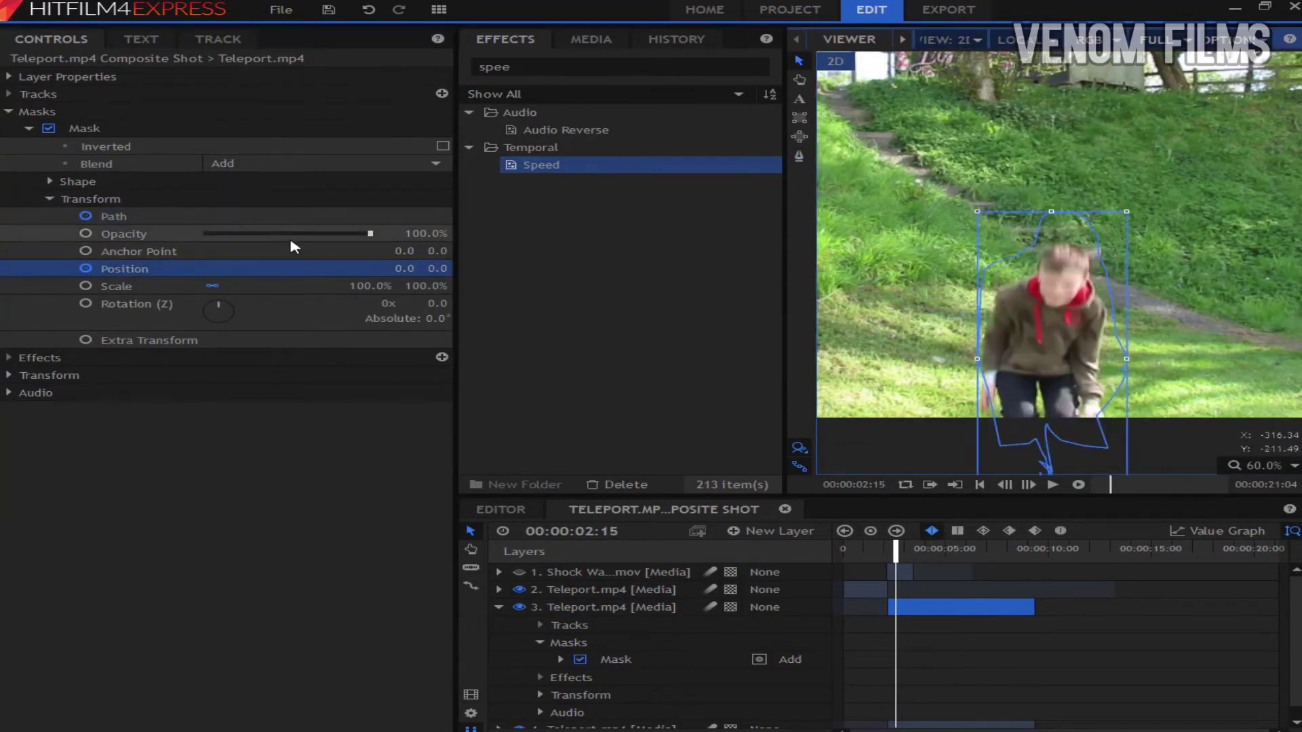
pyautogui.moveTo(1126, 359); pyautogui.dragTo(1136, 391)
pyautogui.press('pagedown')
pyautogui.moveTo(977, 390); pyautogui.dragTo(969, 397)
pyautogui.press('pagedown')
pyautogui.press('pagedown')
pyautogui.press('pagedown')
pyautogui.press('pagedown')
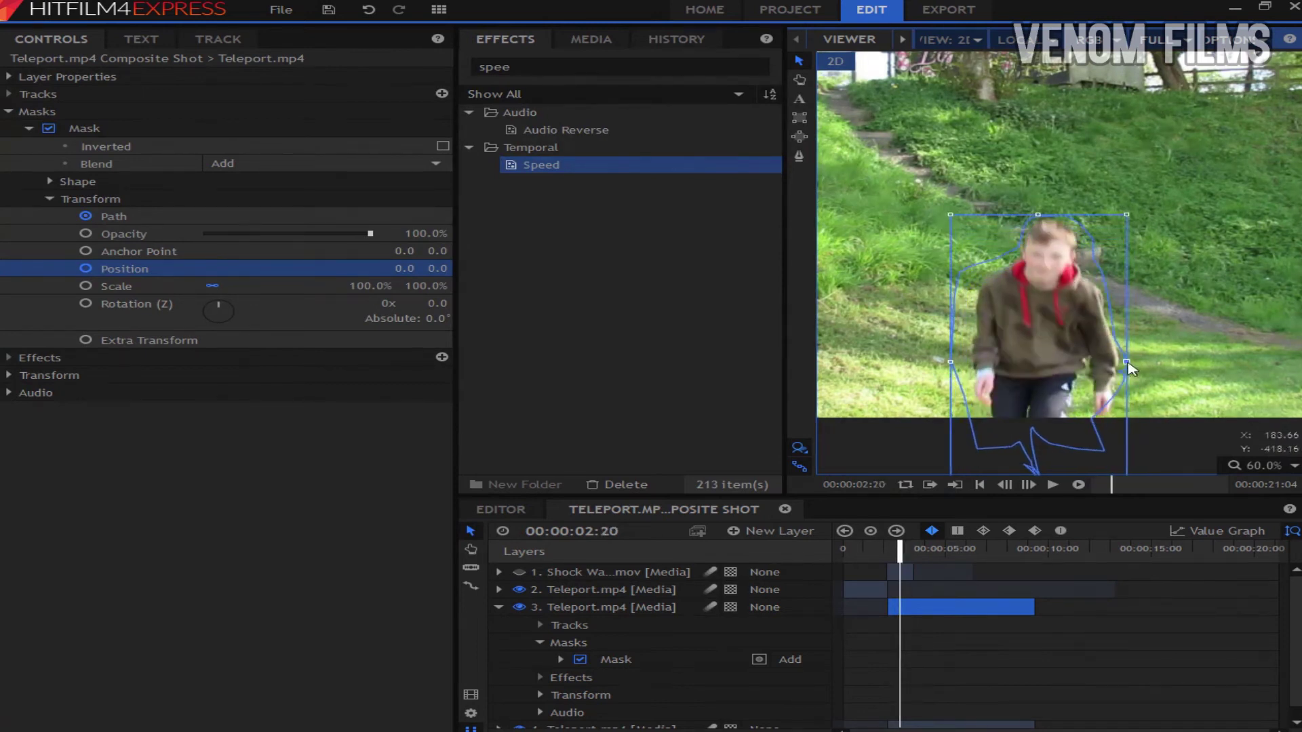
pyautogui.moveTo(1126, 362); pyautogui.dragTo(1133, 362)
pyautogui.press('pagedown')
pyautogui.press('pagedown')
pyautogui.press('pagedown')
pyautogui.press('pagedown')
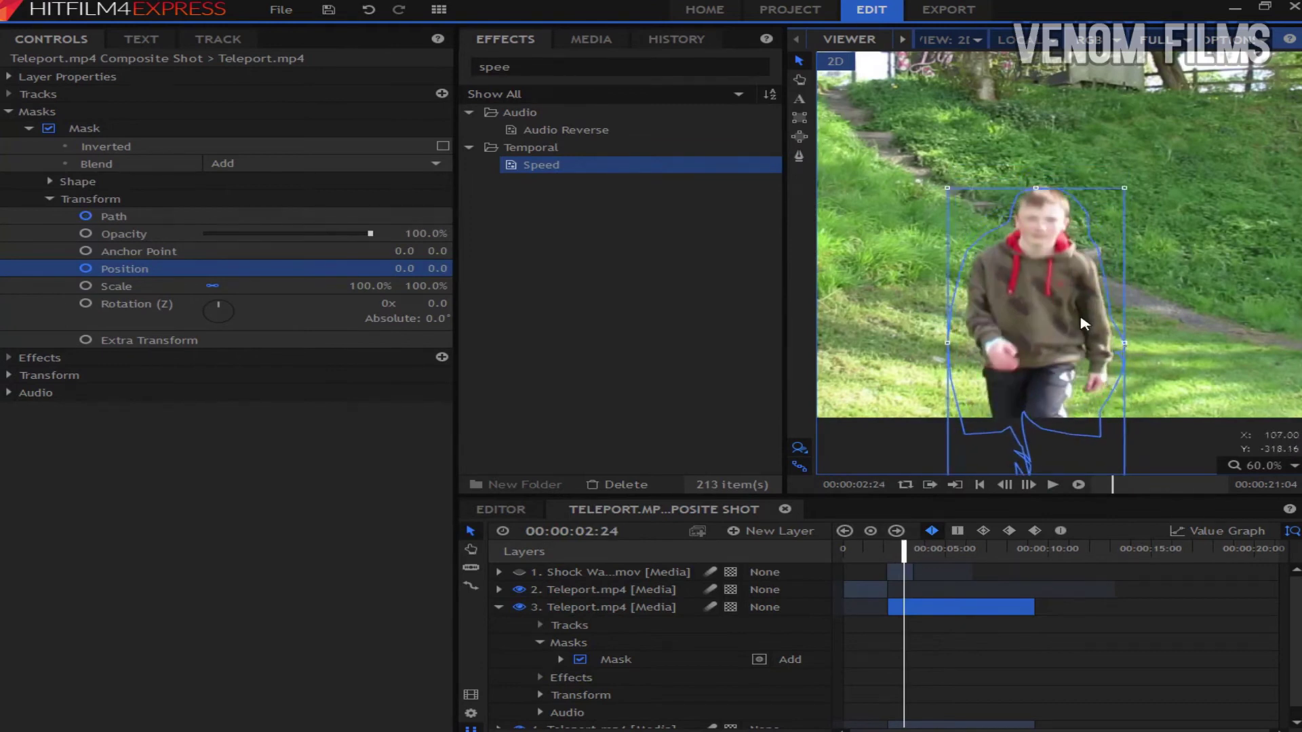
pyautogui.scroll(-2, 1084, 324)
pyautogui.press('pagedown')
pyautogui.press('pagedown')
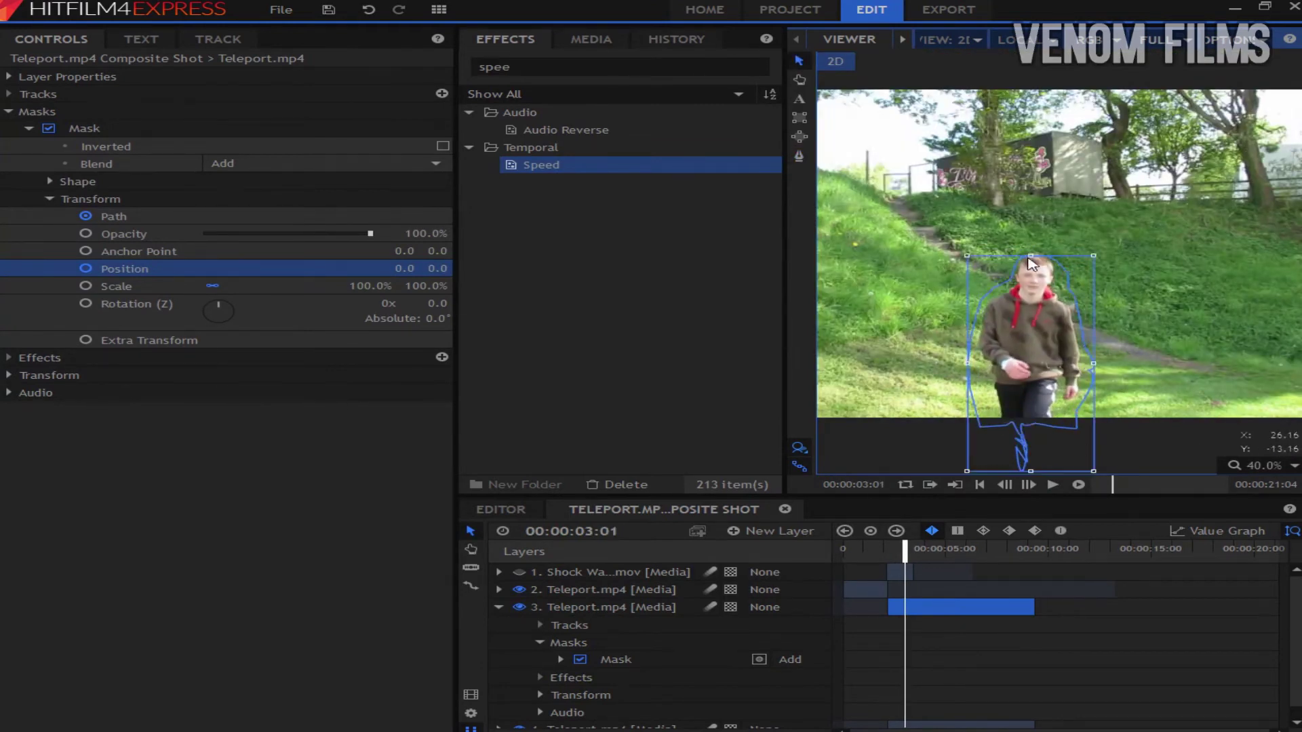
pyautogui.press('pagedown')
pyautogui.press('pagedown')
pyautogui.press('pagedown')
pyautogui.press('pagedown')
pyautogui.press('pagedown')
pyautogui.press('pagedown')
pyautogui.press('pagedown')
pyautogui.press('pagedown')
pyautogui.press('Home')
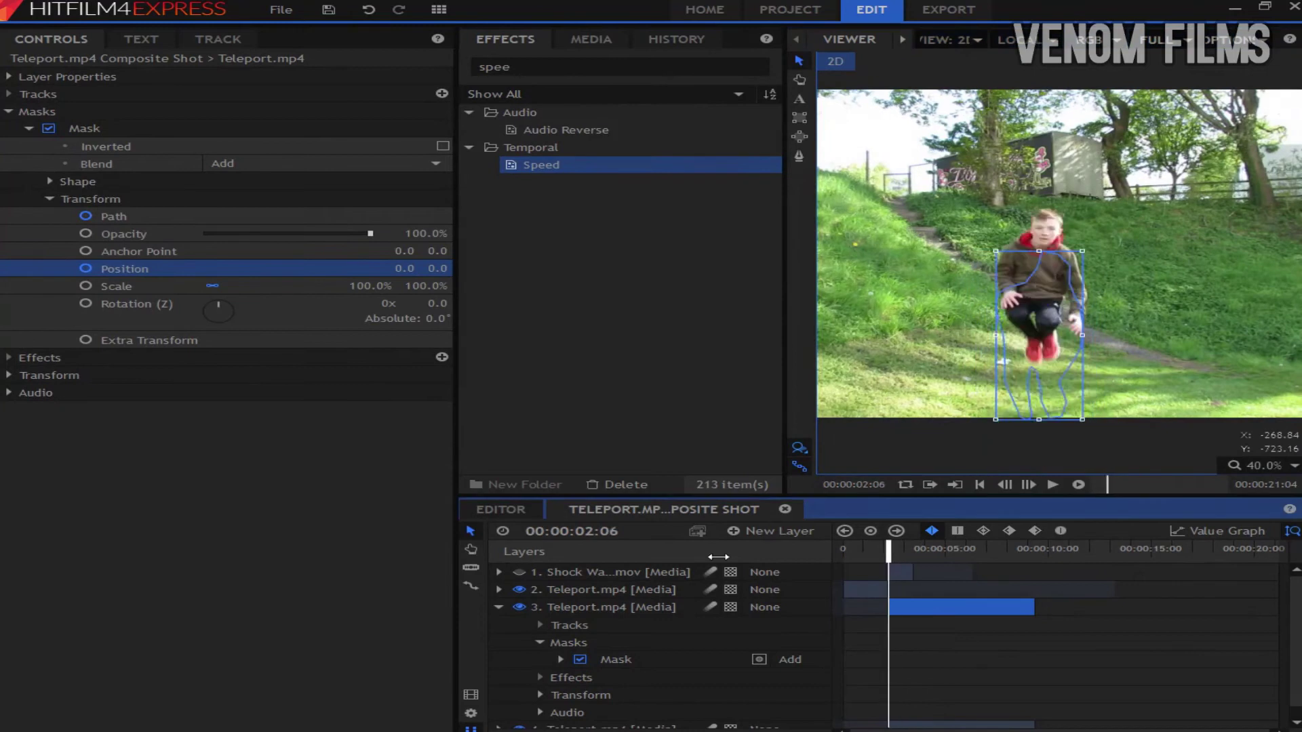
# Step: Unhide the shockwave, move the masked Teleport.mp4 layer to the top, and scrub to 00:00:02:04
pyautogui.click(499, 607)
pyautogui.click(518, 572)
pyautogui.click(597, 607)
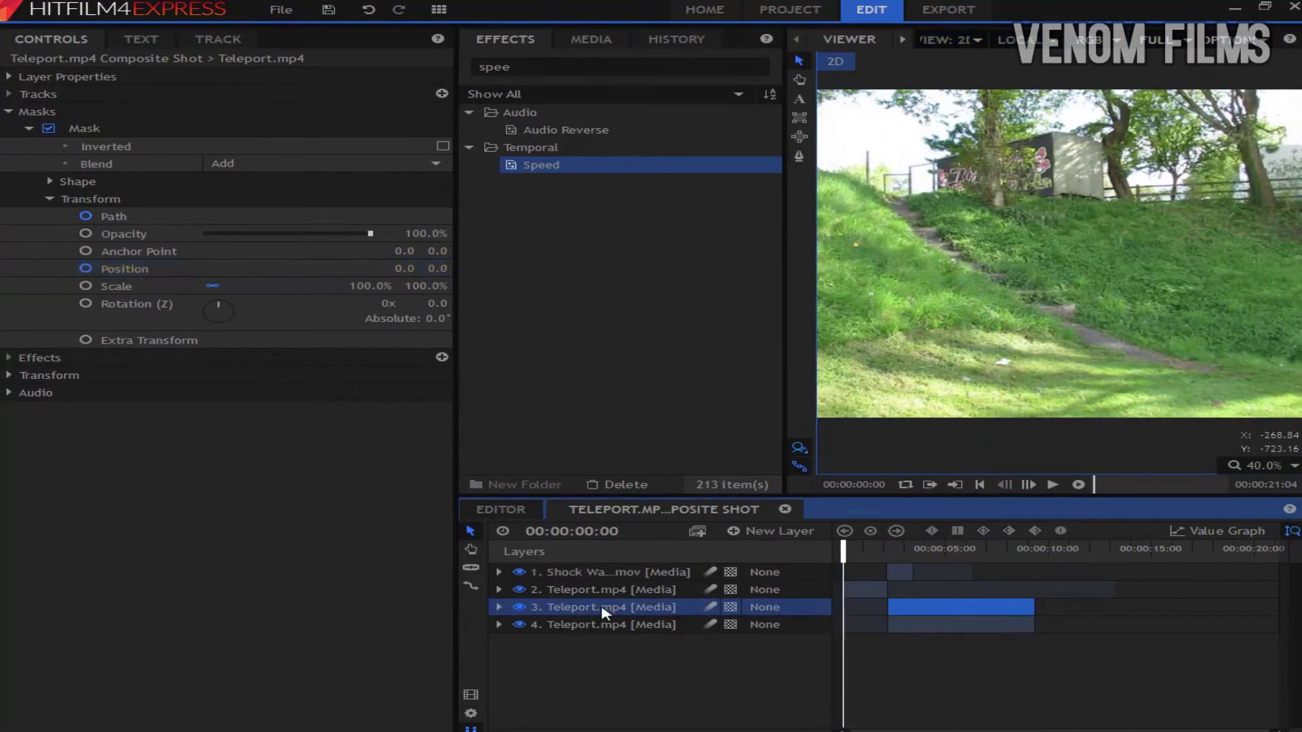
pyautogui.moveTo(605, 612); pyautogui.dragTo(624, 572)
pyautogui.moveTo(862, 549); pyautogui.dragTo(895, 548)
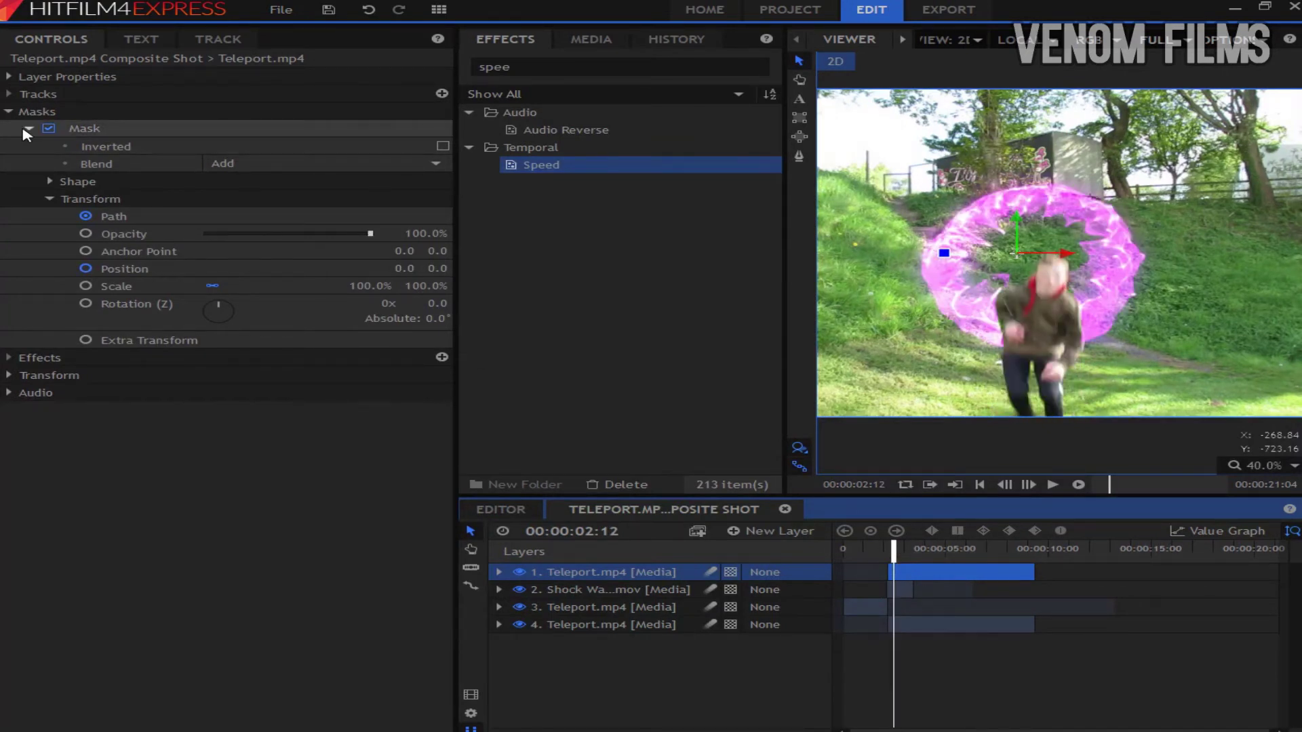
# Step: Open the boy's mask shape settings and set Feather to Out, trying softer strengths
pyautogui.click(50, 182)
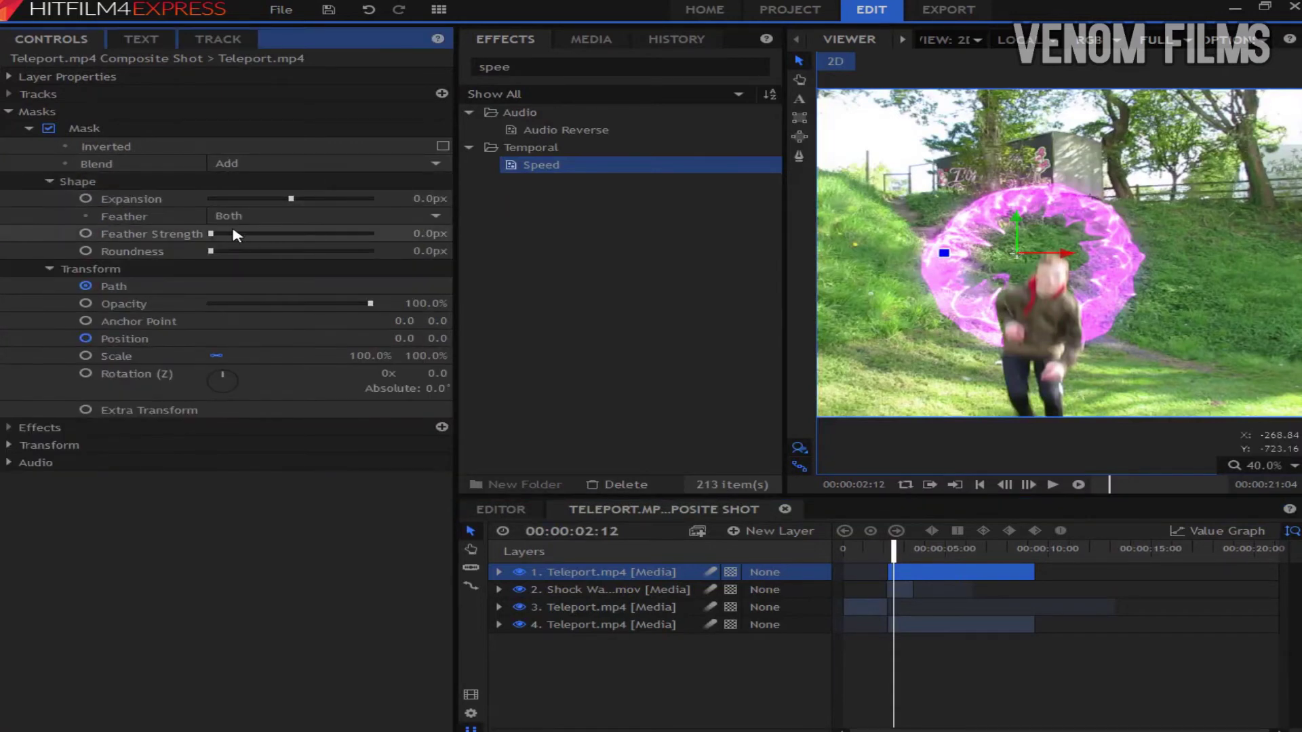
pyautogui.moveTo(210, 232)
pyautogui.mouseDown()
pyautogui.moveTo(227, 234)
pyautogui.moveTo(209, 240)
pyautogui.moveTo(228, 255)
pyautogui.moveTo(218, 239)
pyautogui.mouseUp()
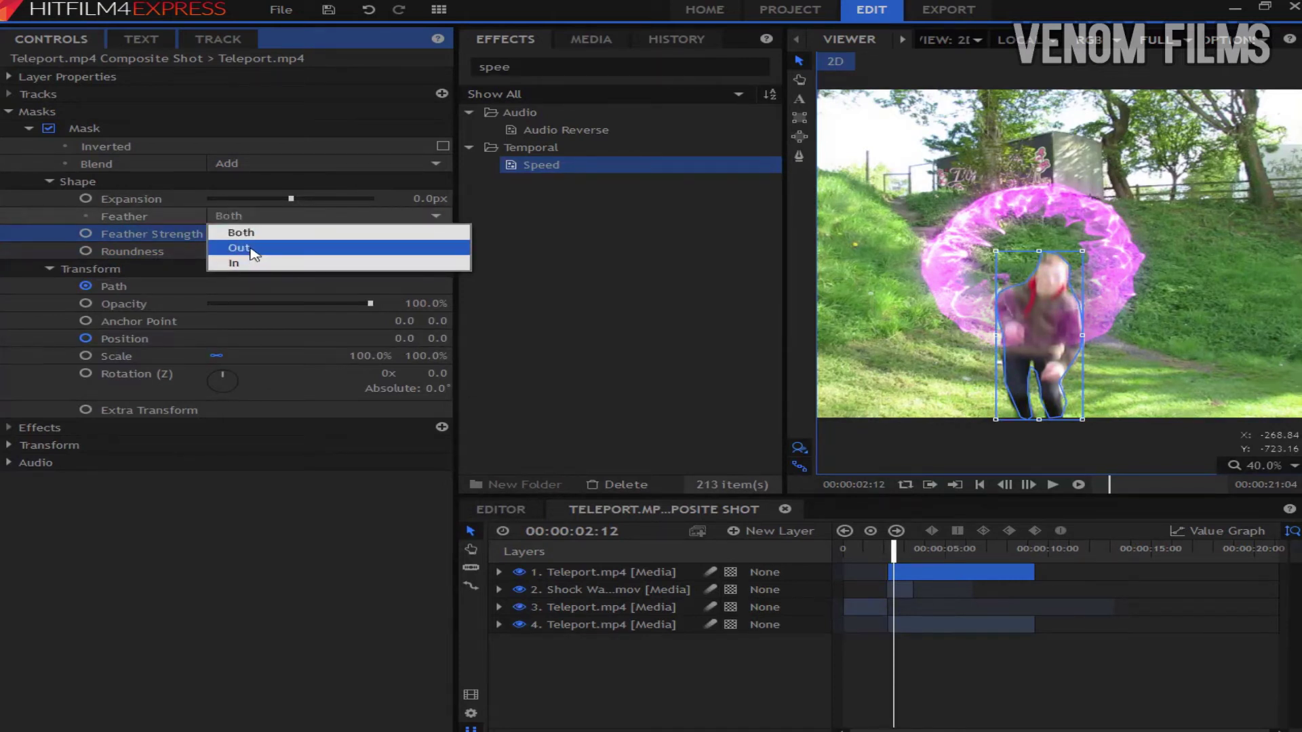
pyautogui.click(252, 252)
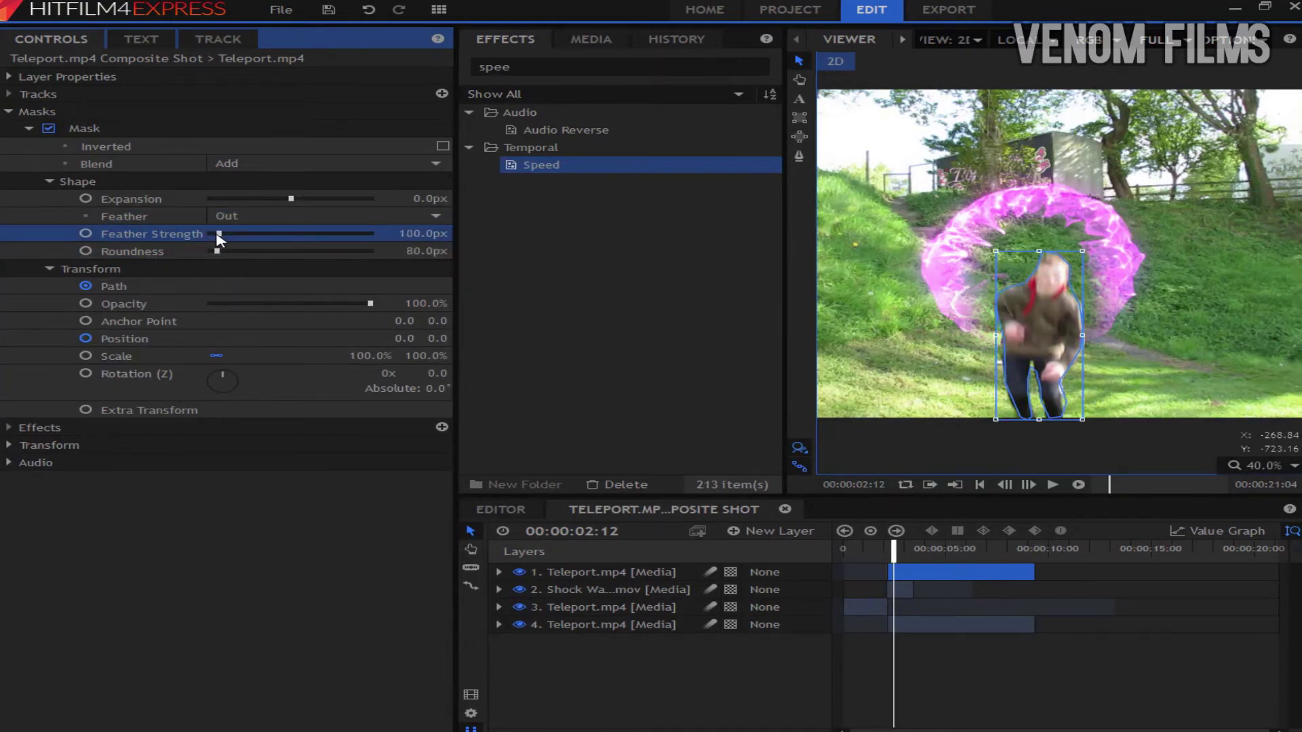
pyautogui.moveTo(217, 234); pyautogui.dragTo(214, 234)
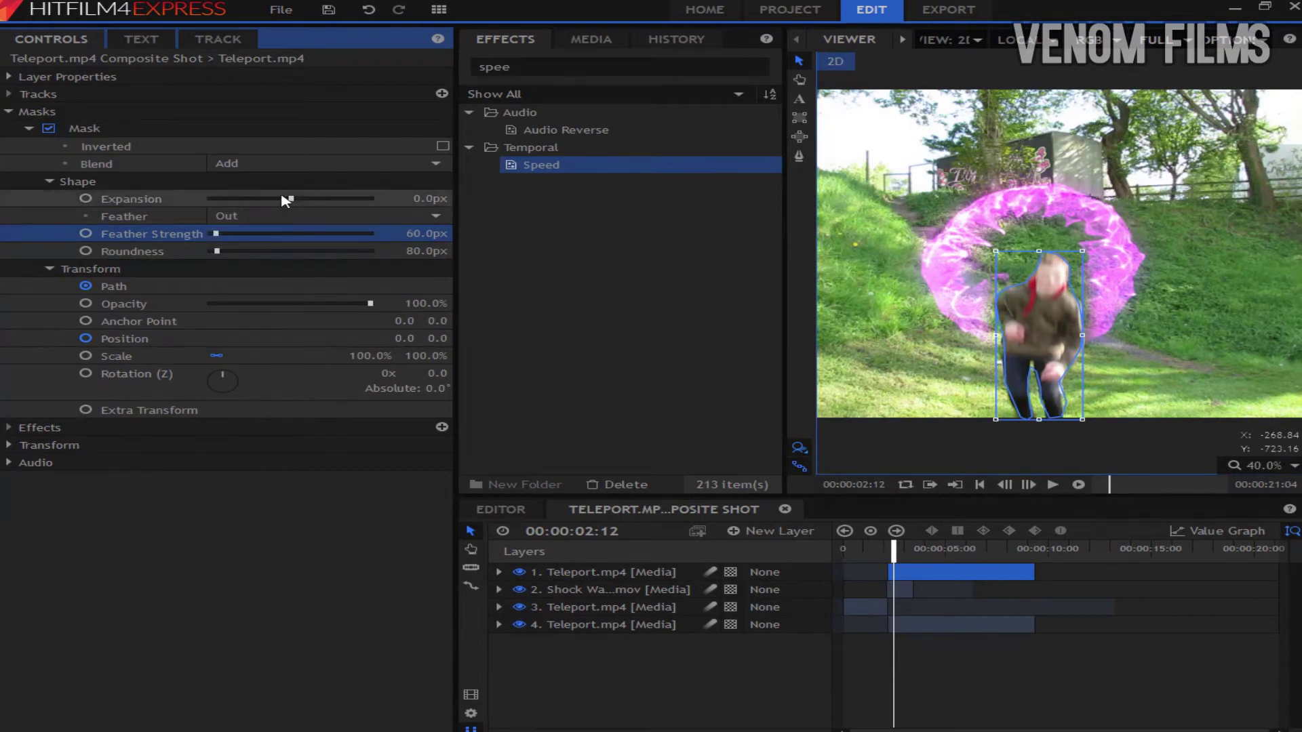
# Step: Reset the mask expansion to 0 px, lower feather to 44 px, and return to clip start
pyautogui.moveTo(285, 198); pyautogui.dragTo(290, 203)
pyautogui.rightClick(425, 199)
pyautogui.click(461, 267)
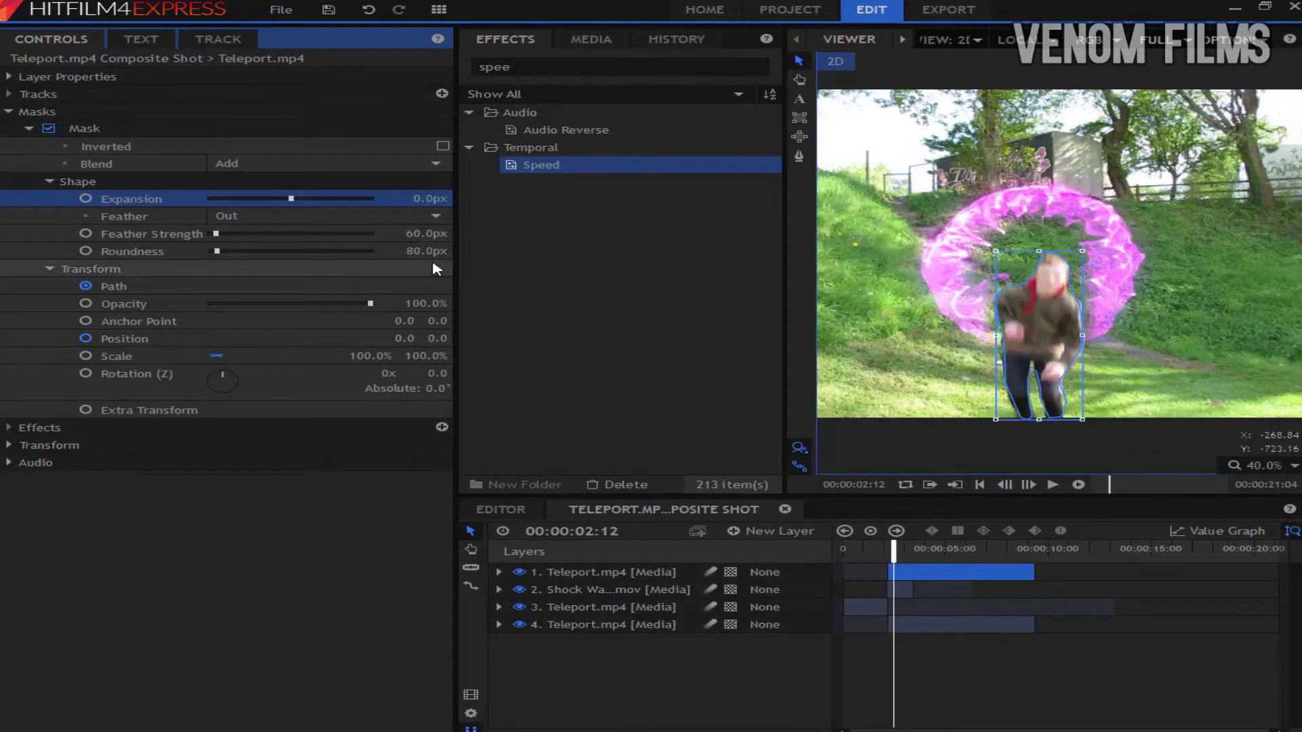
pyautogui.click(302, 579)
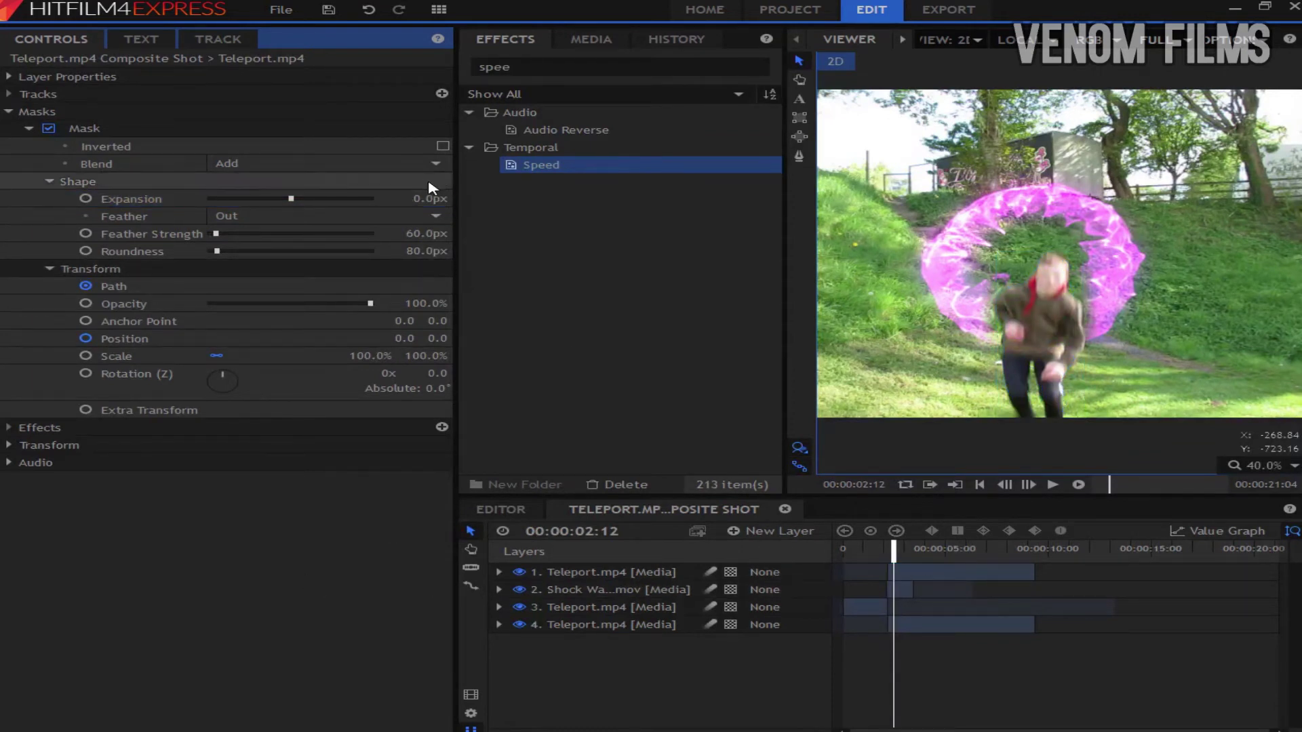
pyautogui.moveTo(418, 240); pyautogui.dragTo(409, 240)
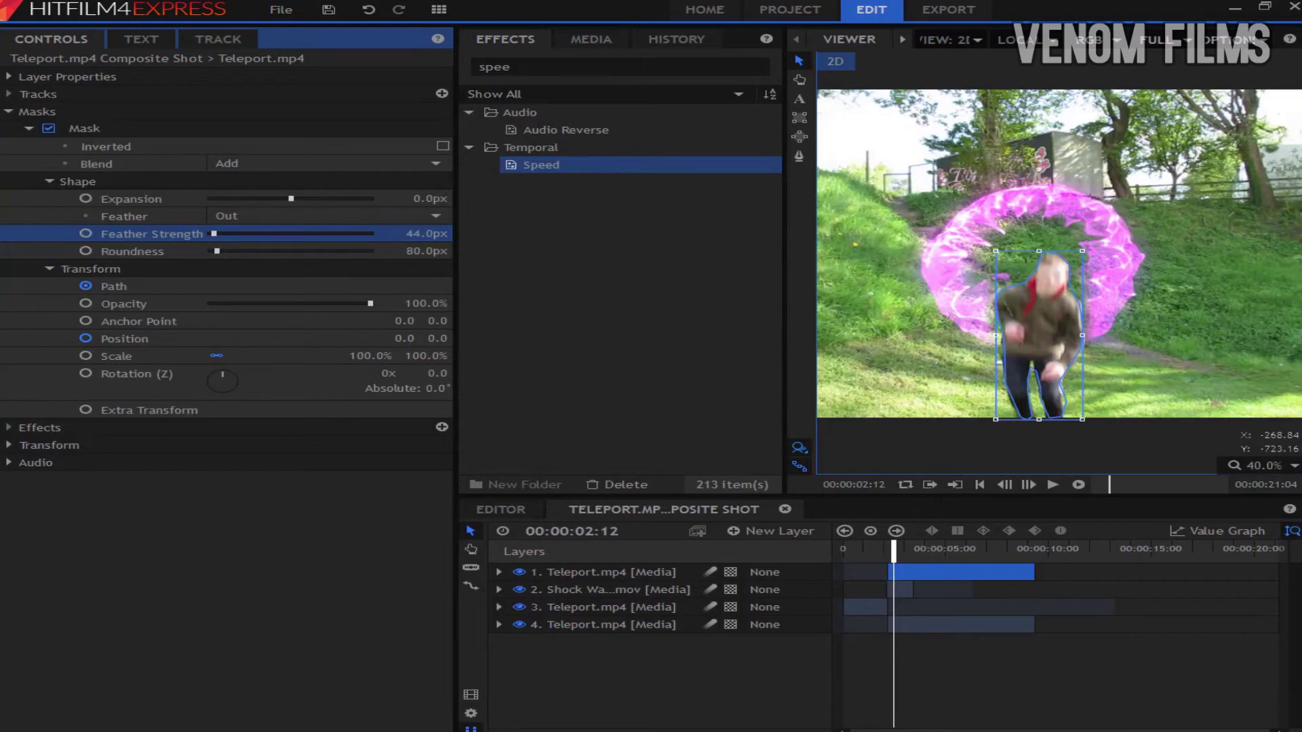
pyautogui.click(310, 647)
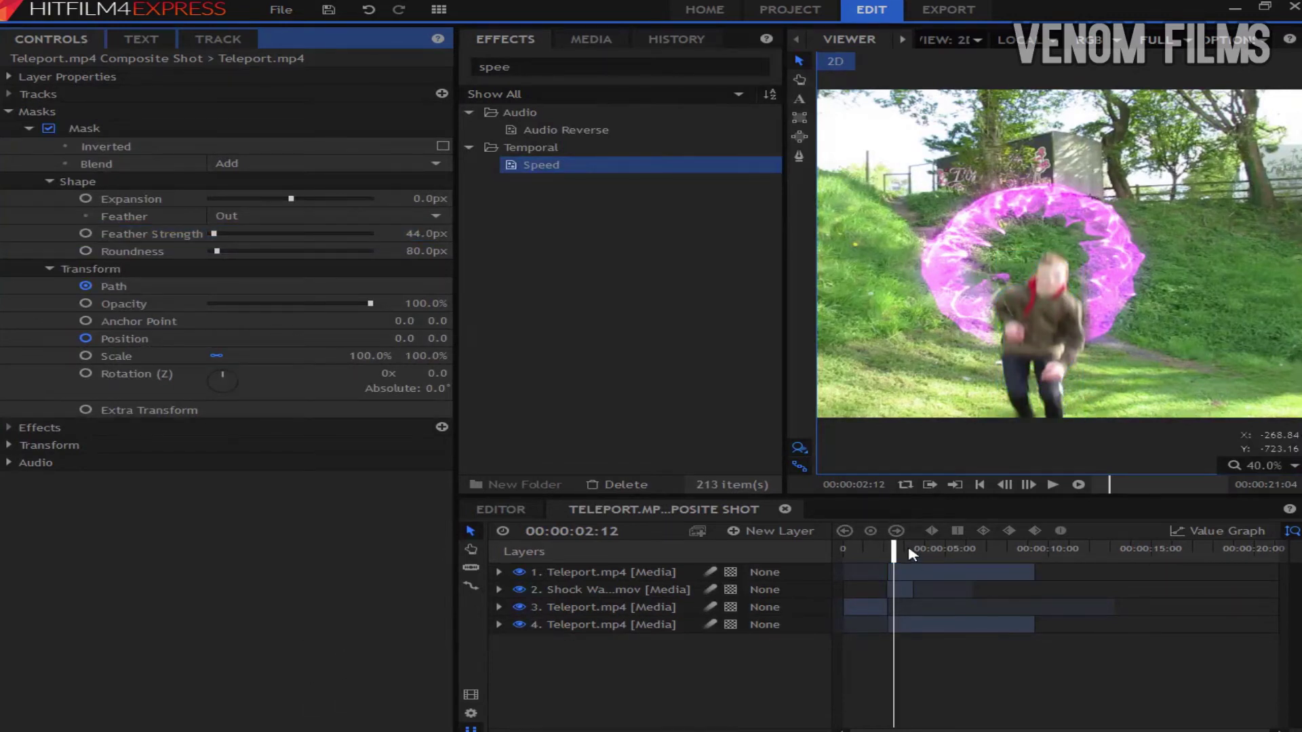
pyautogui.moveTo(892, 566); pyautogui.dragTo(843, 564)
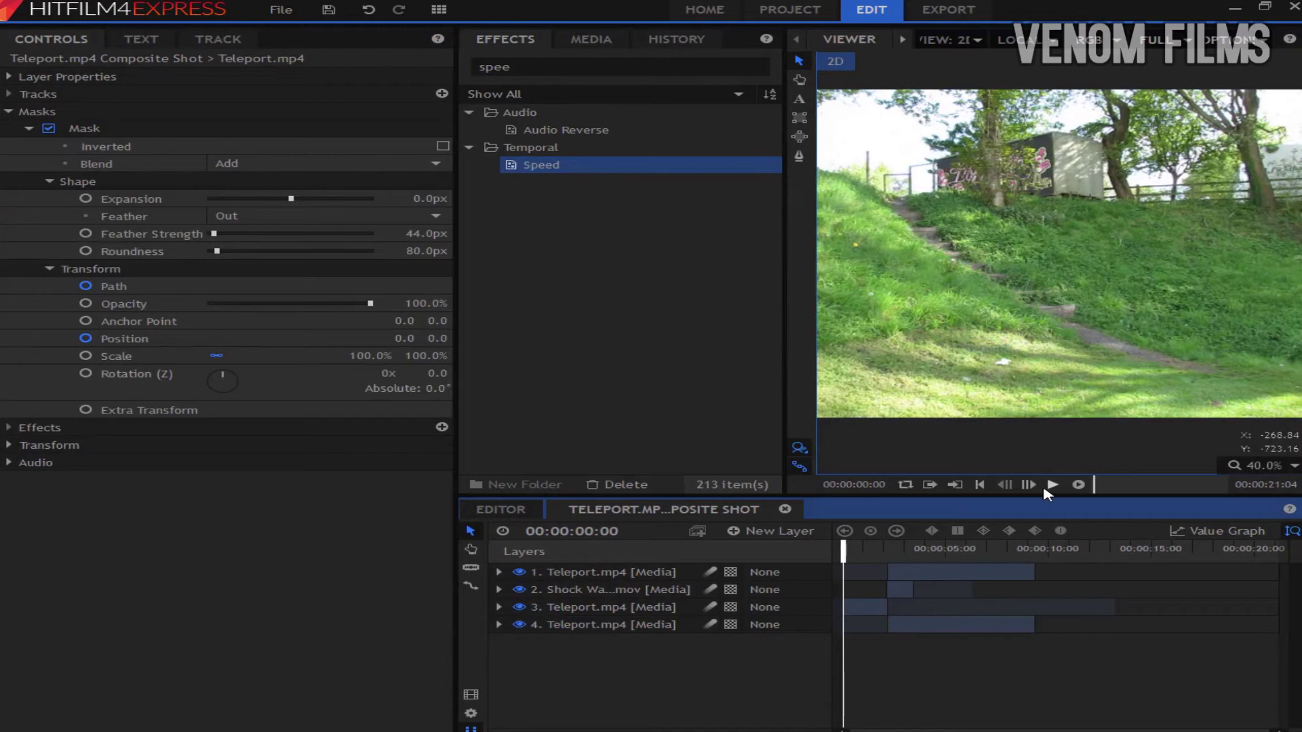
# Step: Fit the whole frame in the viewer and play back the composite to preview it
pyautogui.click(1265, 465)
pyautogui.click(1253, 643)
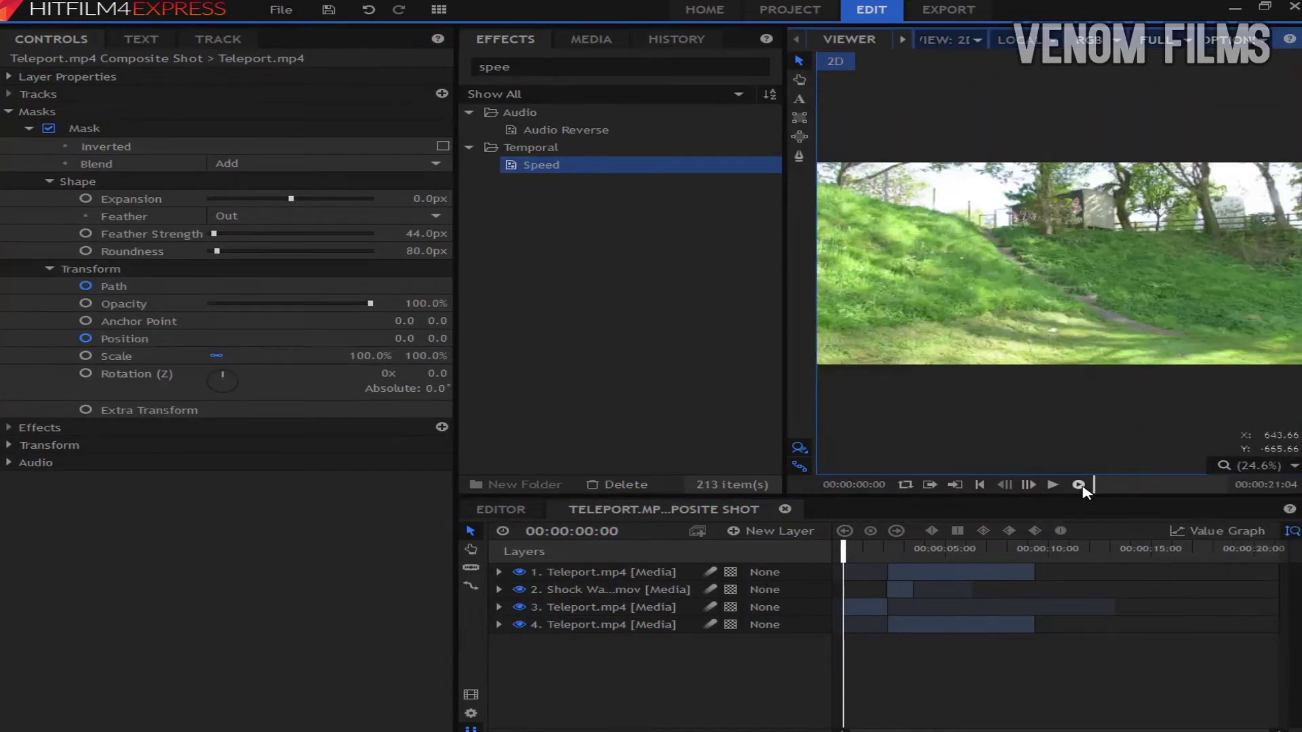
pyautogui.click(1078, 485)
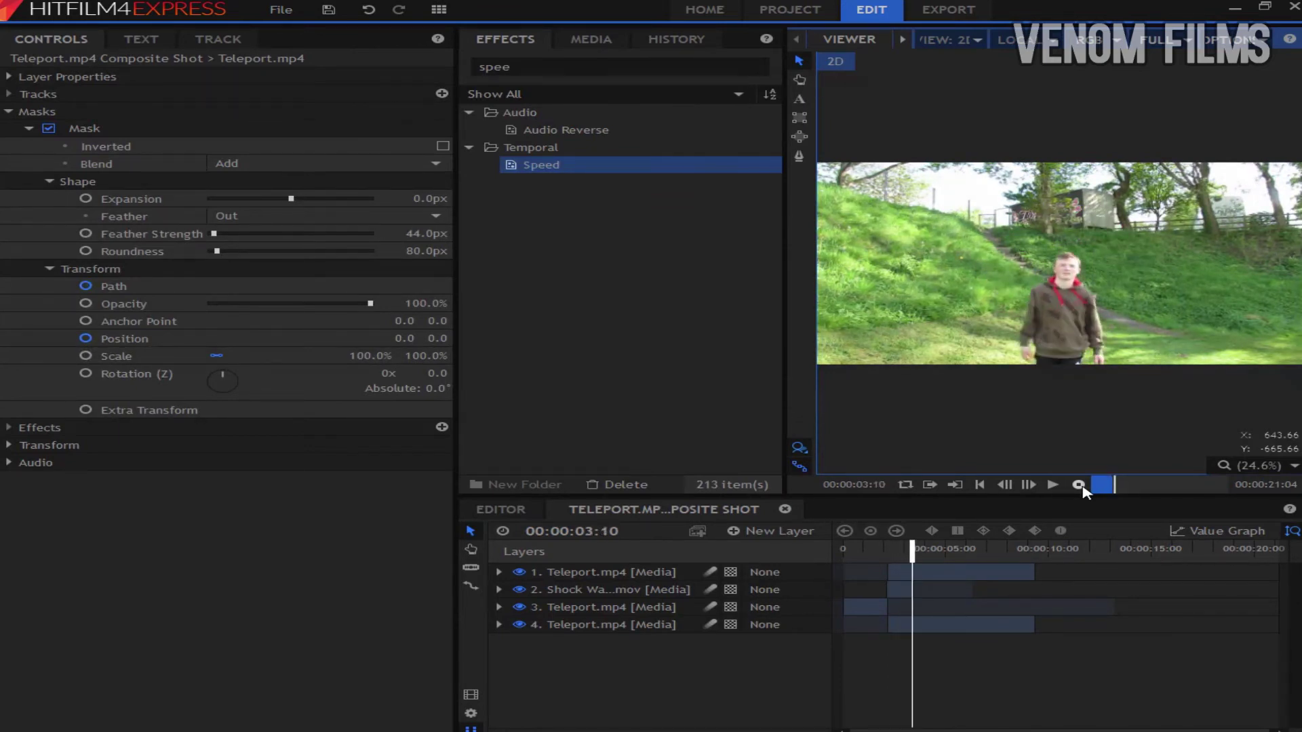
pyautogui.click(1053, 484)
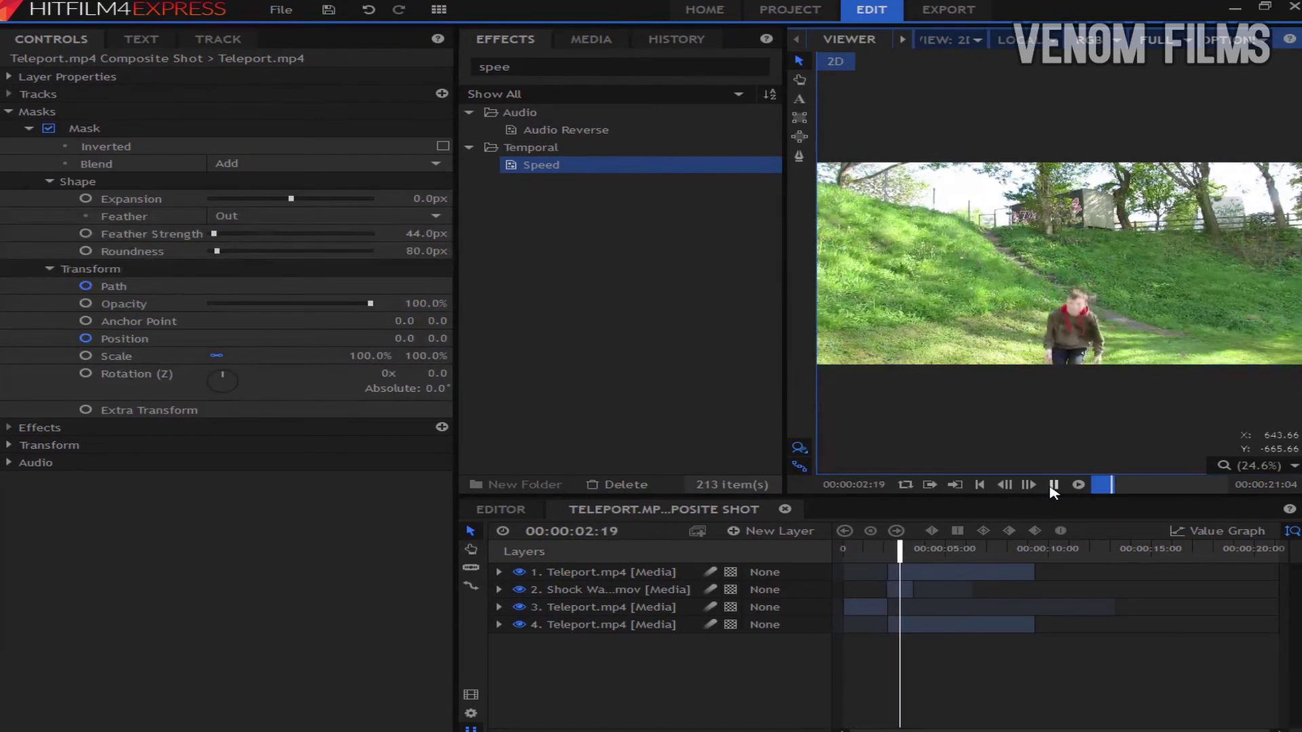
pyautogui.click(1051, 486)
# Step: Zoom the timeline and select the Shock Wave layer to show its effects, playhead at start
pyautogui.moveTo(913, 557); pyautogui.dragTo(894, 569)
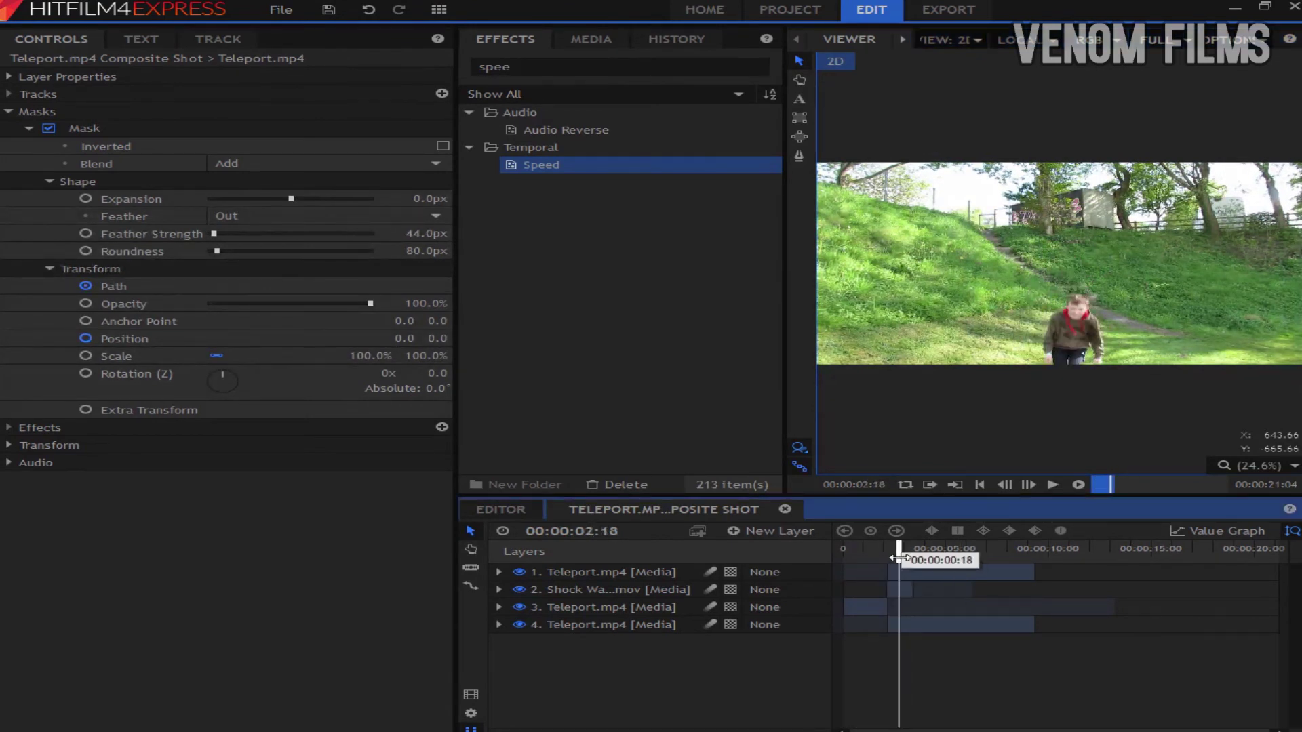
pyautogui.press('=')
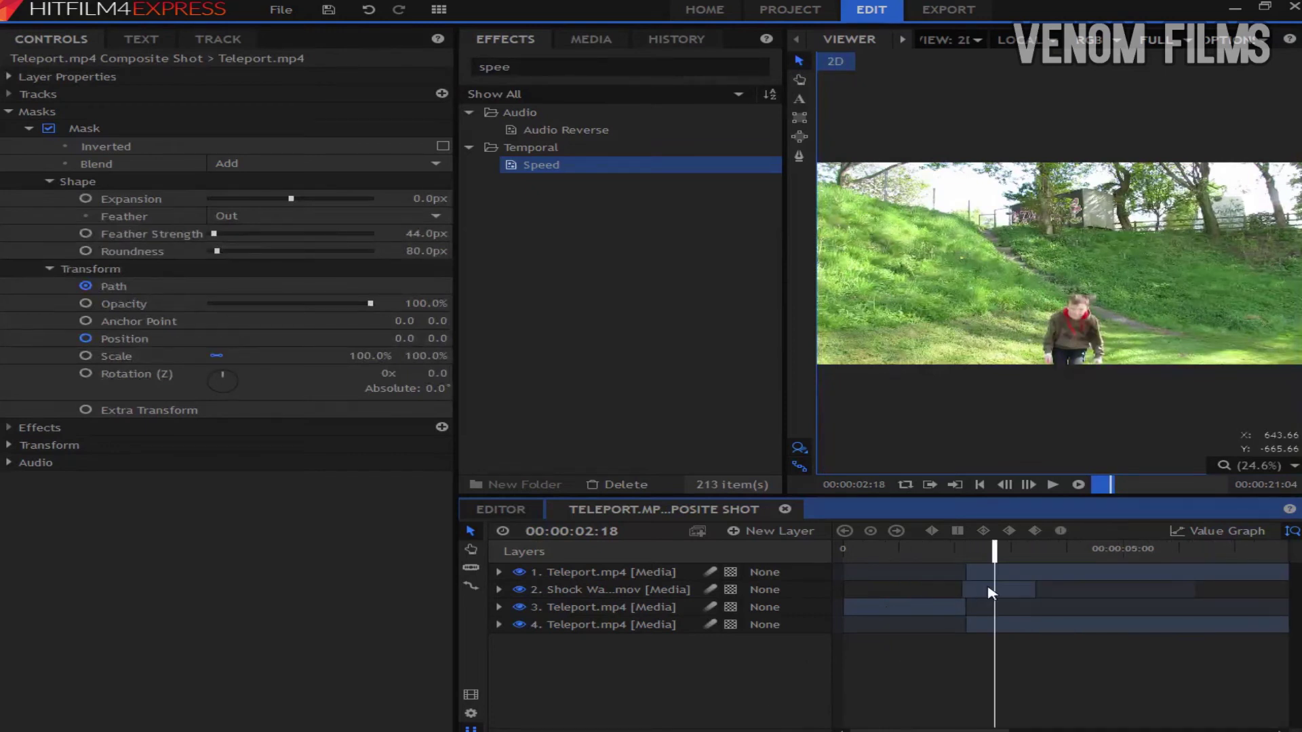
pyautogui.click(995, 592)
pyautogui.press('Home')
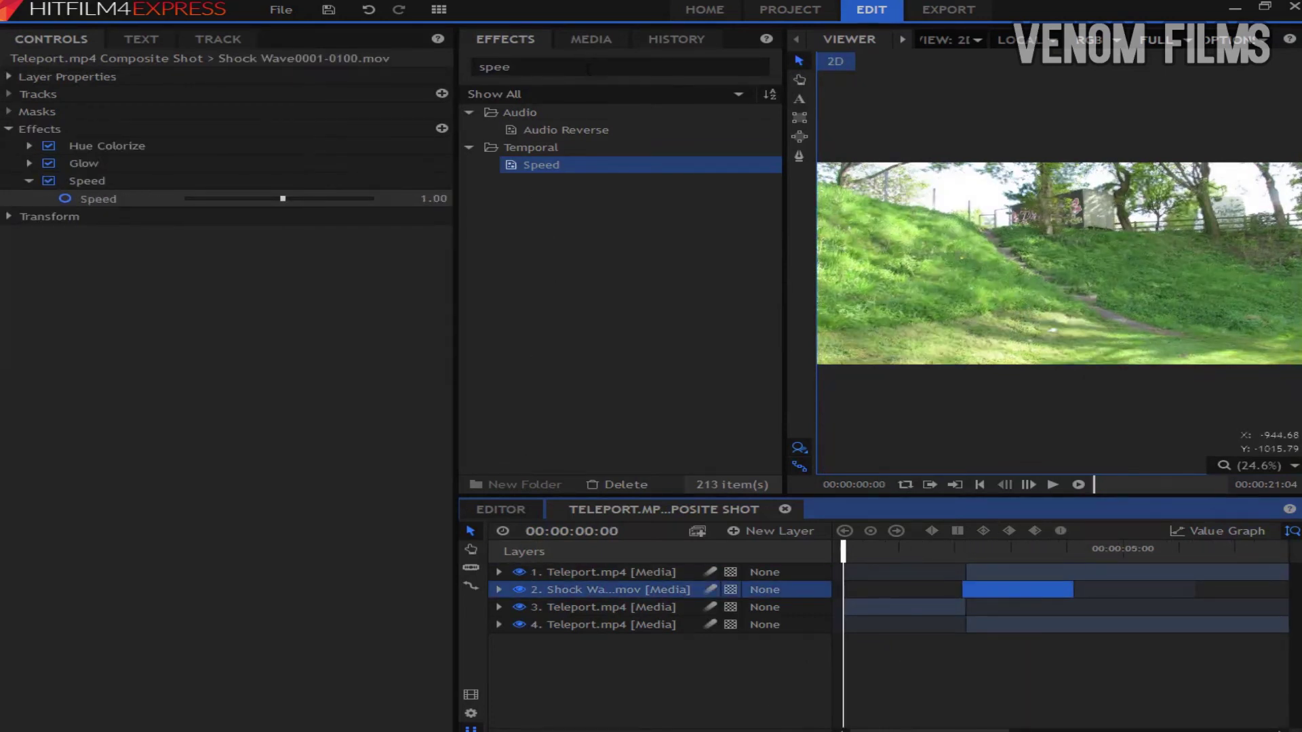
# Step: Add a New Grade layer to the composite and trim its start later
pyautogui.click(790, 533)
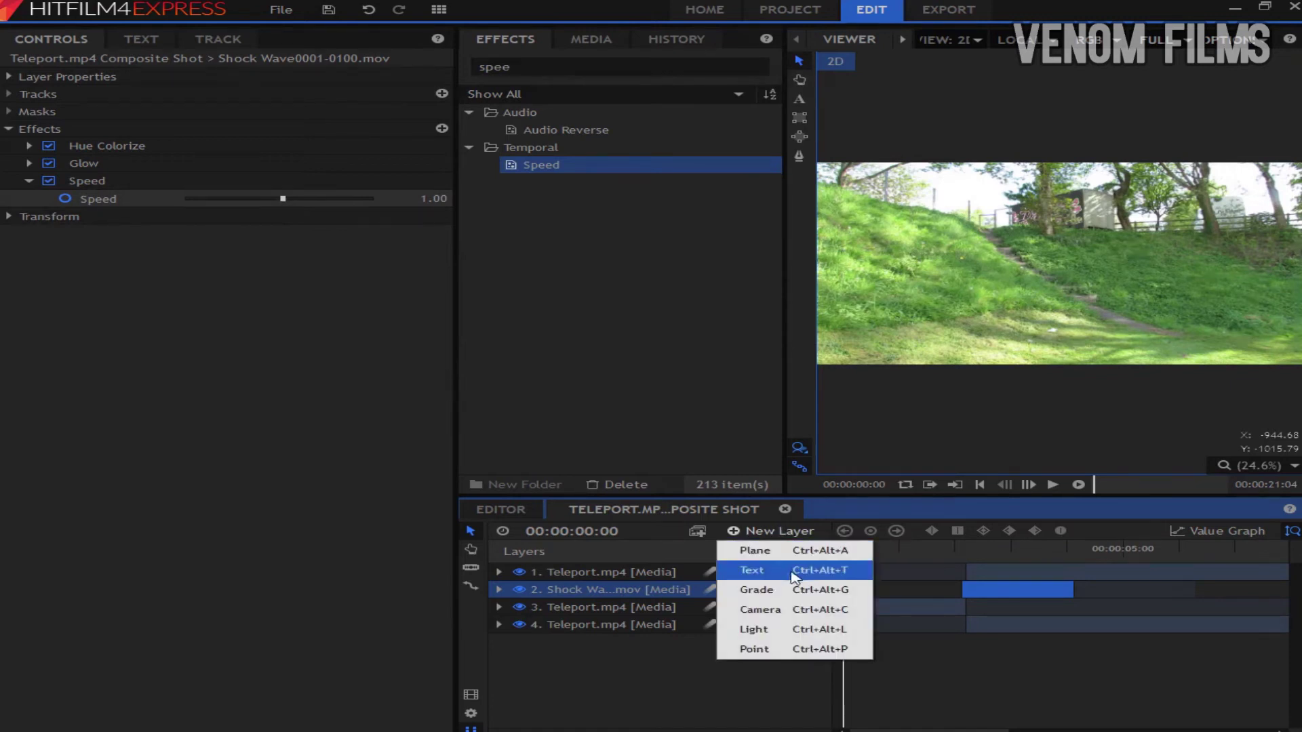
pyautogui.click(783, 594)
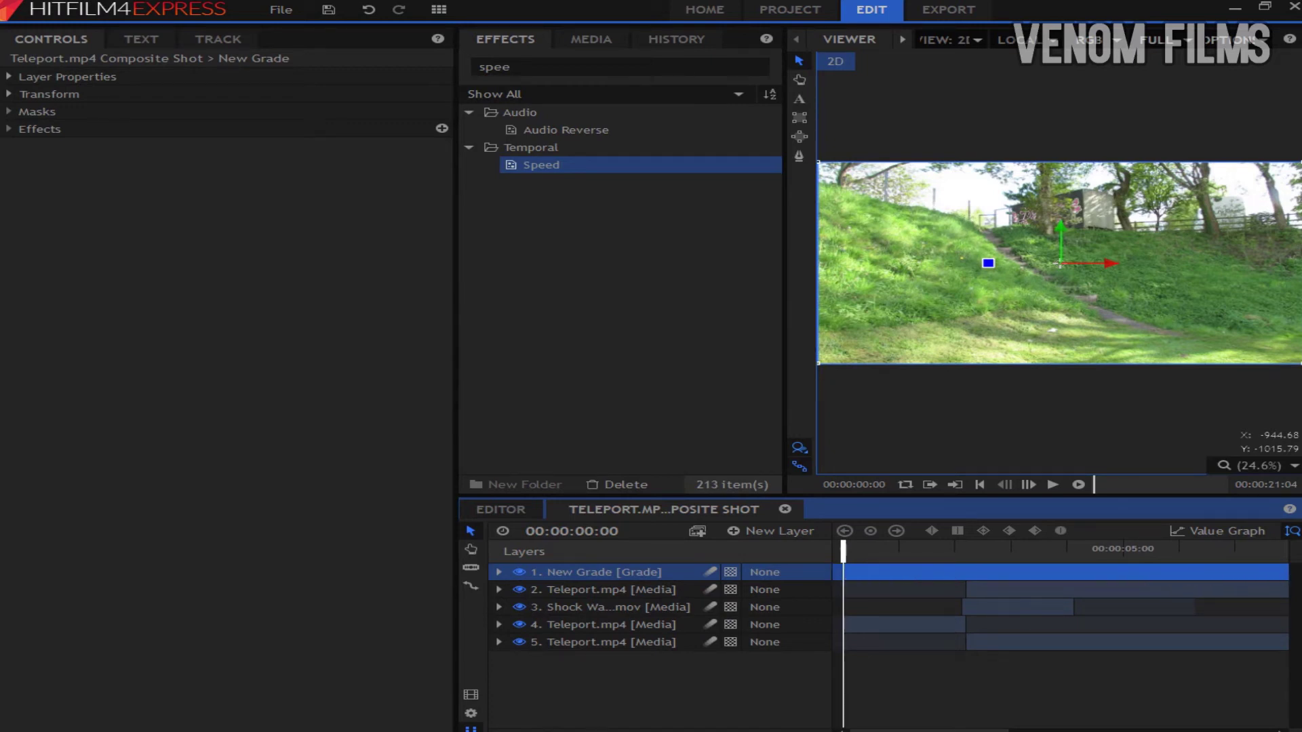
pyautogui.press('-')
pyautogui.press('-')
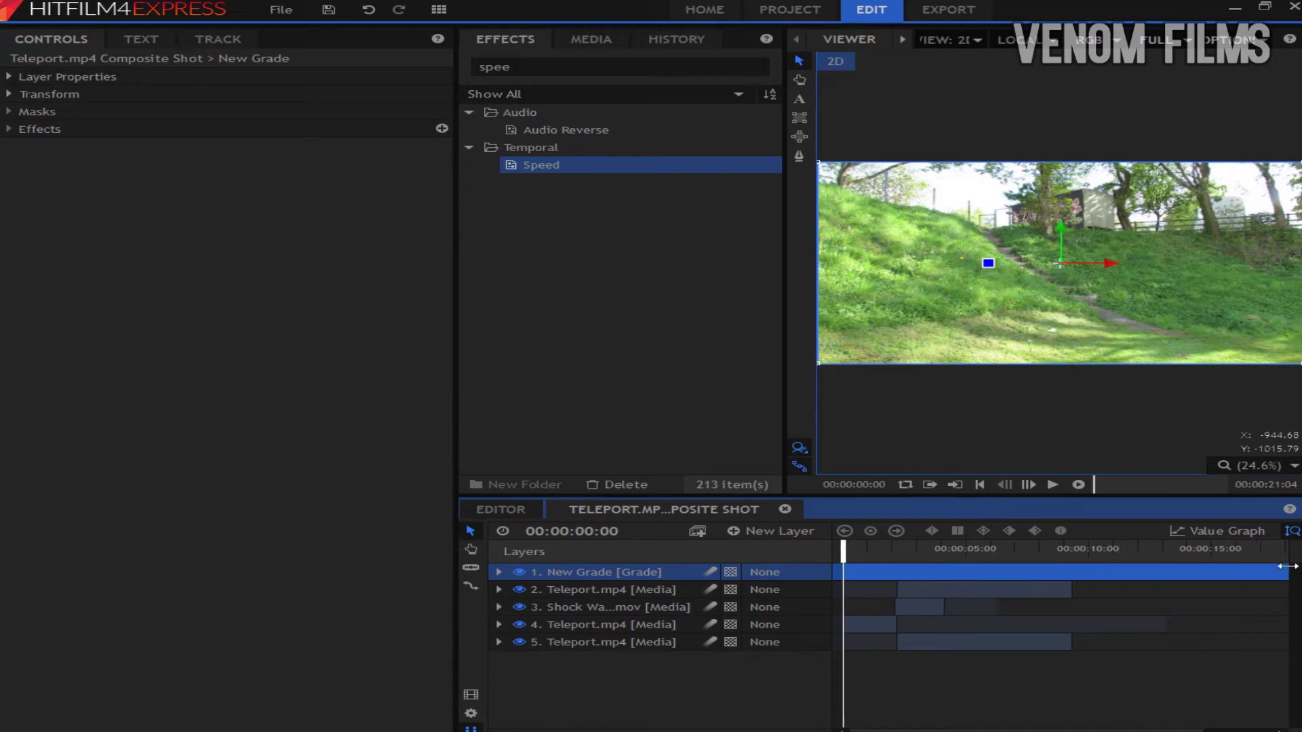
pyautogui.moveTo(1287, 576); pyautogui.dragTo(1270, 576)
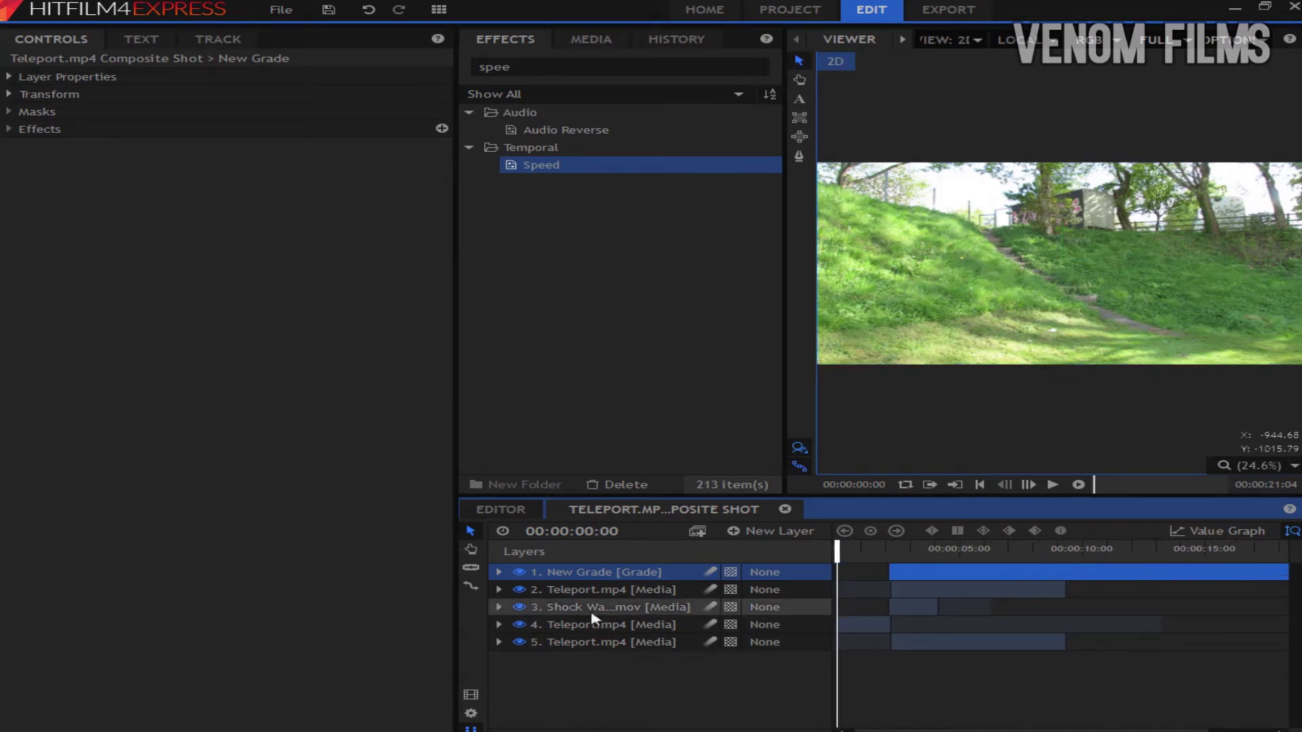
# Step: Slice the grade where the Teleport clip ends, delete the right piece, and park near 00:00:02:00
pyautogui.click(470, 568)
pyautogui.click(1066, 574)
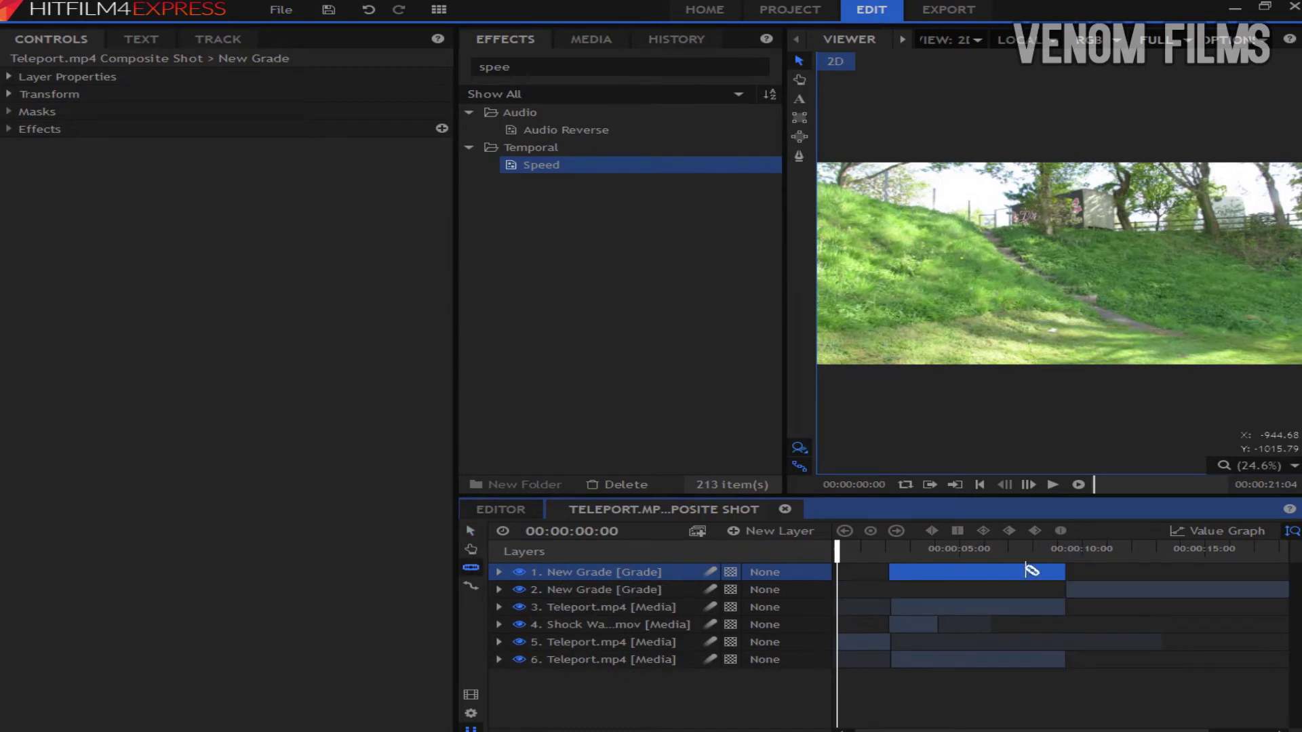
pyautogui.click(467, 528)
pyautogui.click(1113, 587)
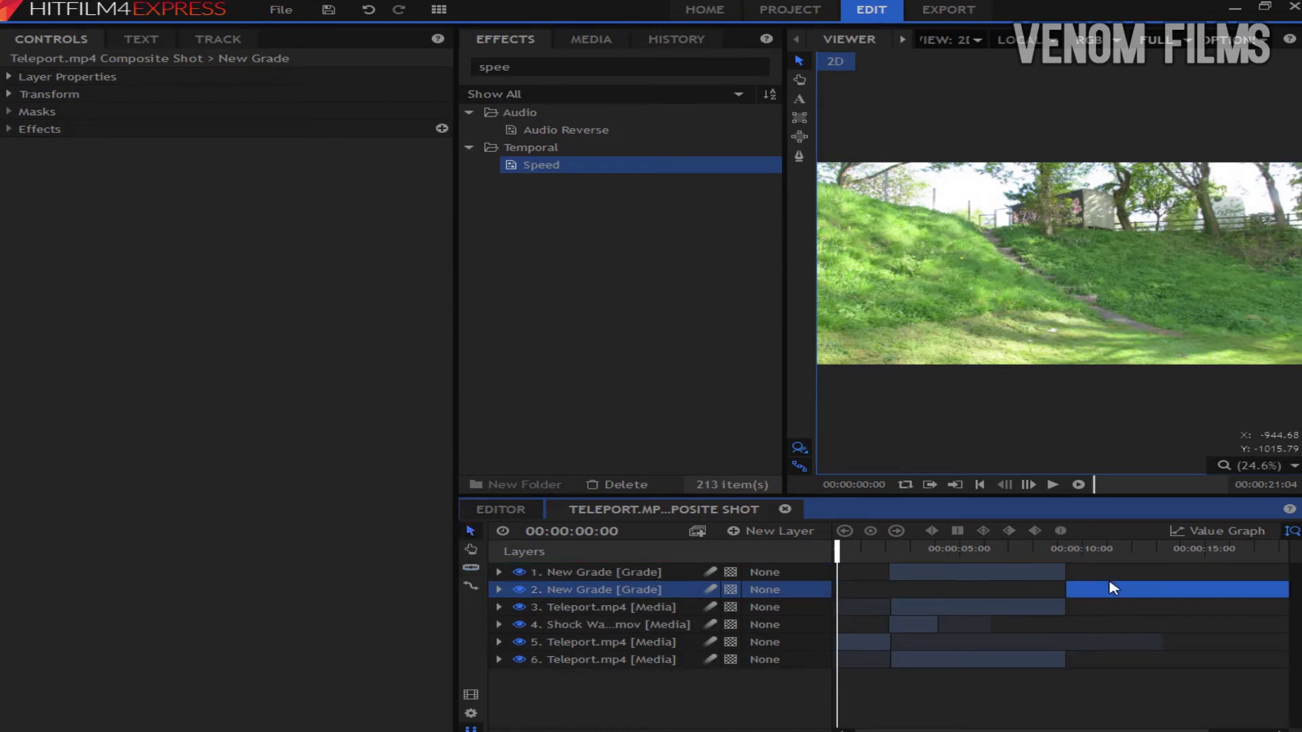
pyautogui.press('Delete')
pyautogui.moveTo(847, 554); pyautogui.dragTo(886, 554)
pyautogui.press('Left')
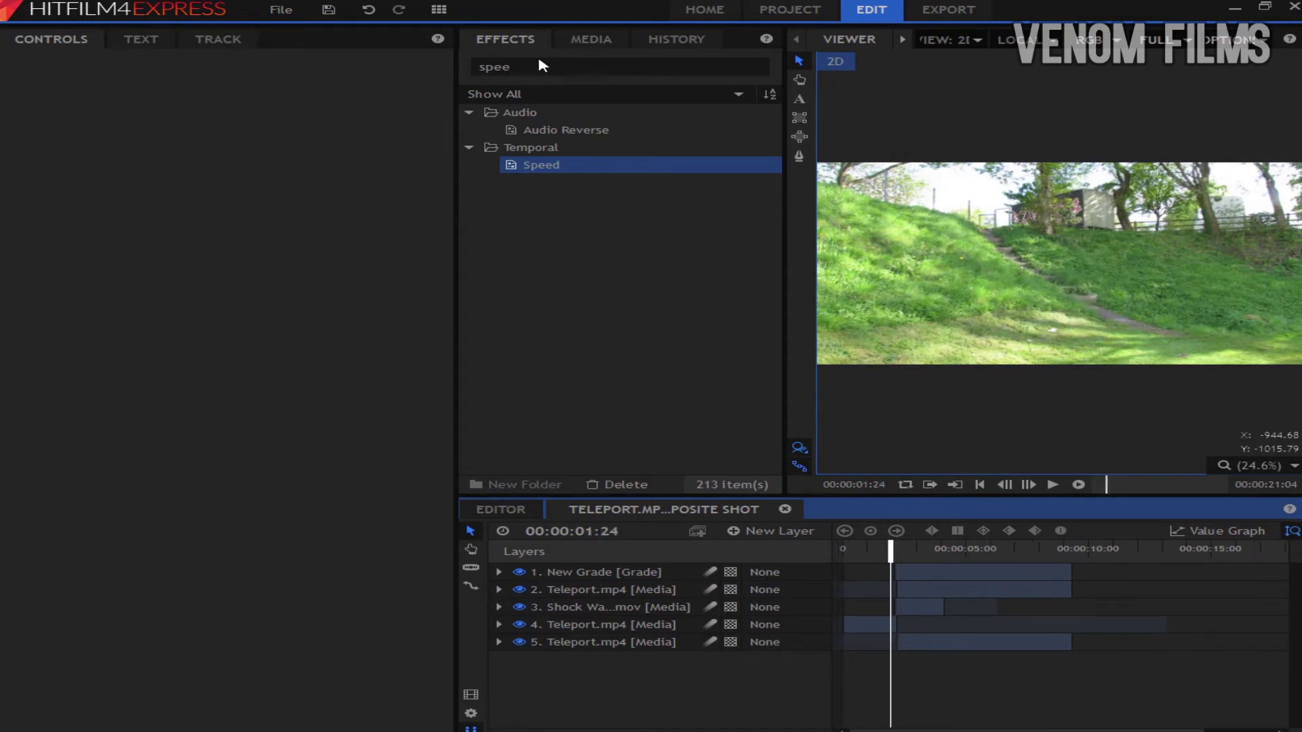
pyautogui.click(581, 46)
# Step: Search 'bul' in Effects and apply Bulge to the New Grade layer
pyautogui.click(502, 39)
pyautogui.doubleClick(489, 66)
pyautogui.press('BackSpace')
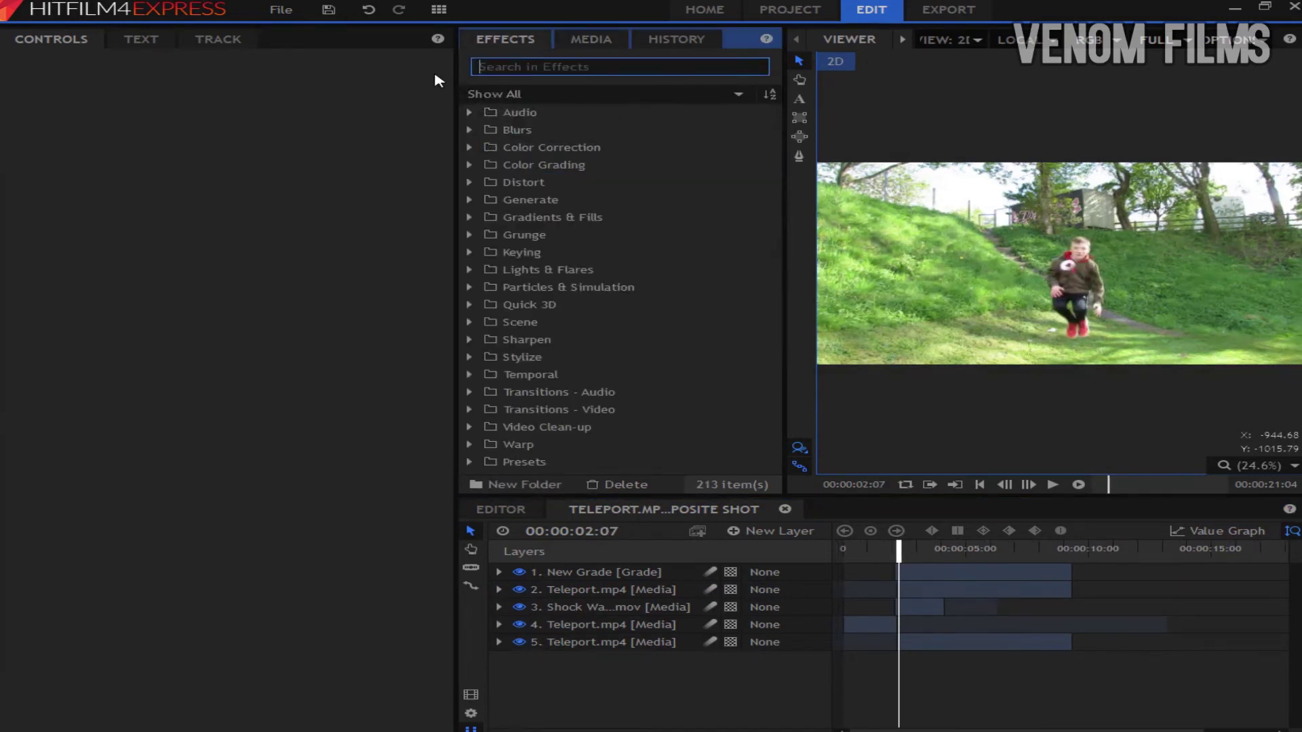
pyautogui.write('blu')
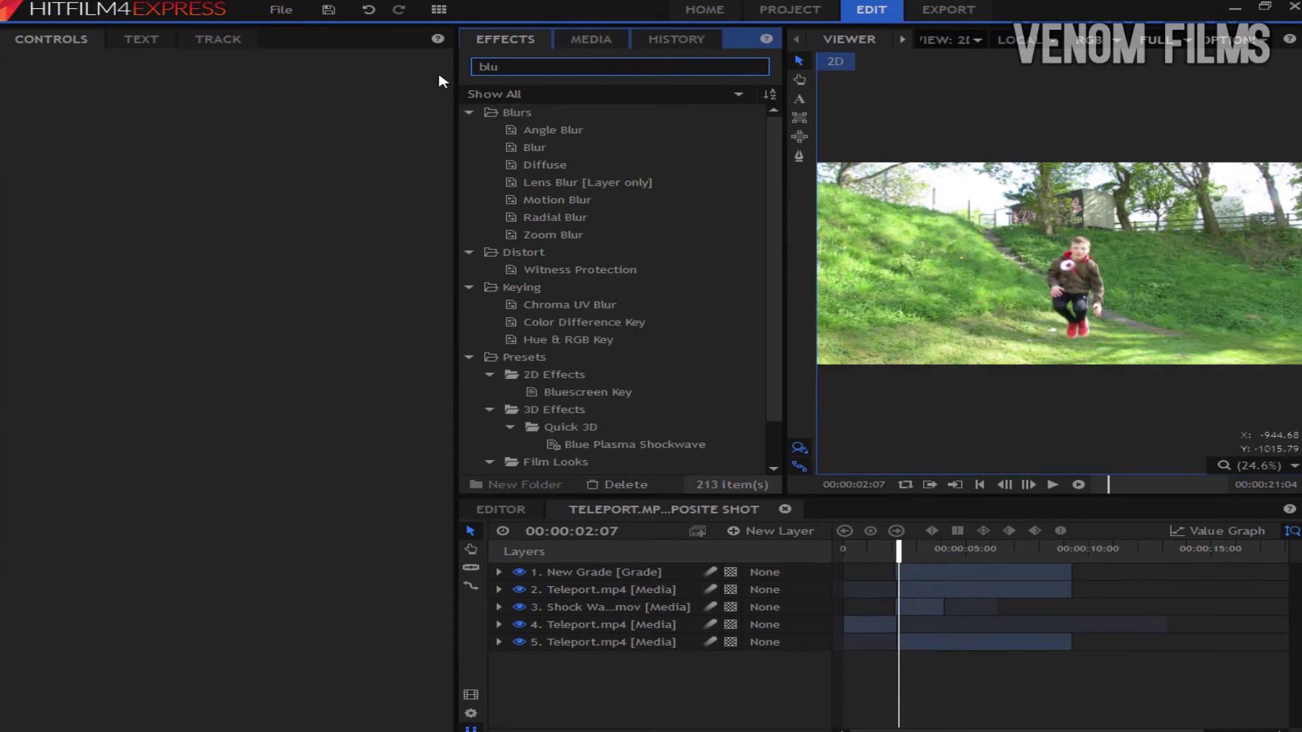
pyautogui.write('g')
pyautogui.press('BackSpace')
pyautogui.press('BackSpace')
pyautogui.press('BackSpace')
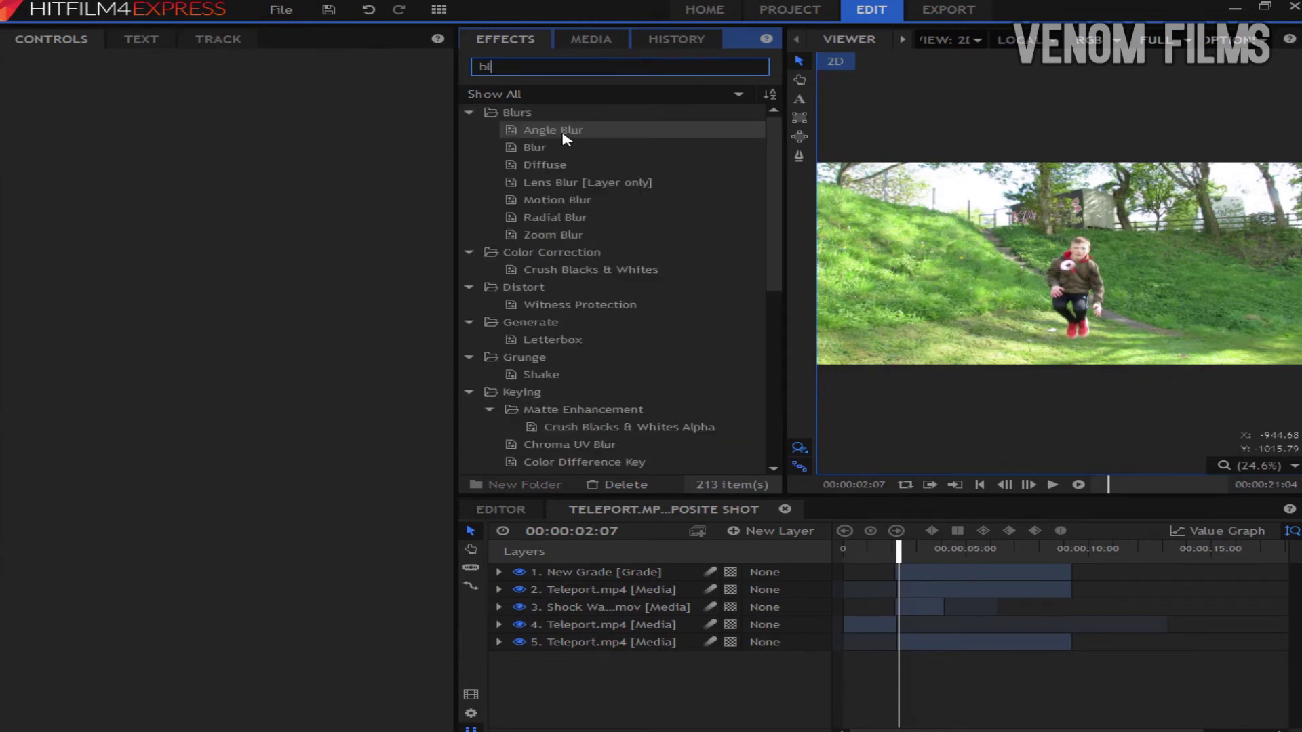
pyautogui.write('ul')
pyautogui.moveTo(600, 137); pyautogui.dragTo(916, 573)
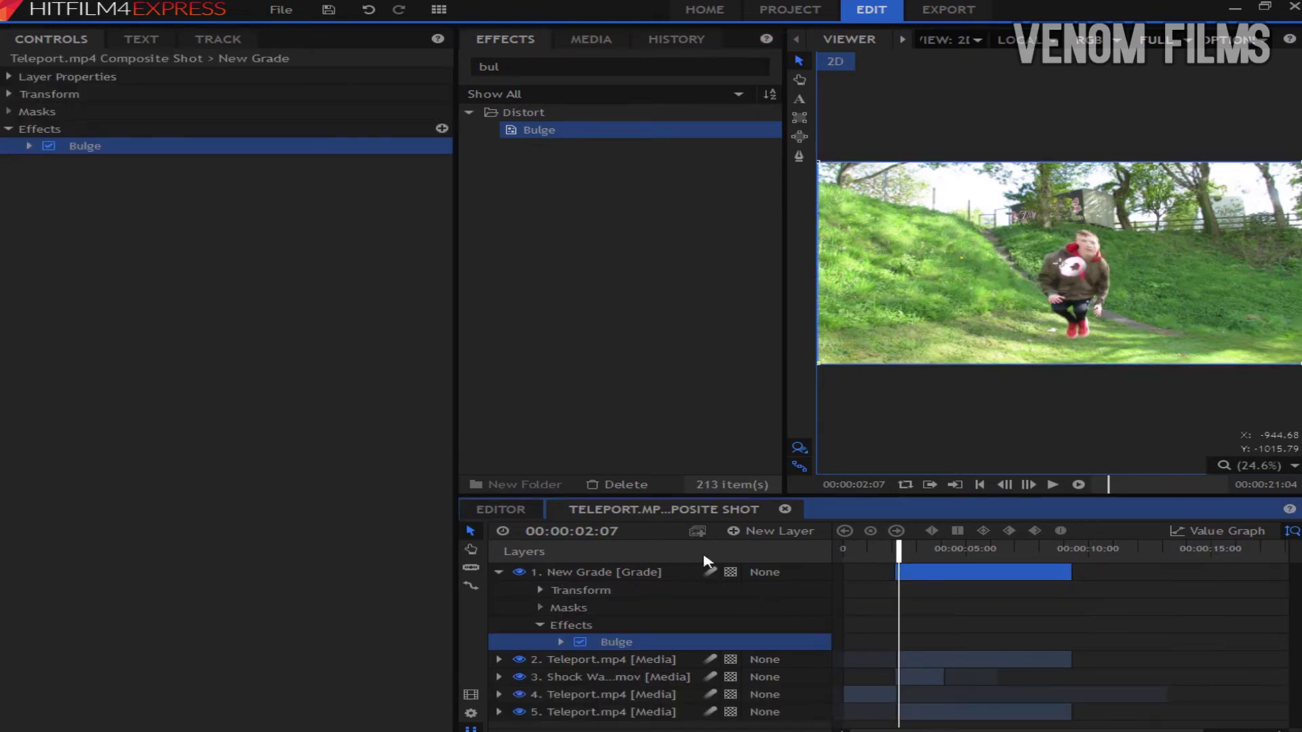
# Step: Centre the bulge over the boy's chest, set its shape to Decagon, and try Plateau values
pyautogui.click(499, 572)
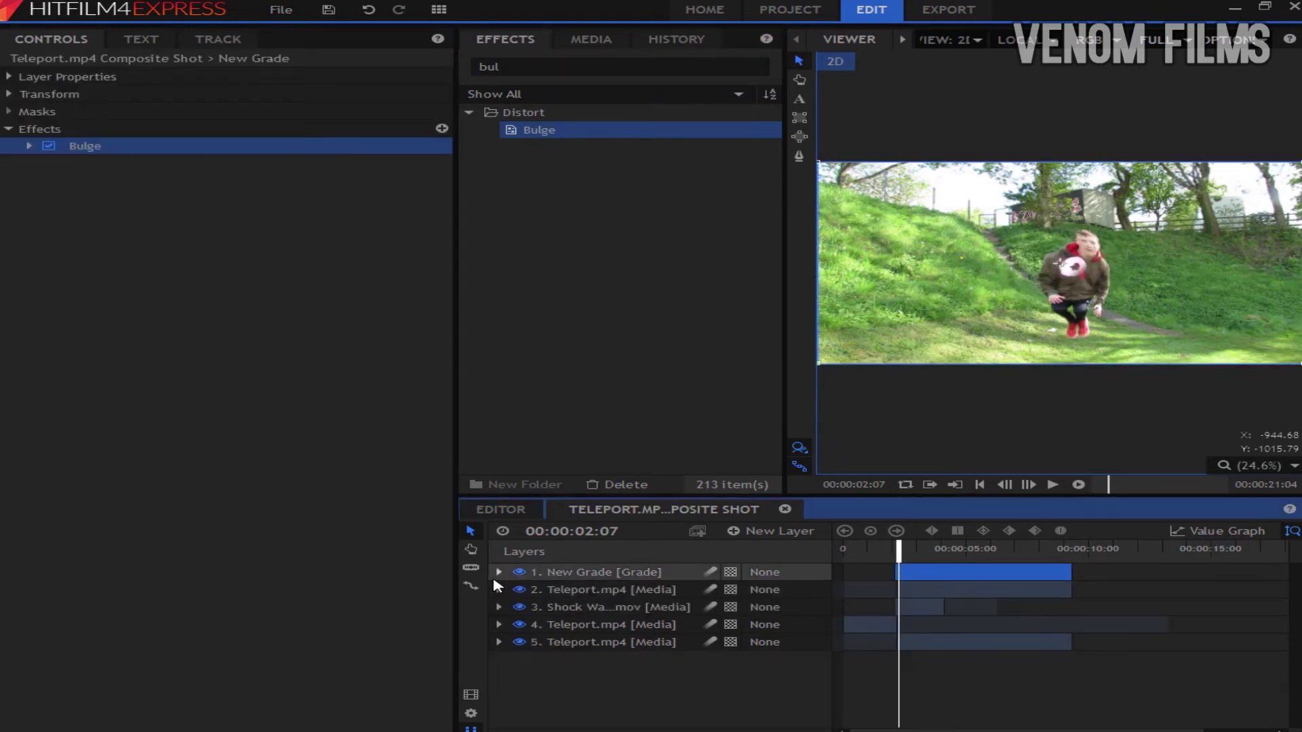
pyautogui.click(29, 148)
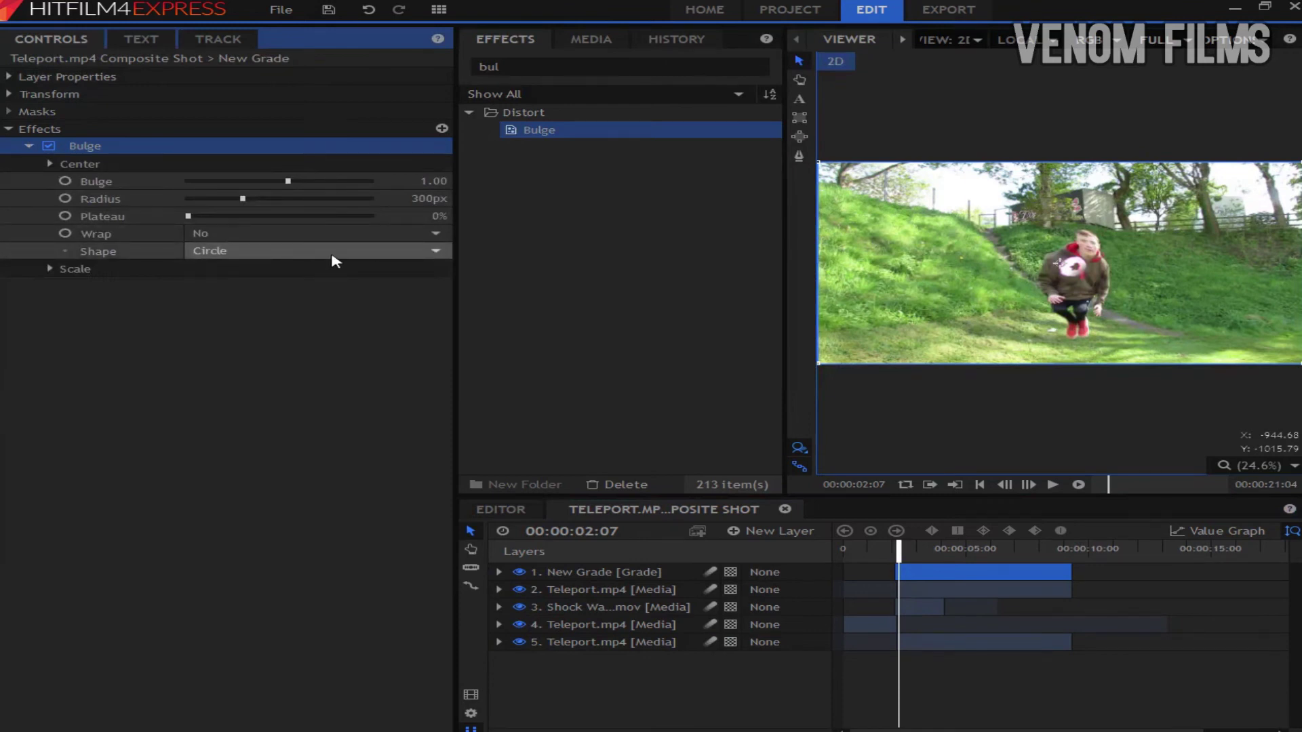
pyautogui.moveTo(1063, 267); pyautogui.dragTo(988, 247)
pyautogui.click(291, 251)
pyautogui.click(261, 277)
pyautogui.click(253, 252)
pyautogui.click(264, 388)
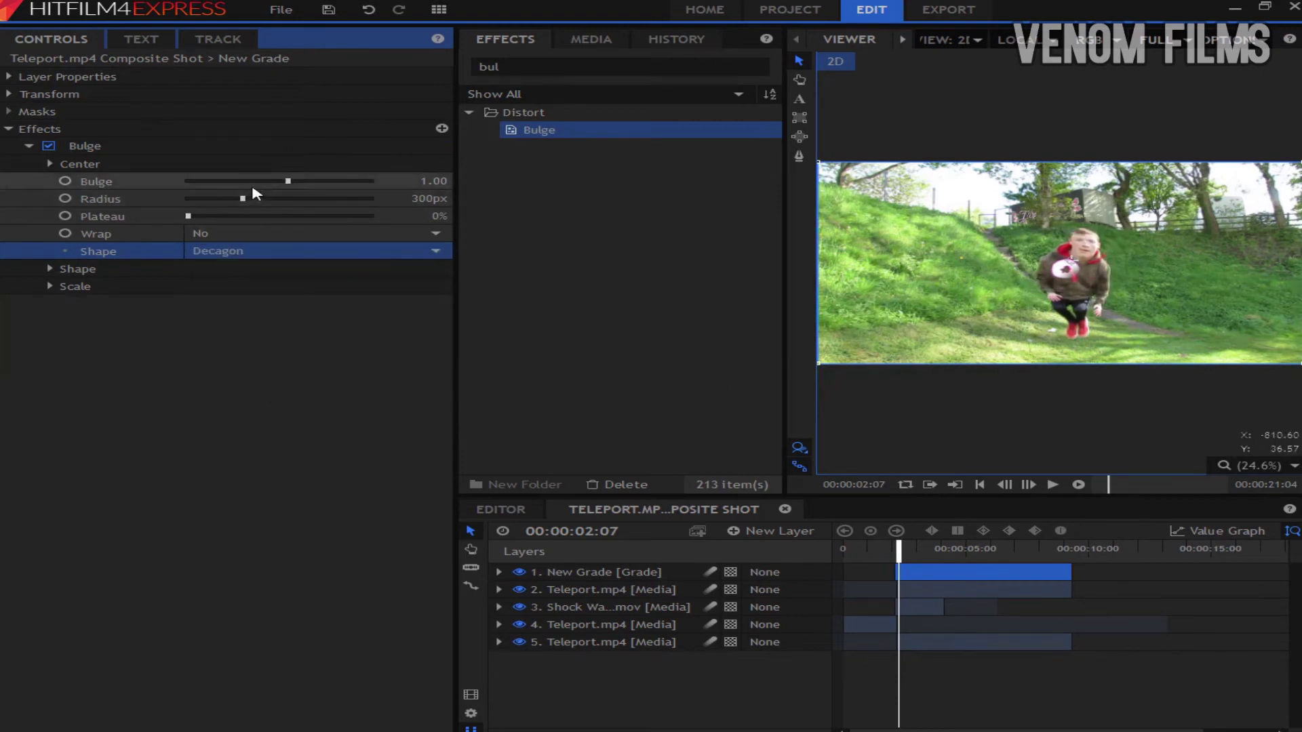
pyautogui.moveTo(190, 217)
pyautogui.mouseDown()
pyautogui.moveTo(389, 221)
pyautogui.moveTo(173, 221)
pyautogui.mouseUp()
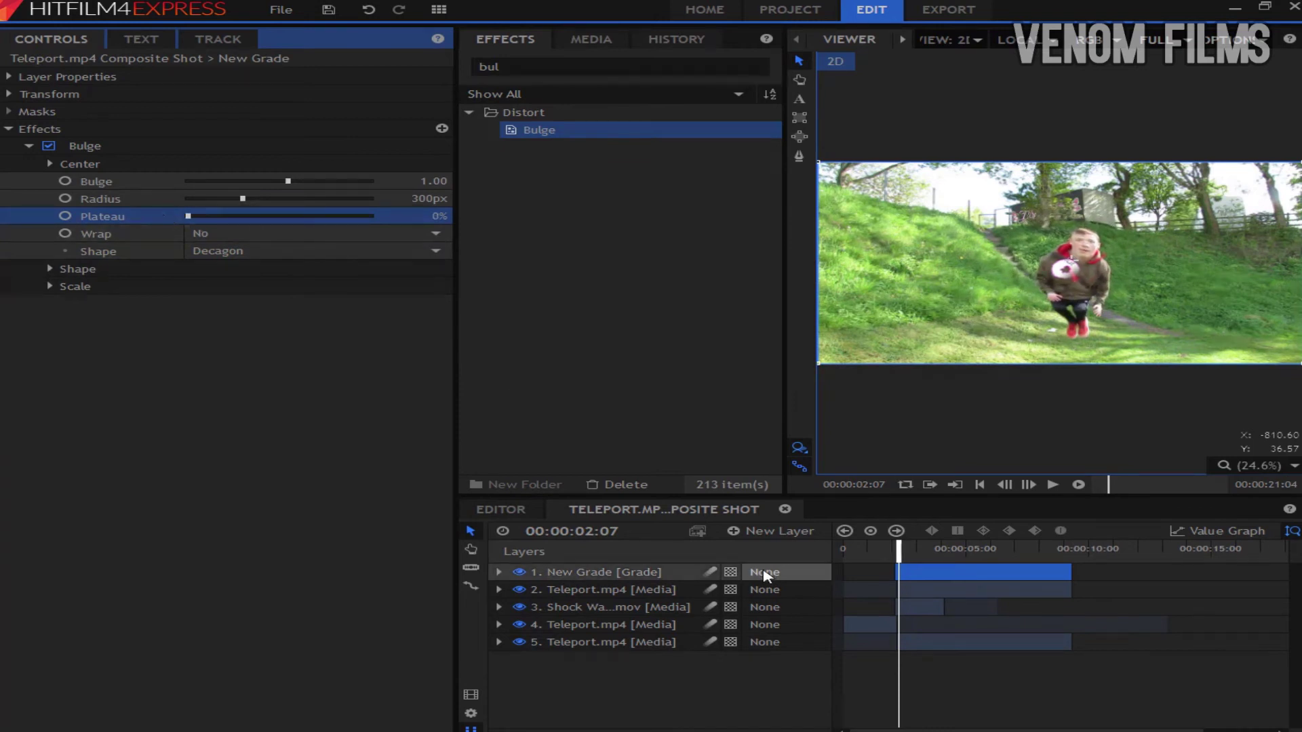
# Step: Nudge the grade clip slightly later and step the playhead back to 00:00:02:01
pyautogui.moveTo(933, 577); pyautogui.dragTo(940, 578)
pyautogui.press('Left')
pyautogui.press('Left')
pyautogui.press('Left')
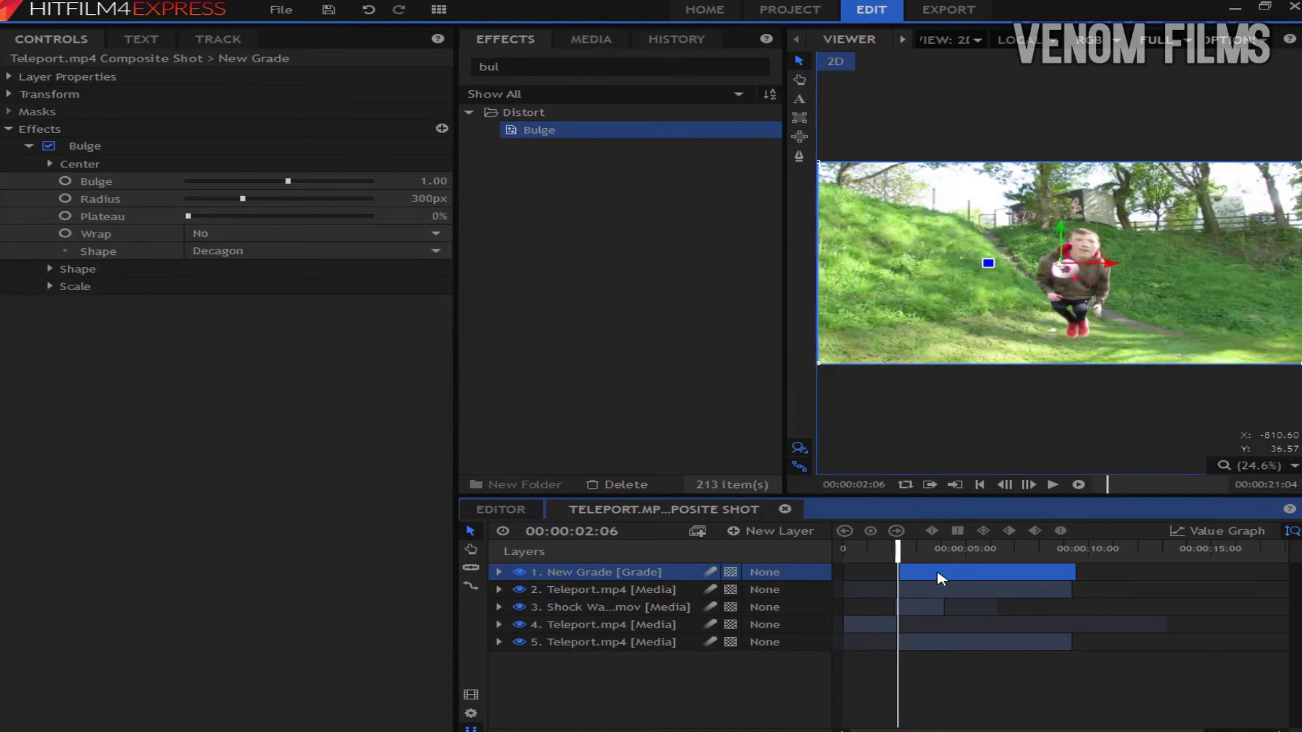
pyautogui.press('Left')
pyautogui.press('Left')
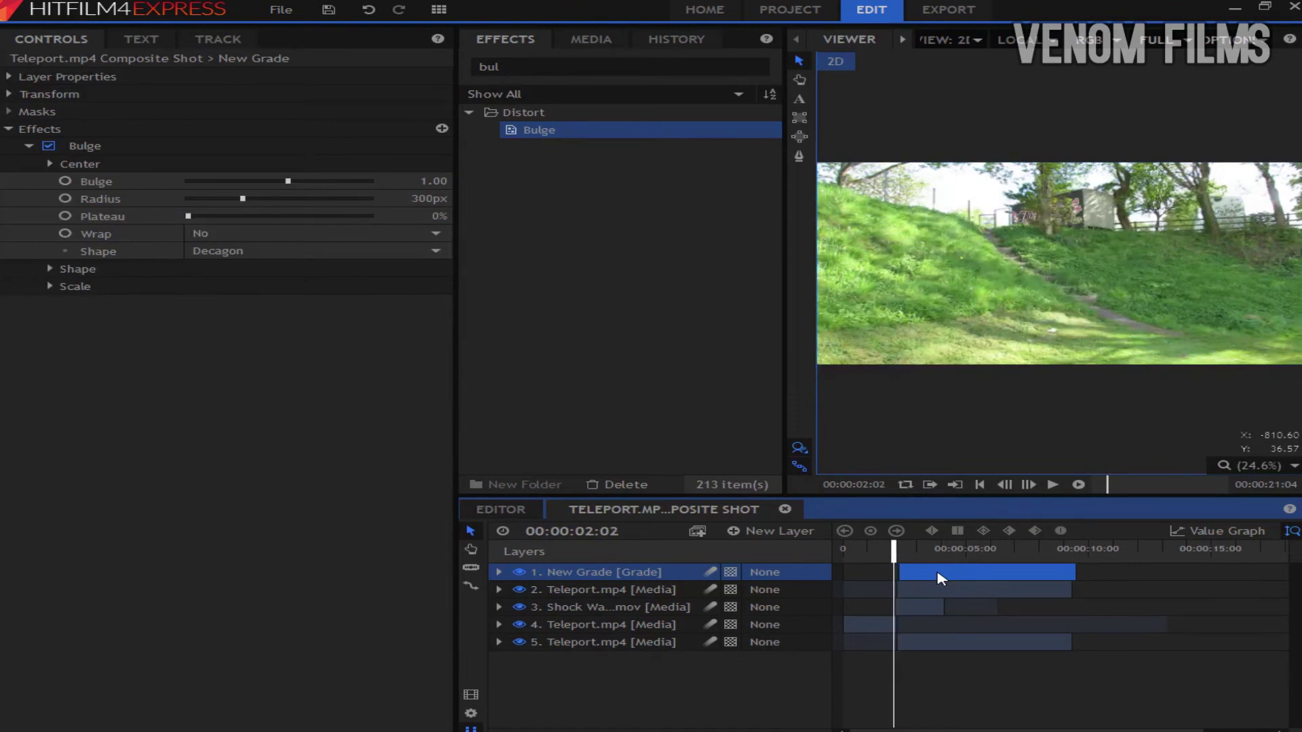
pyautogui.press('Left')
# Step: Align the grade clip to the playhead, switch Bulge to Circle, and keyframe Bulge at 0
pyautogui.moveTo(941, 581); pyautogui.dragTo(931, 580)
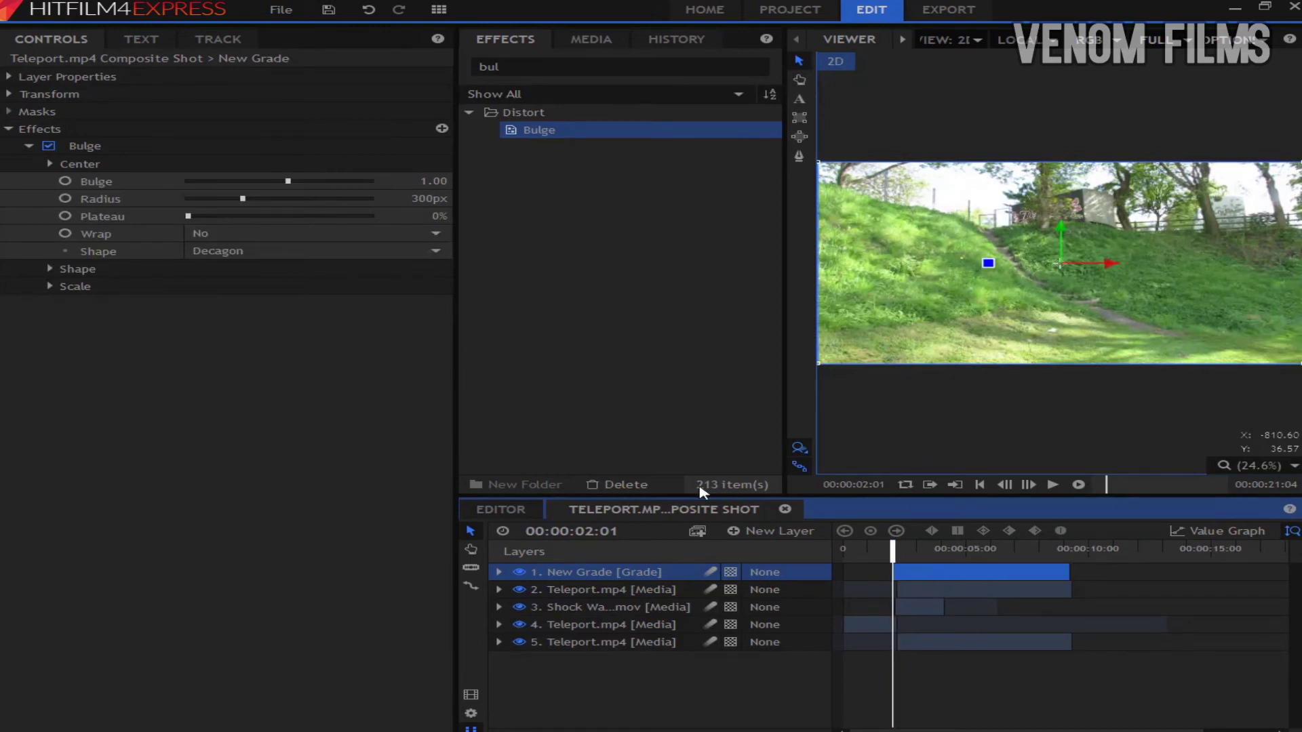
pyautogui.click(204, 251)
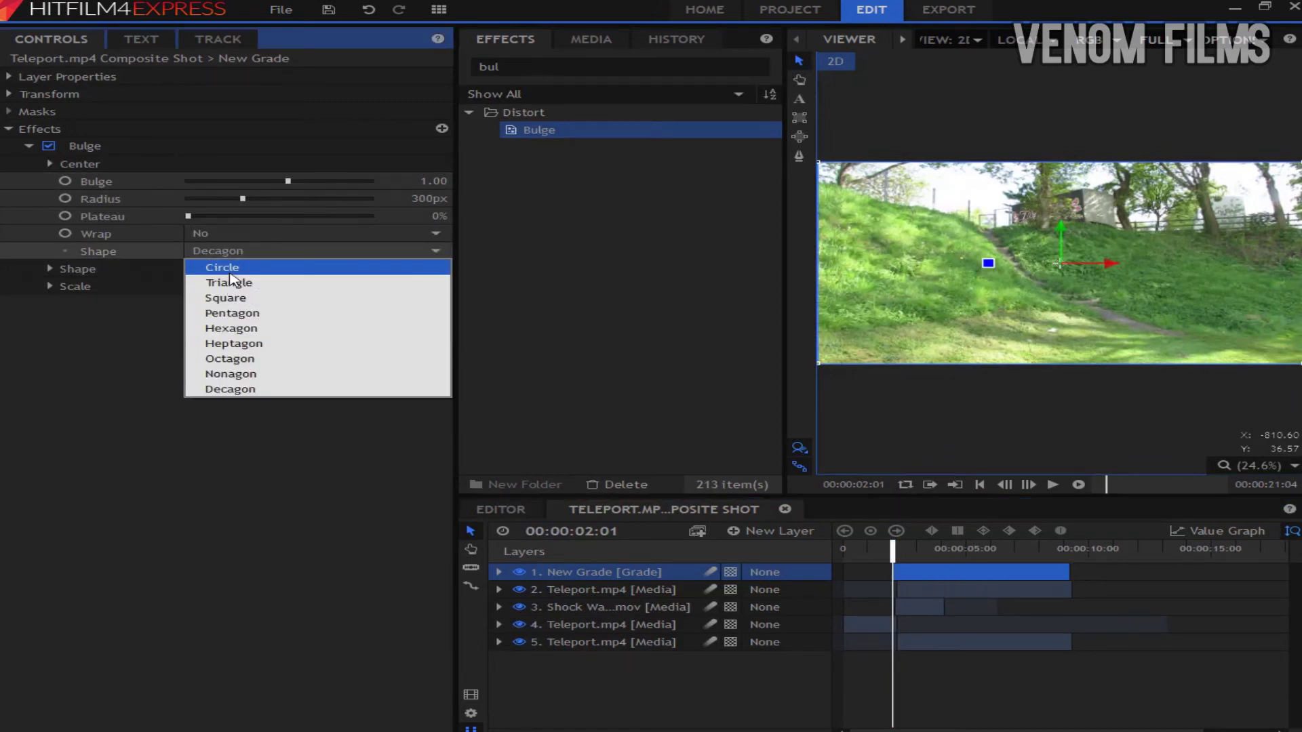
pyautogui.click(198, 262)
pyautogui.moveTo(290, 186); pyautogui.dragTo(221, 182)
pyautogui.click(417, 182)
pyautogui.press('BackSpace')
pyautogui.write('0')
pyautogui.press('Return')
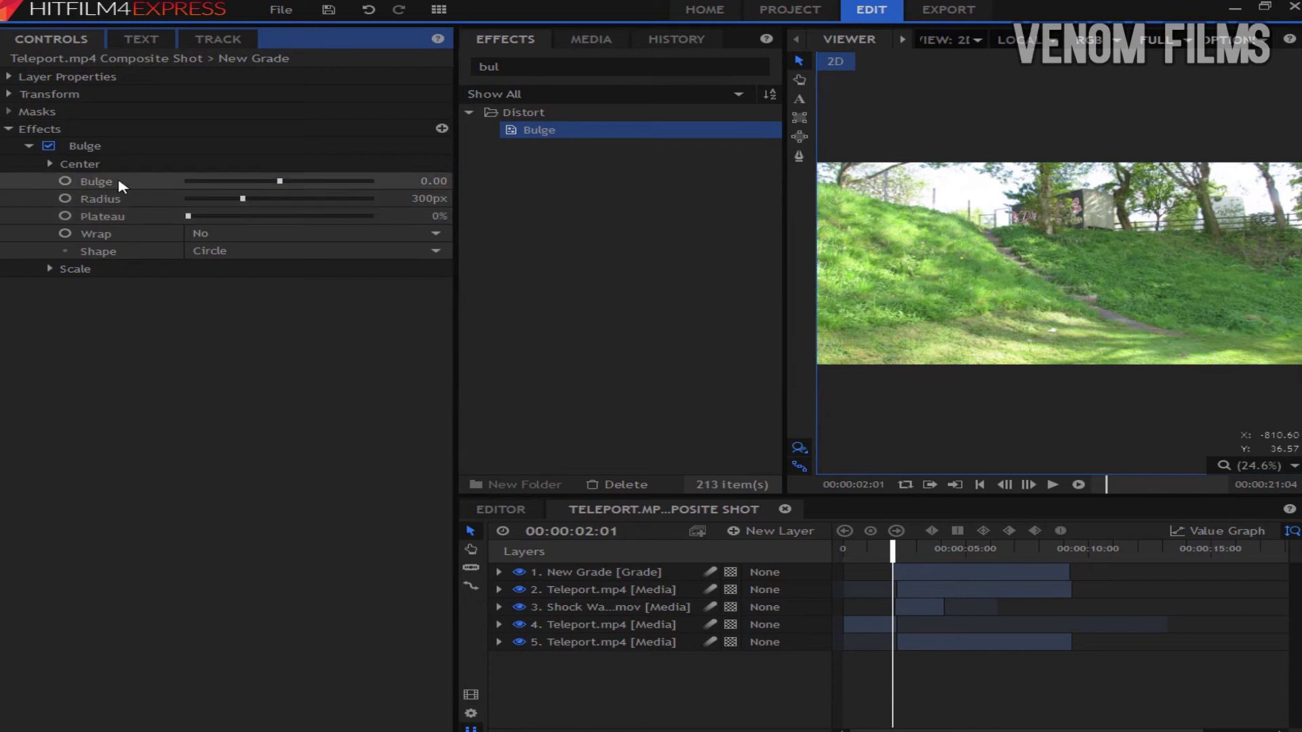
pyautogui.click(63, 182)
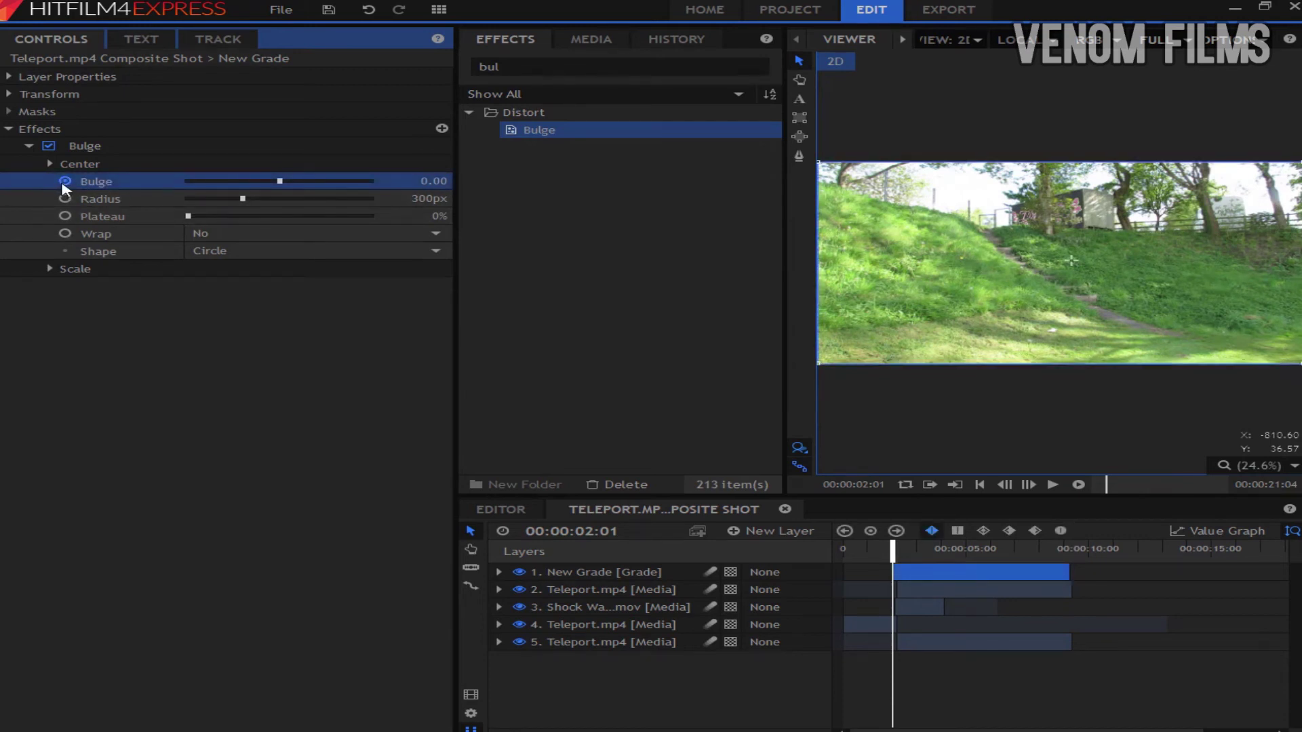
# Step: Add Bulge keyframes over the next frames, lowering it to about 0.36, and preview playback
pyautogui.press('Right')
pyautogui.press('Right')
pyautogui.press('Right')
pyautogui.press('Right')
pyautogui.press('Right')
pyautogui.press('Right')
pyautogui.press('Right')
pyautogui.press('Right')
pyautogui.press('Left')
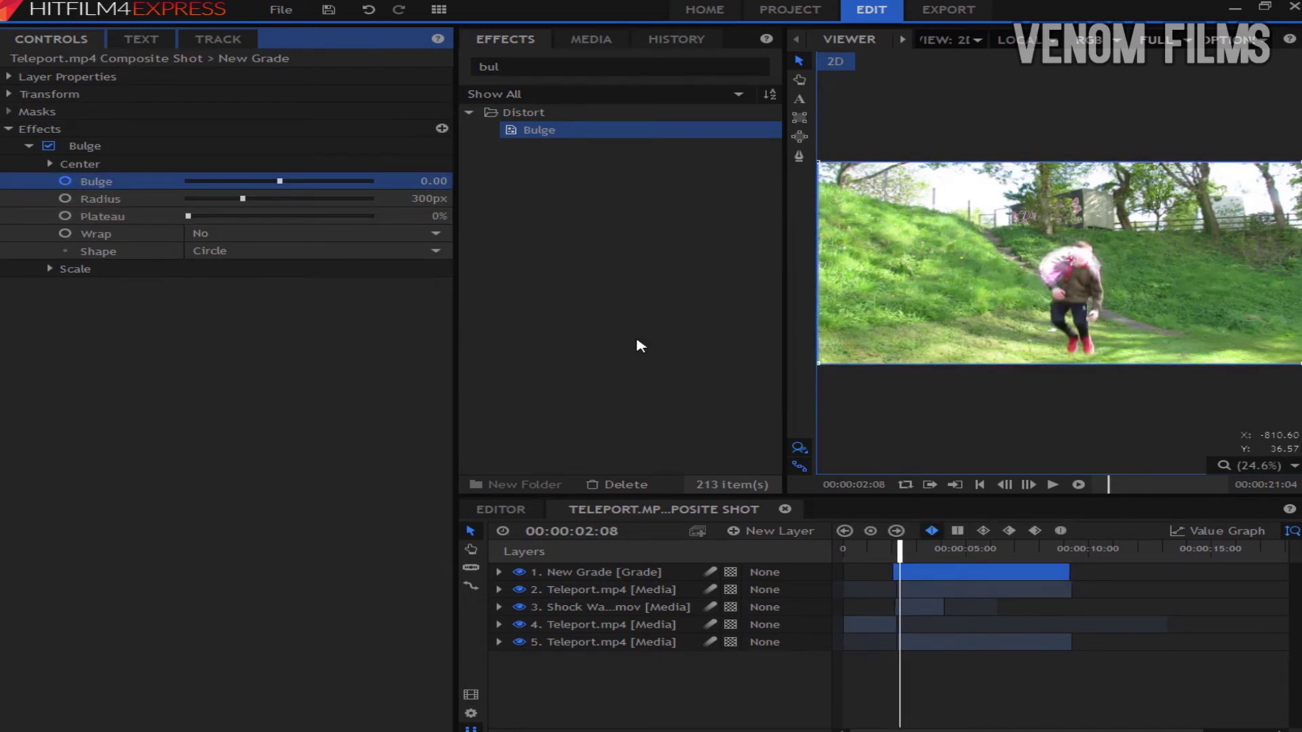
pyautogui.press('Right')
pyautogui.moveTo(427, 181); pyautogui.dragTo(427, 181)
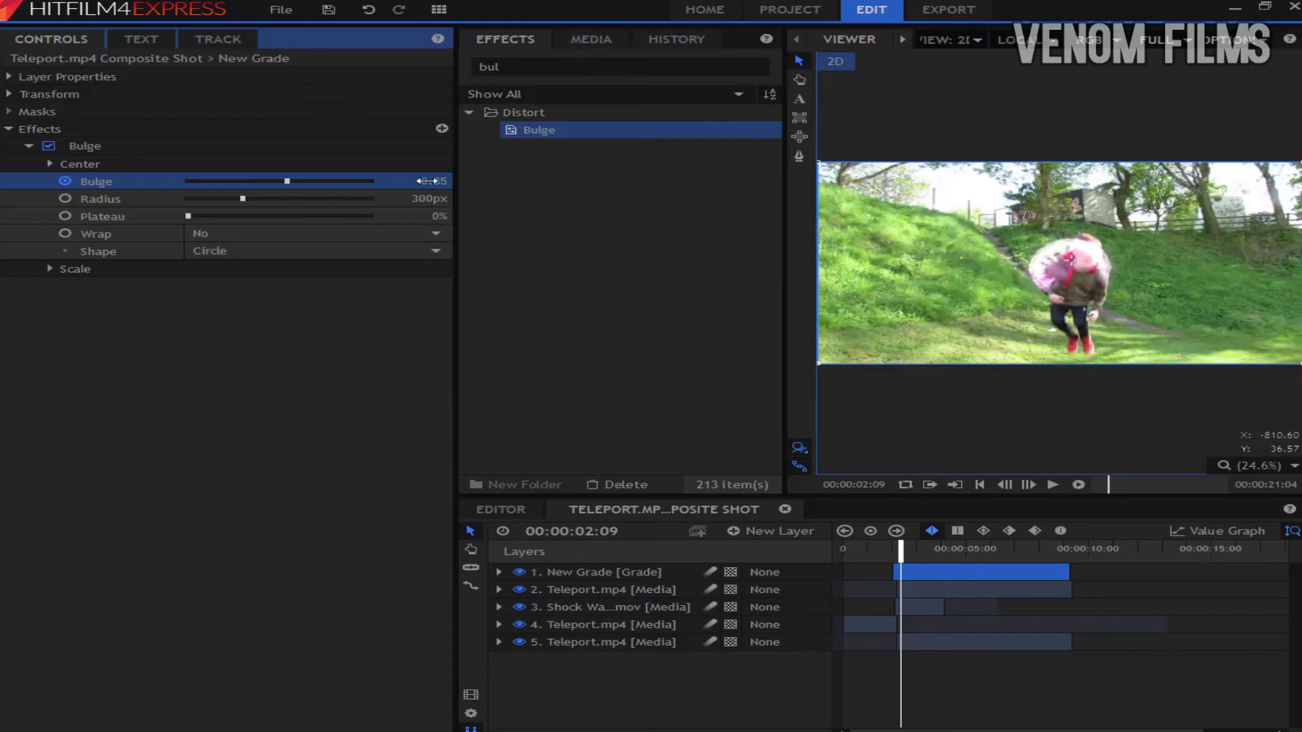
pyautogui.press('Right')
pyautogui.press('Right')
pyautogui.press('Right')
pyautogui.press('Right')
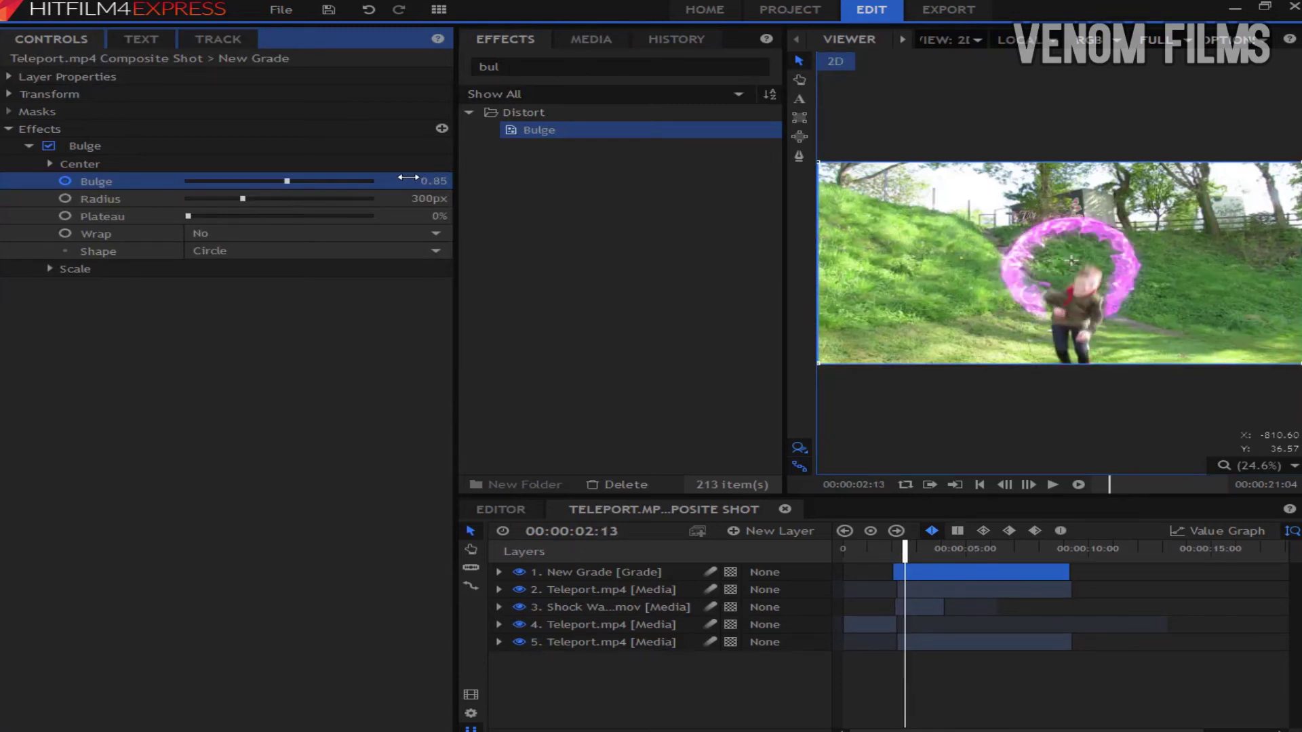
pyautogui.moveTo(434, 181); pyautogui.dragTo(399, 181)
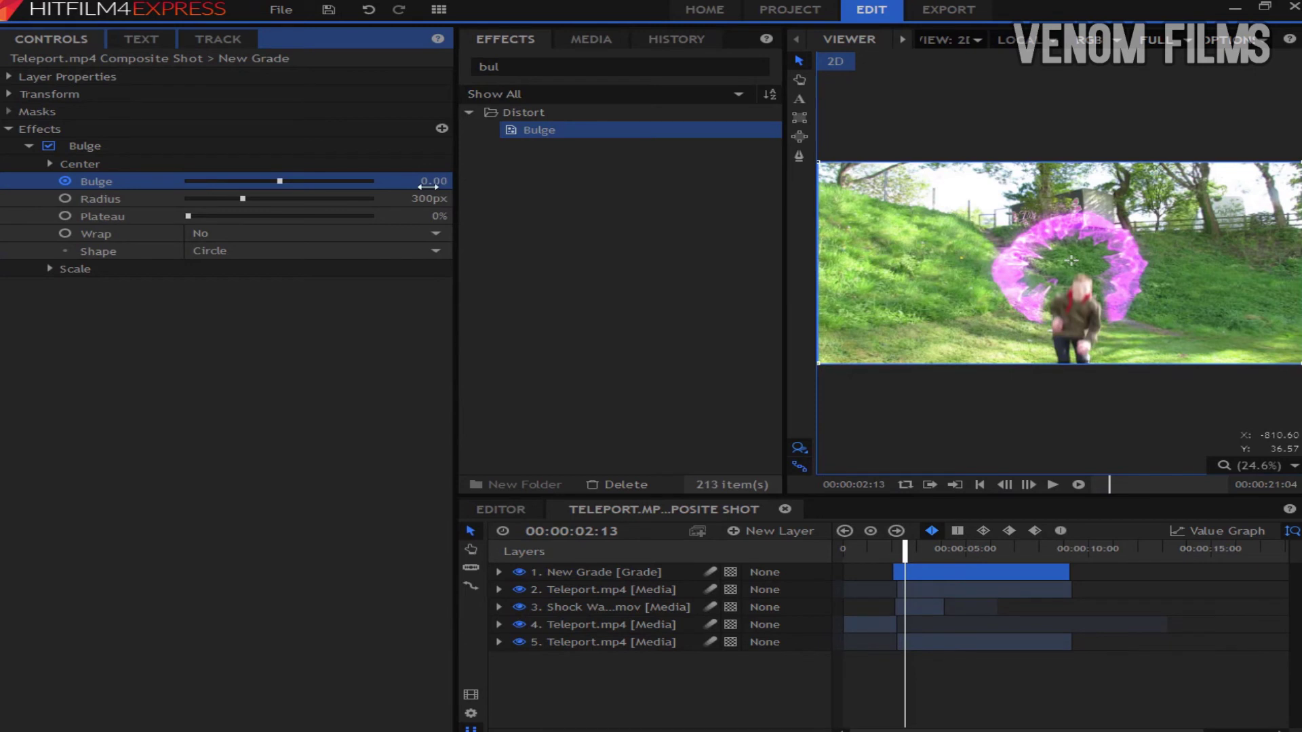
pyautogui.click(1079, 484)
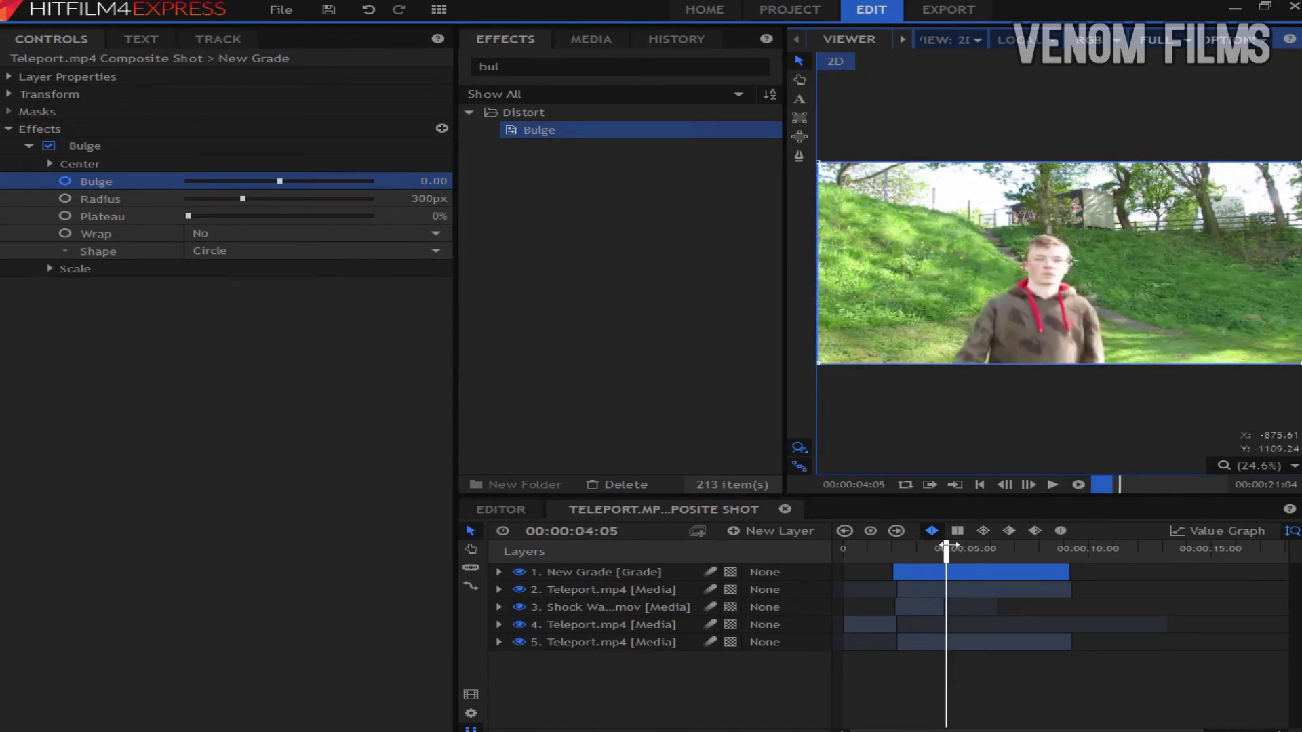
# Step: Go to 00:00:02:21 and collapse the second Teleport.mp4 layer's masks, showing its Transform
pyautogui.moveTo(946, 547); pyautogui.dragTo(914, 552)
pyautogui.click(913, 551)
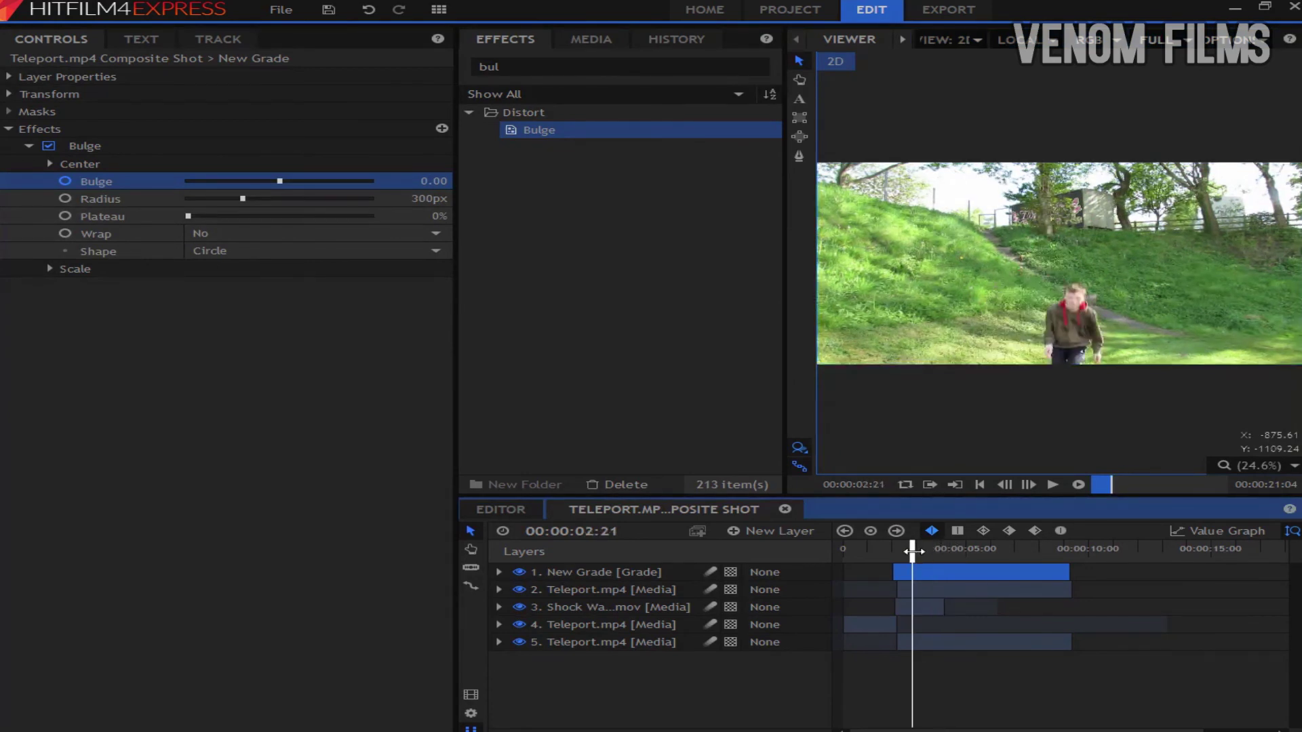
pyautogui.click(983, 590)
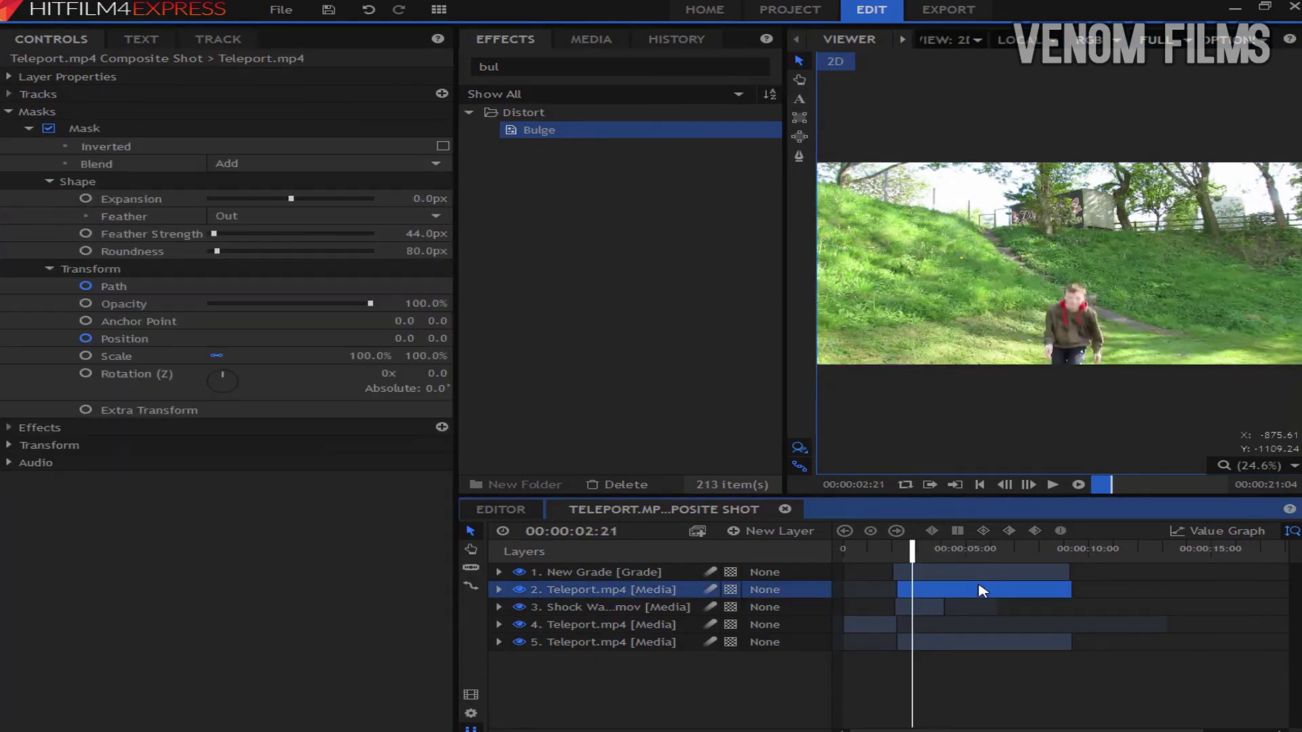
pyautogui.click(28, 128)
pyautogui.click(10, 113)
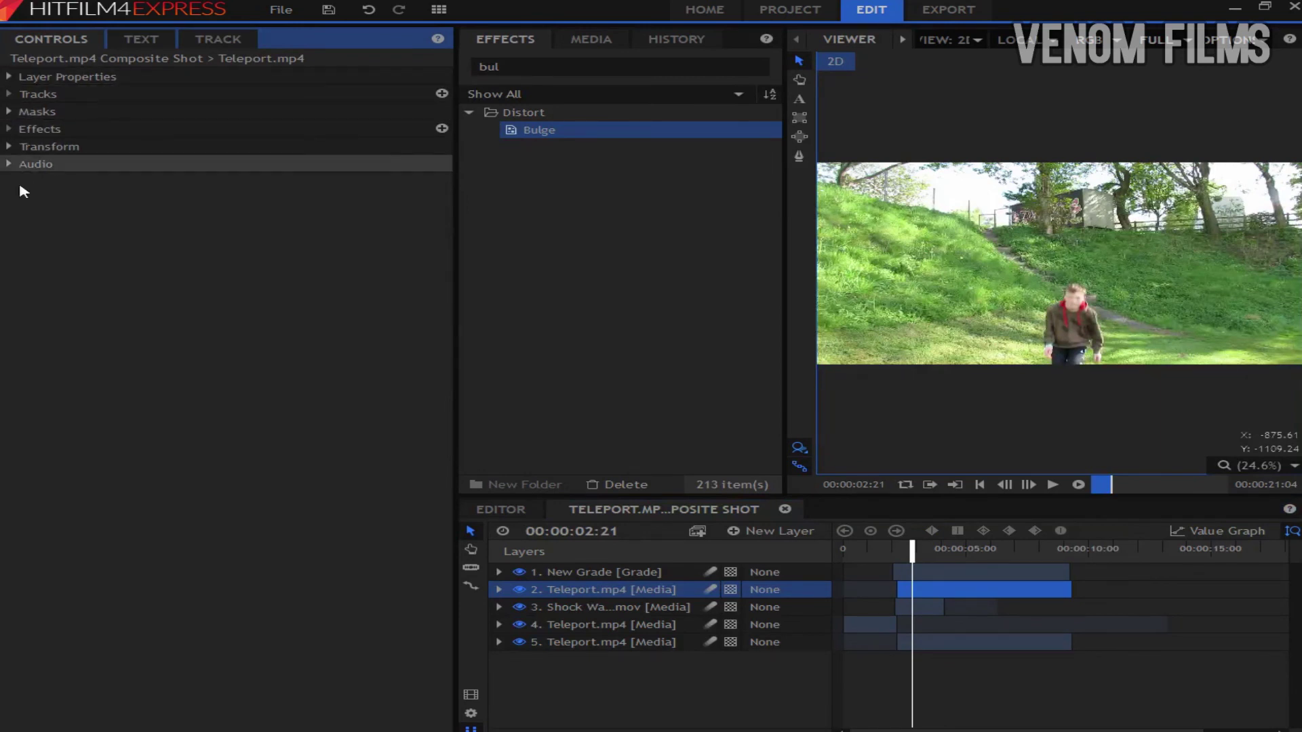
pyautogui.click(10, 147)
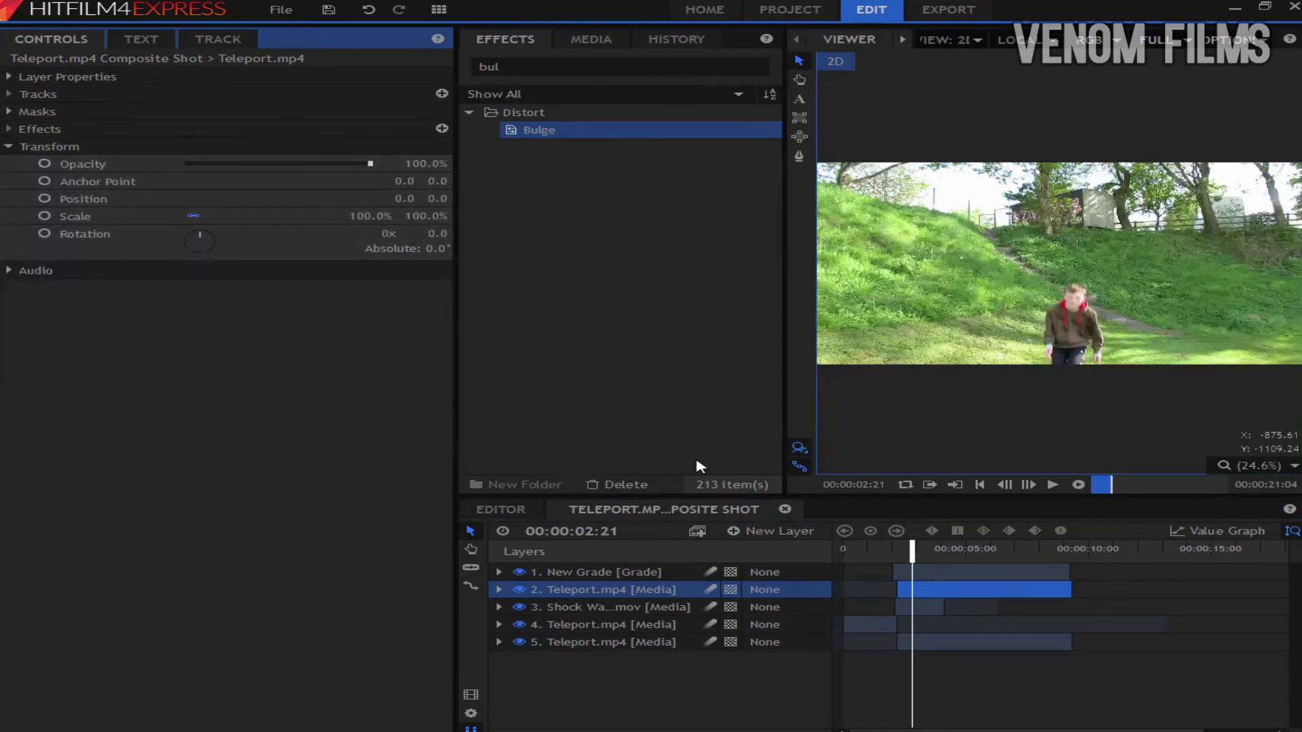
# Step: Keyframe the Shock Wave layer's Opacity down to 0% at 00:00:02:18
pyautogui.click(668, 610)
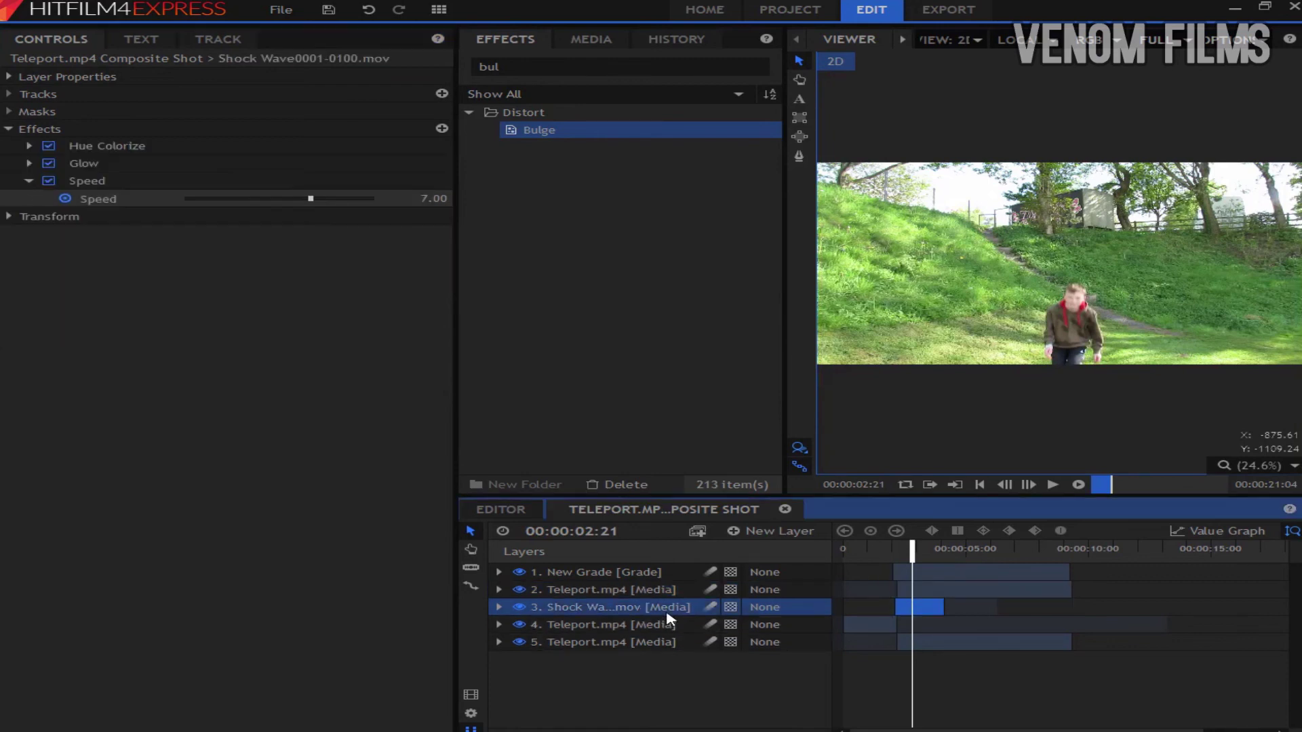
pyautogui.press('Left')
pyautogui.press('Left')
pyautogui.press('Left')
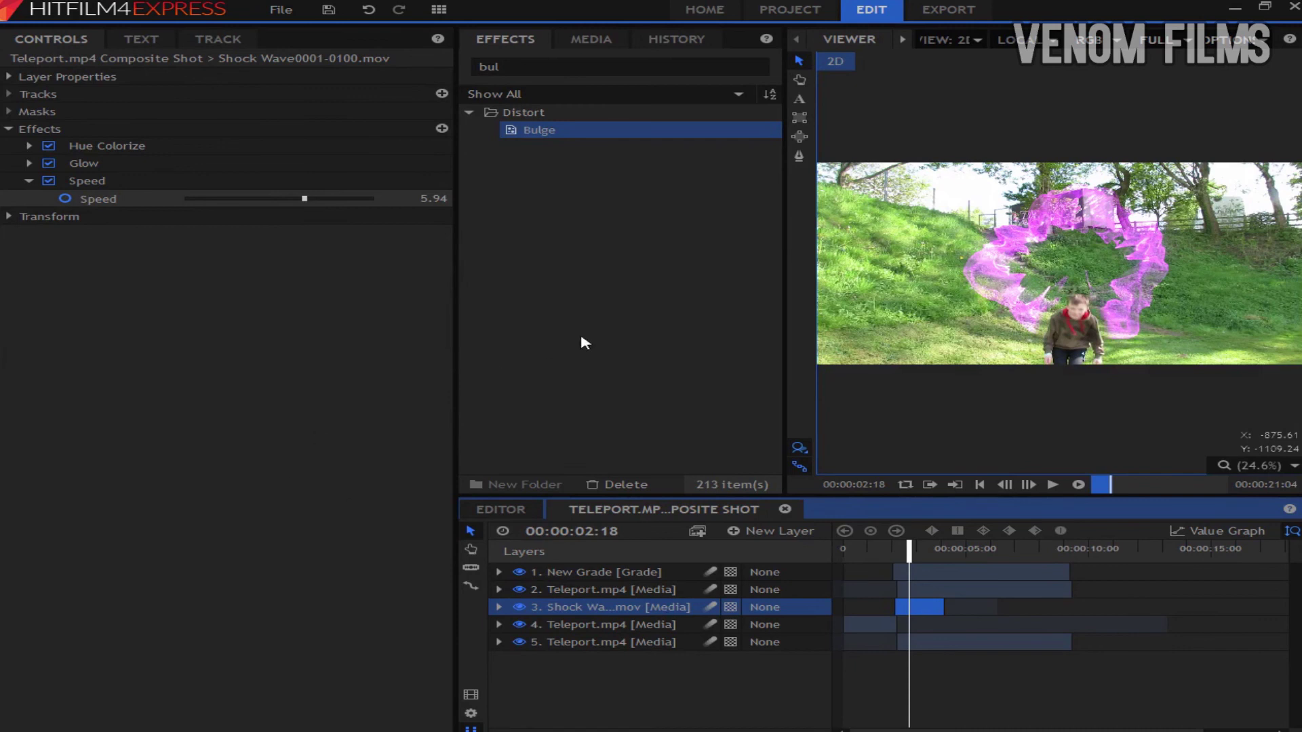
pyautogui.click(8, 129)
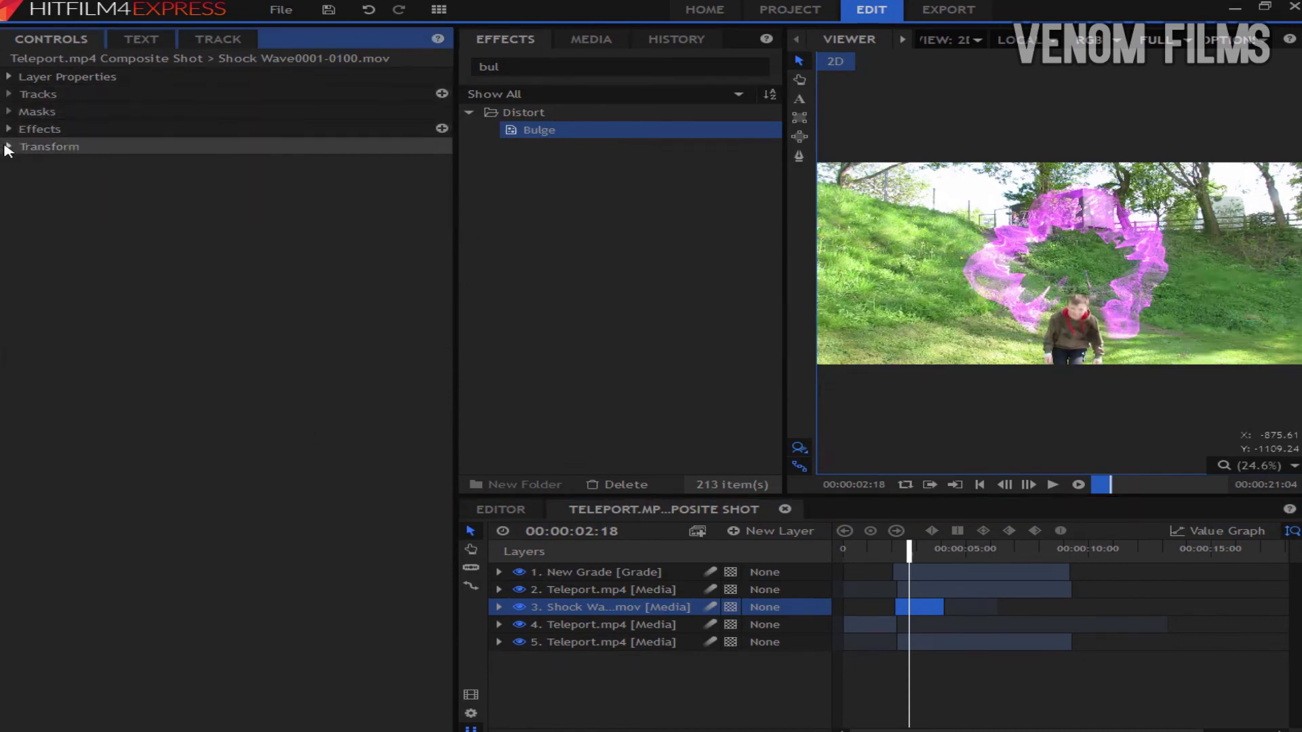
pyautogui.click(8, 147)
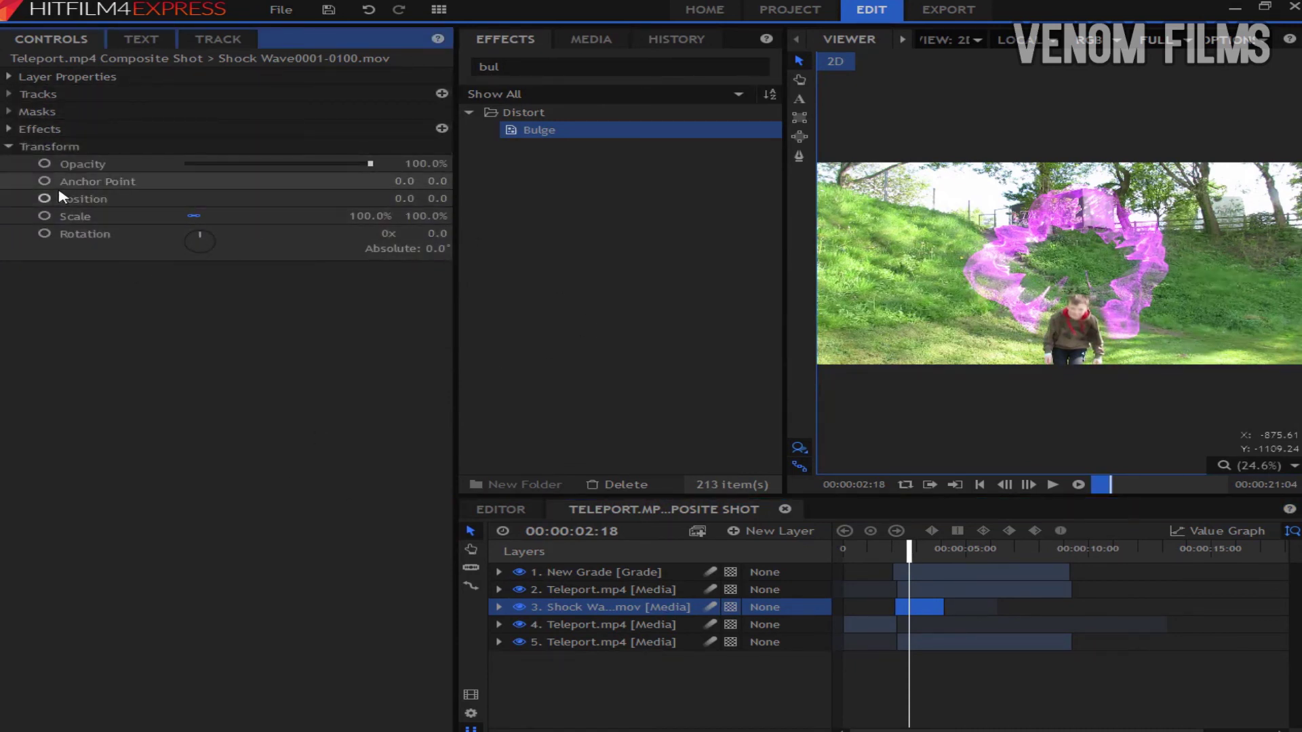
pyautogui.click(45, 165)
pyautogui.moveTo(361, 169); pyautogui.dragTo(133, 168)
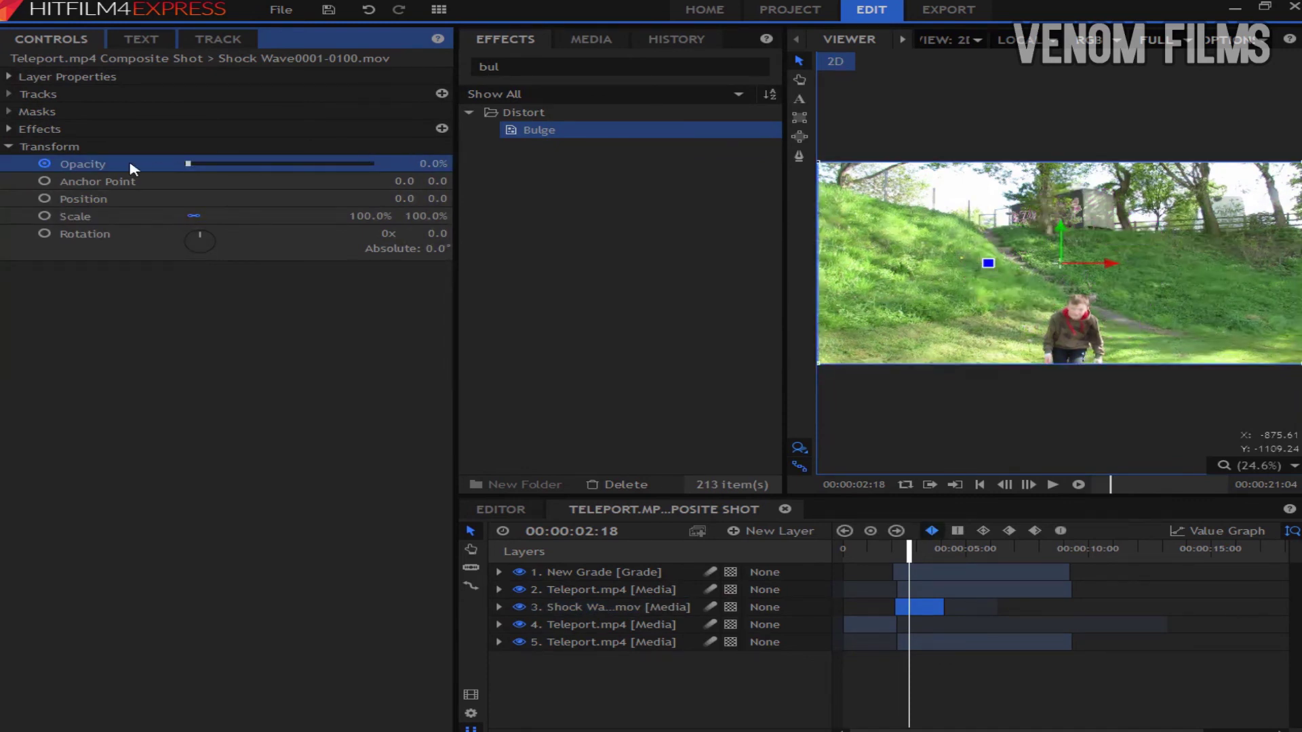
# Step: Step back frame by frame to check the shockwave fade, then return to the start
pyautogui.press('Left')
pyautogui.press('Left')
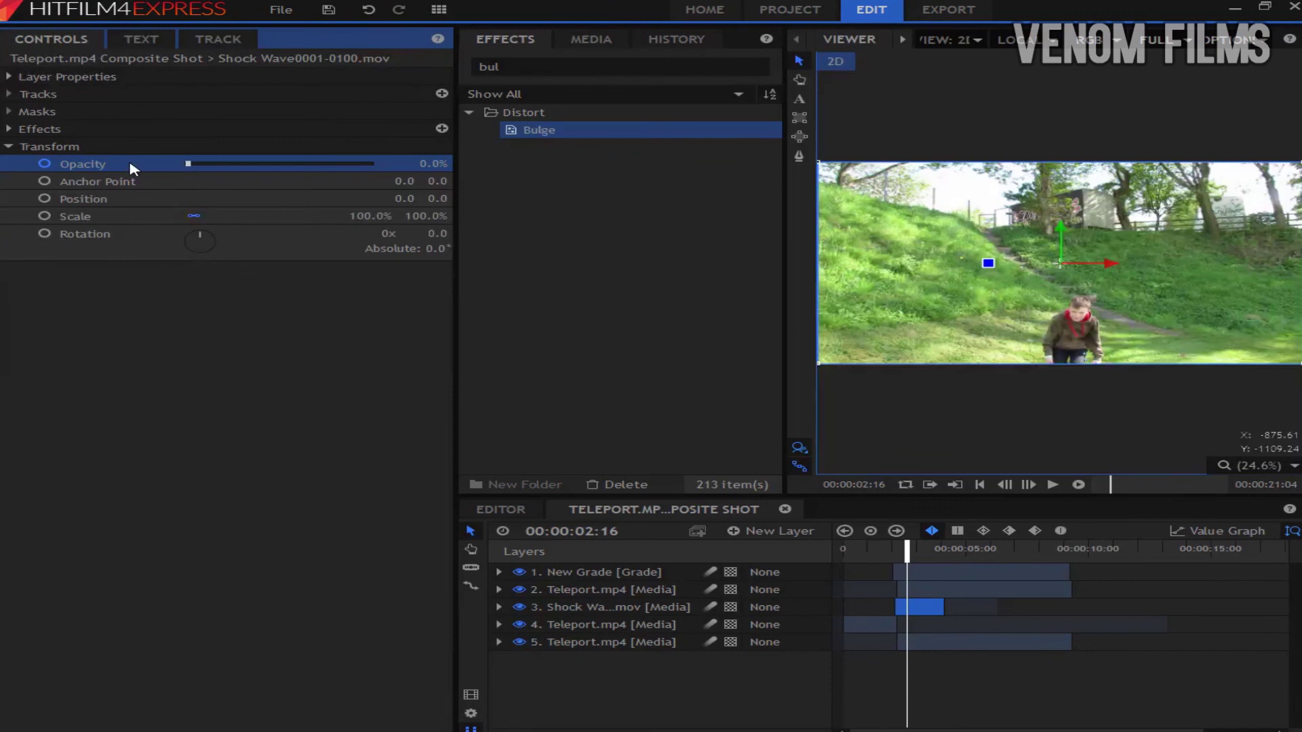
pyautogui.press('Left')
pyautogui.press('Left')
pyautogui.press('Left')
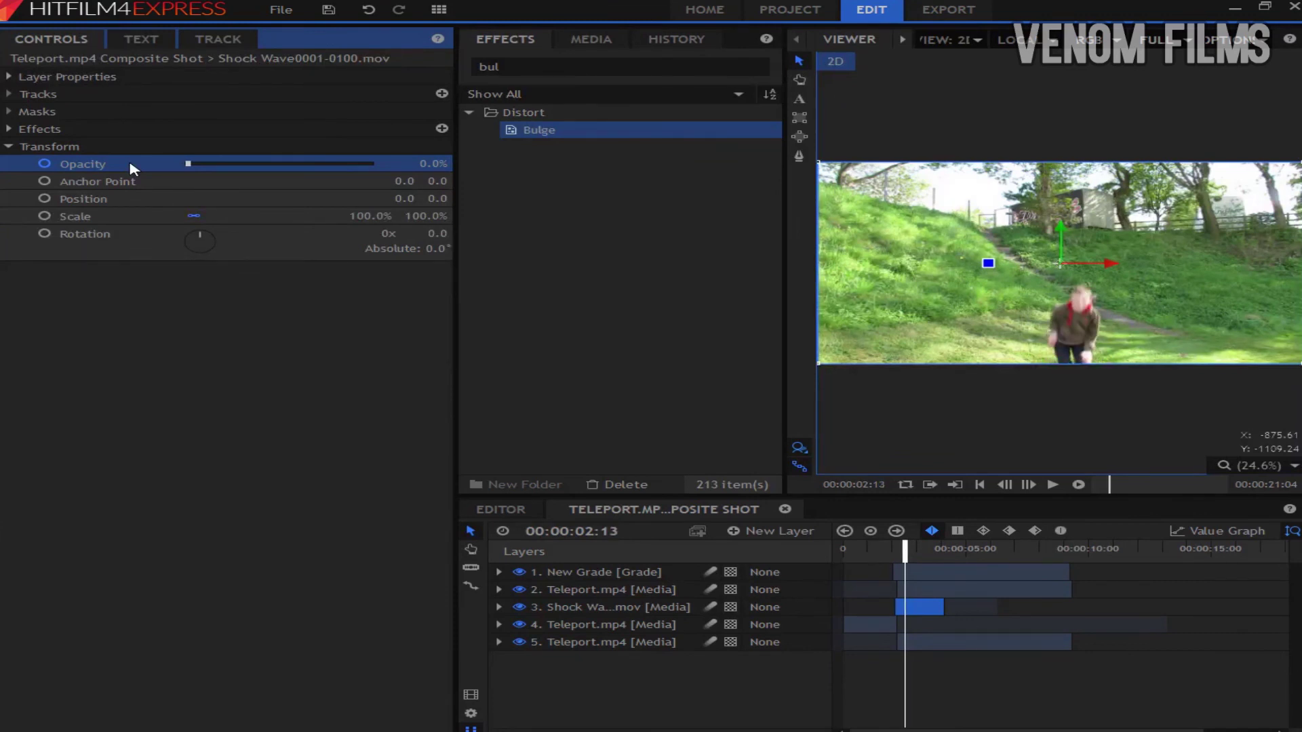
pyautogui.press('Left')
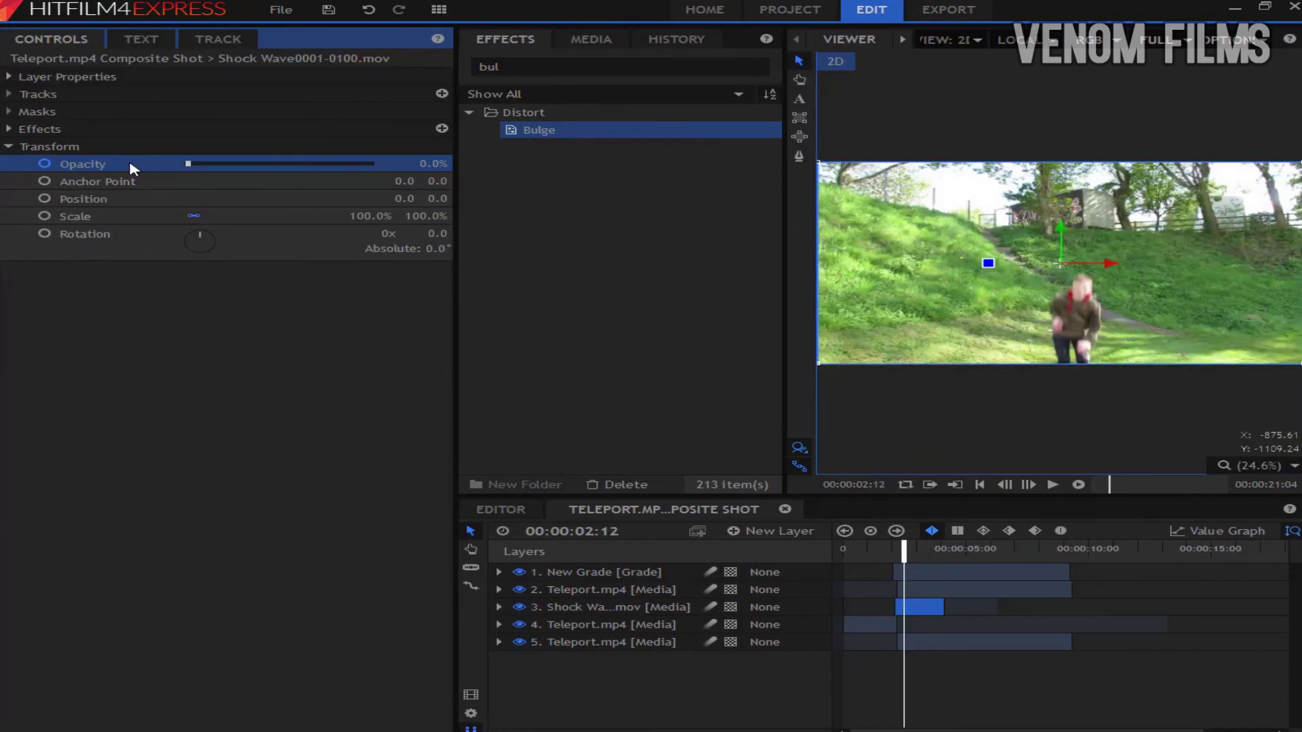
pyautogui.press('Left')
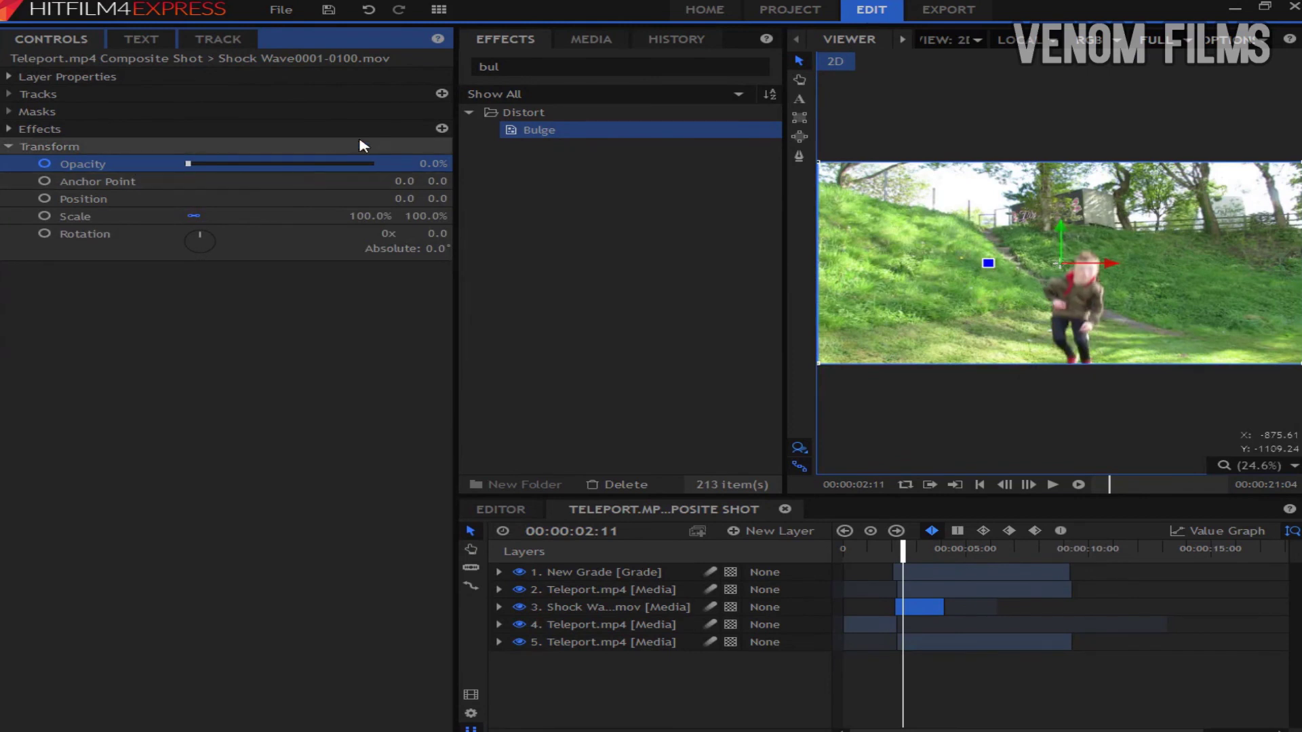
pyautogui.press('Home')
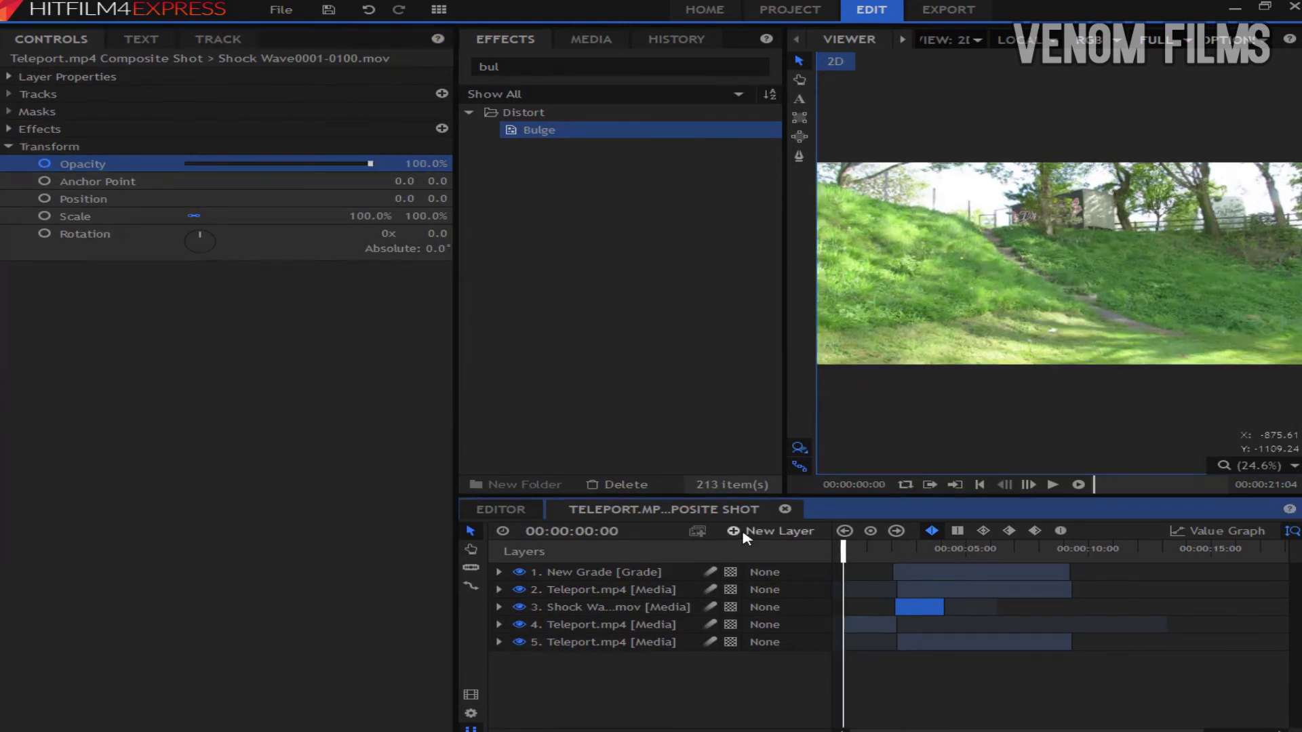
# Step: Add a second New Grade layer trimmed to 00:00:10:24 long
pyautogui.click(745, 538)
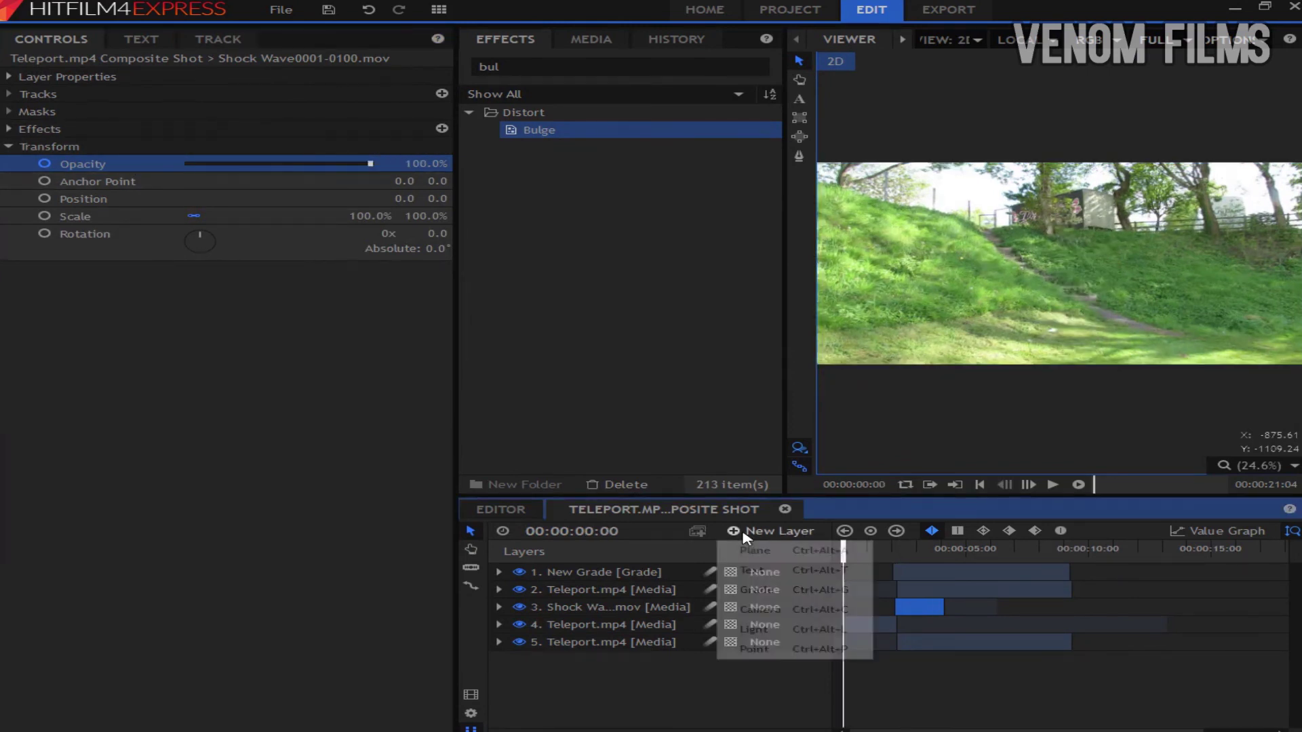
pyautogui.click(776, 589)
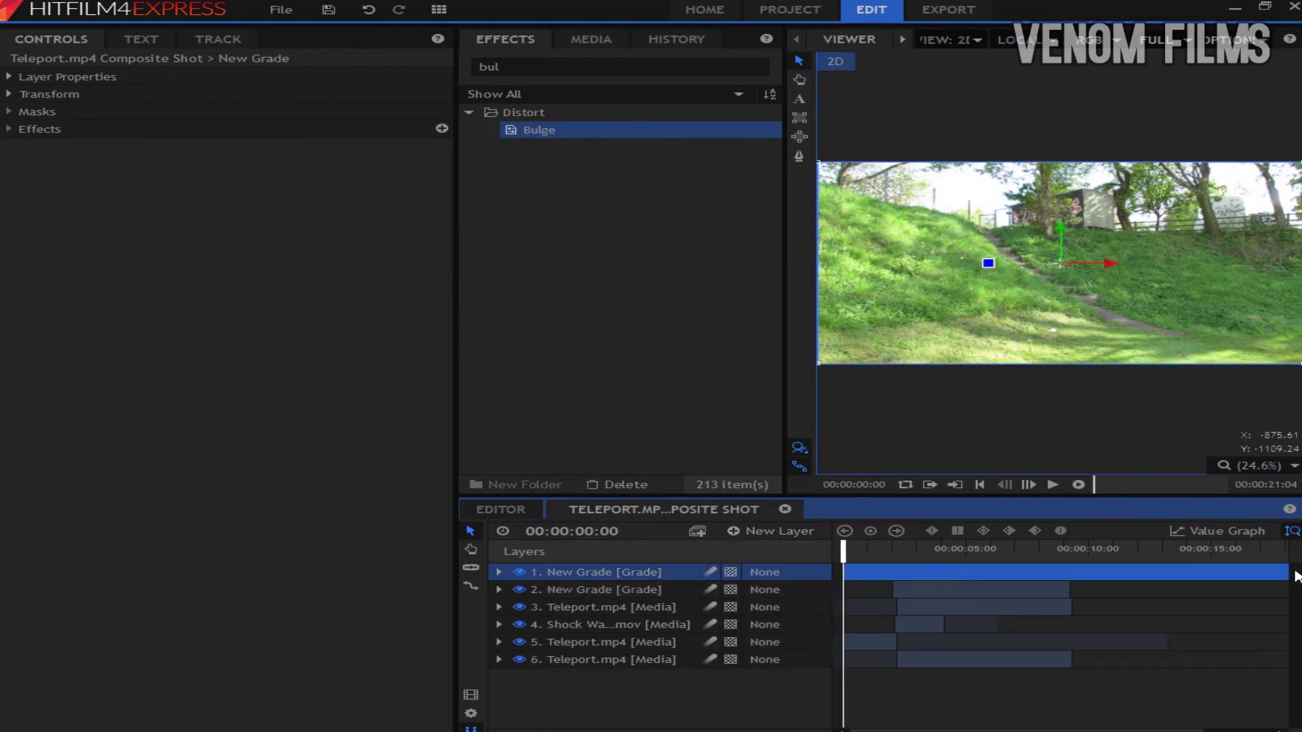
pyautogui.moveTo(1288, 577); pyautogui.dragTo(1071, 571)
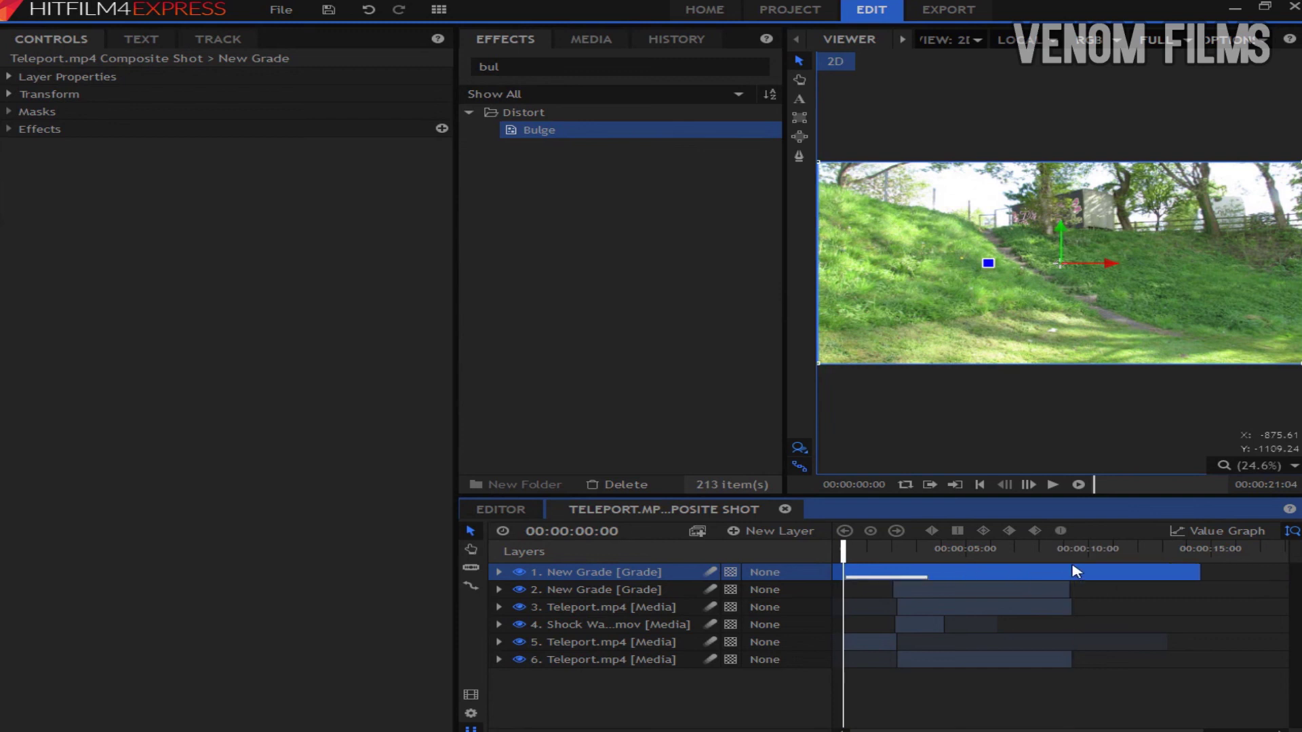
pyautogui.moveTo(1152, 571); pyautogui.dragTo(1071, 575)
# Step: Search 'teal' and apply the Teal and Orange preset to the new grade layer
pyautogui.doubleClick(550, 66)
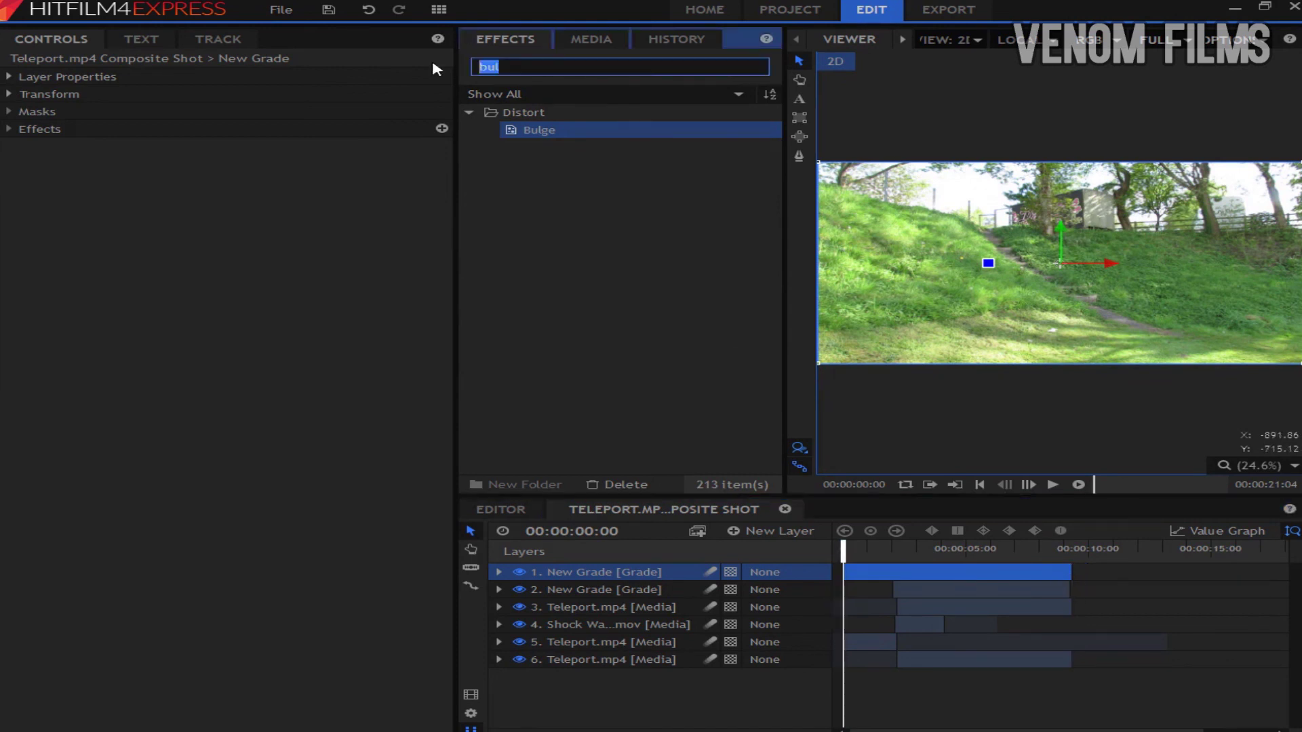
pyautogui.press('BackSpace')
pyautogui.write('teal')
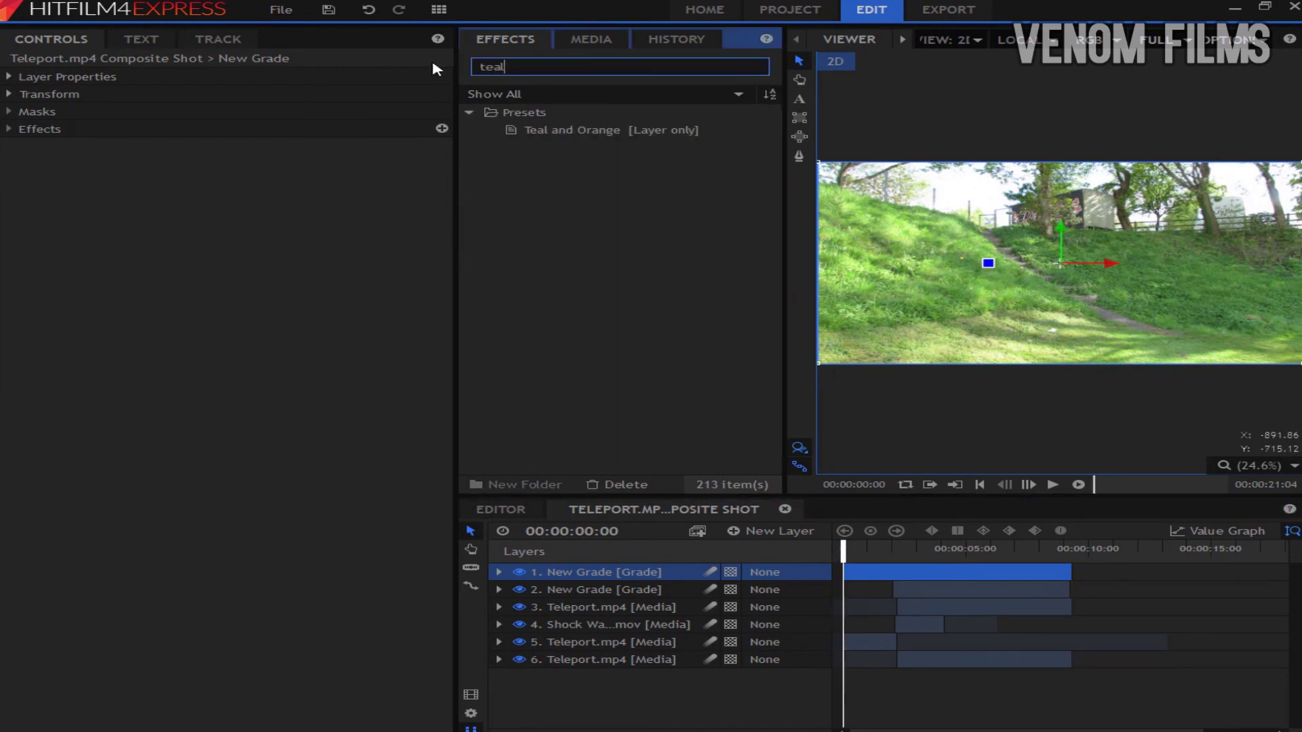
pyautogui.moveTo(600, 131); pyautogui.dragTo(928, 560)
pyautogui.press('Home')
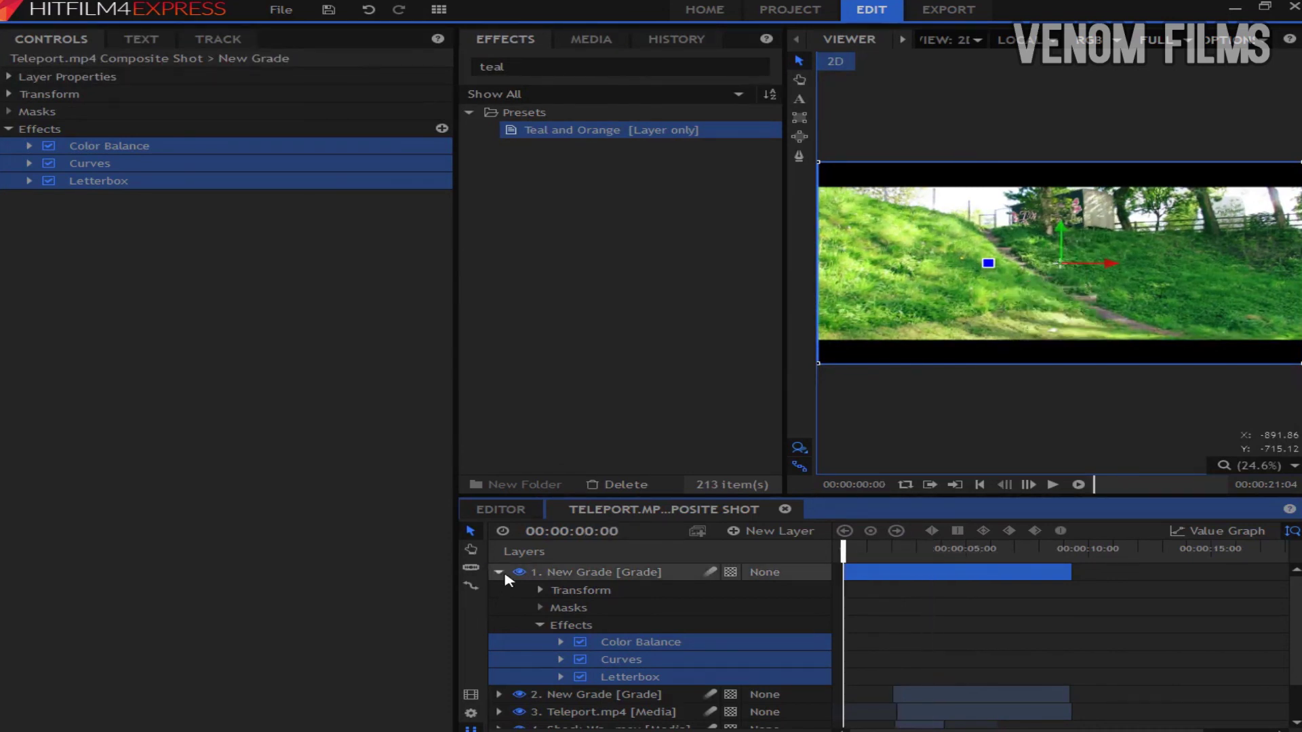
# Step: Collapse the grade layer and show the Media list with Shock Wave, Teleport.mp4 and the composite
pyautogui.click(498, 571)
pyautogui.click(586, 39)
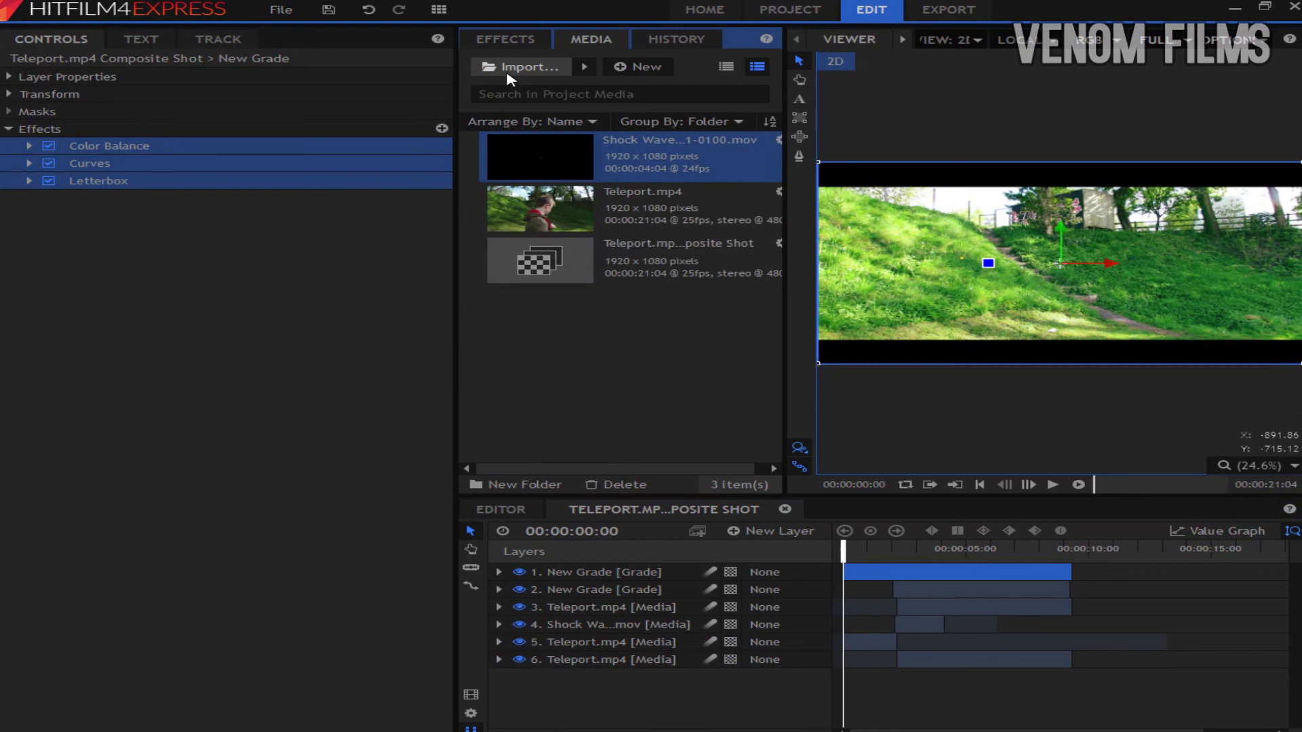